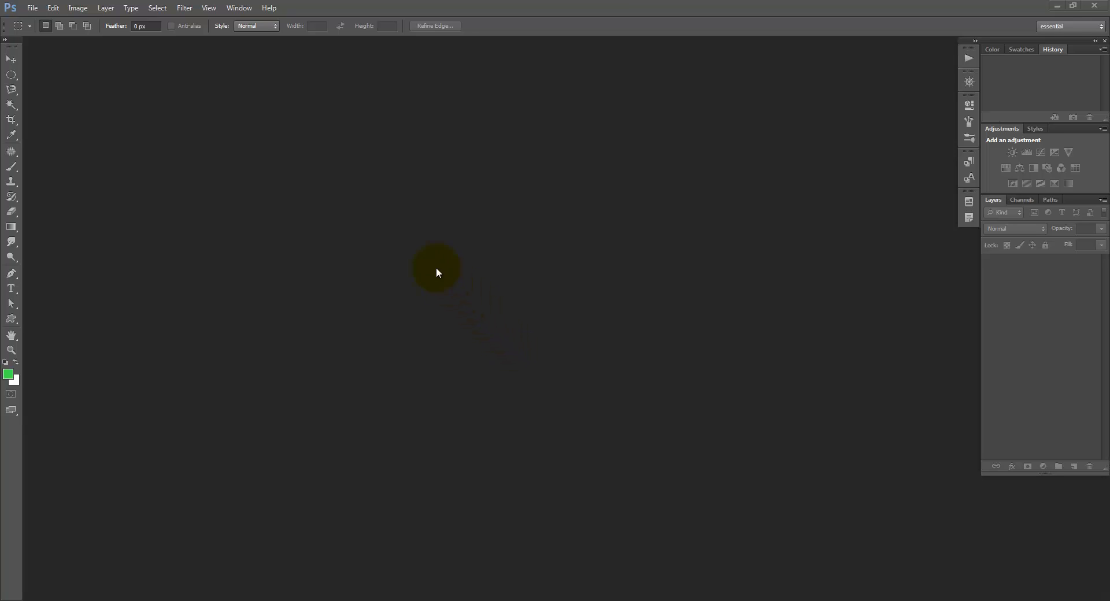
- Show the Timeline in the workspace
left_click(246, 12)
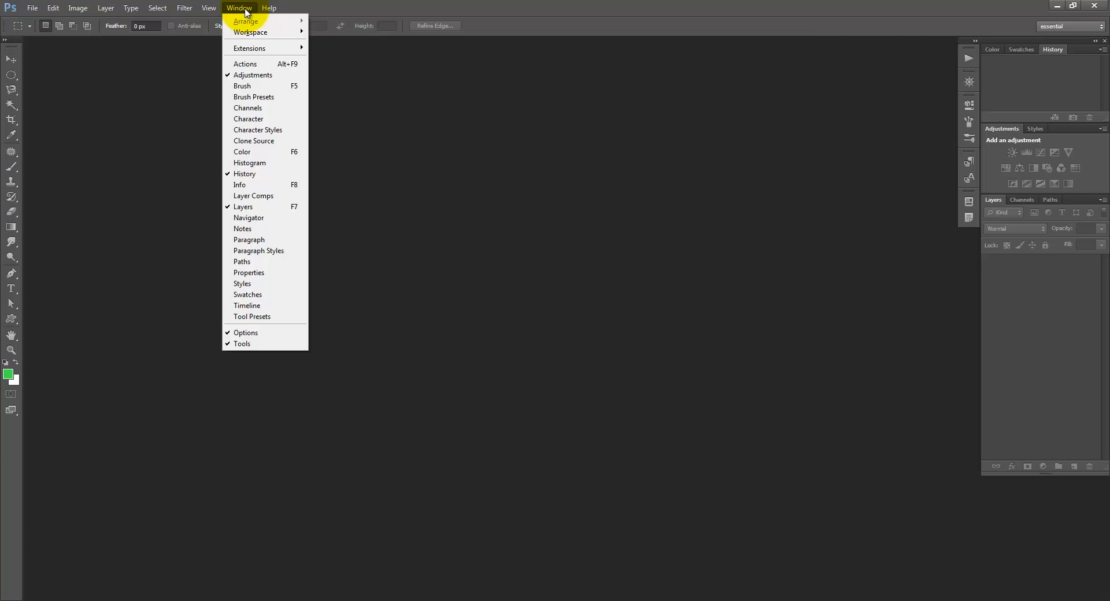
left_click(249, 307)
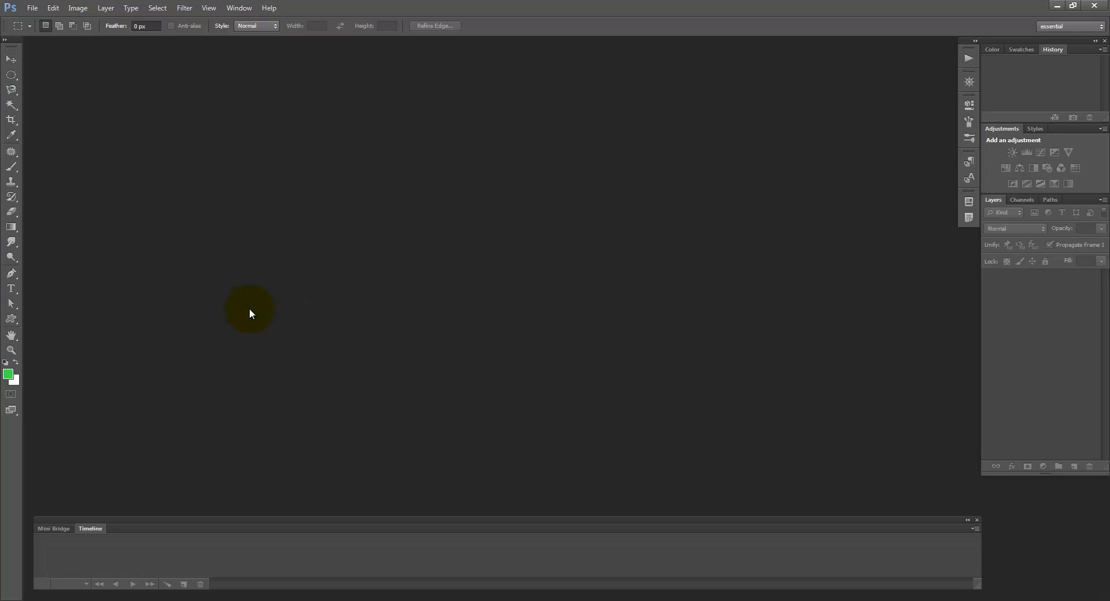
- Create a new RGB document 20 cm wide and 5 cm high at 72 pixels/inch with a white background
left_click(37, 9)
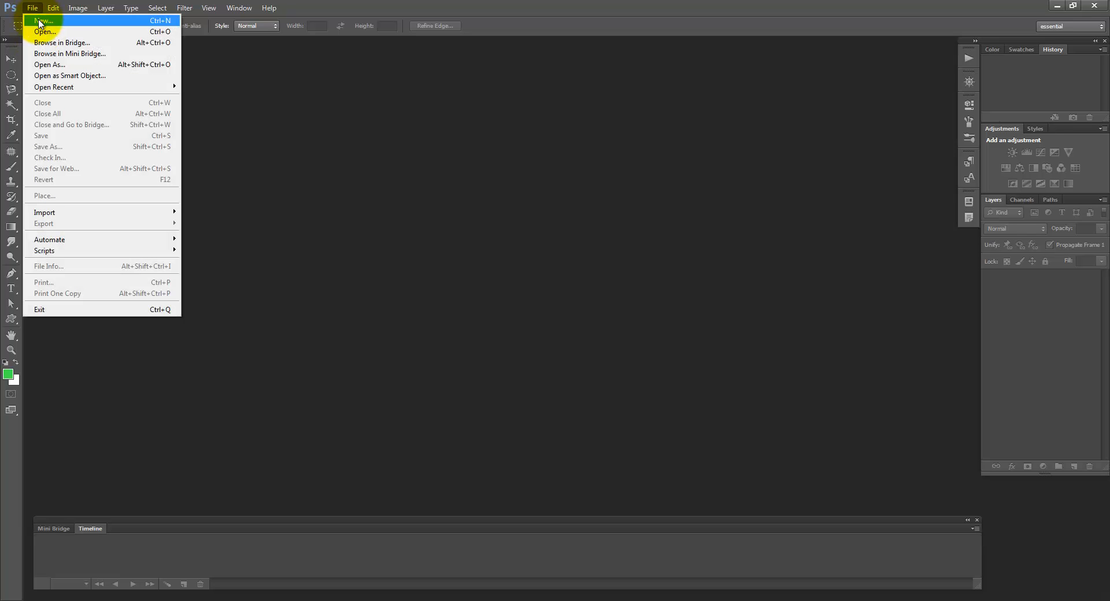
left_click(38, 21)
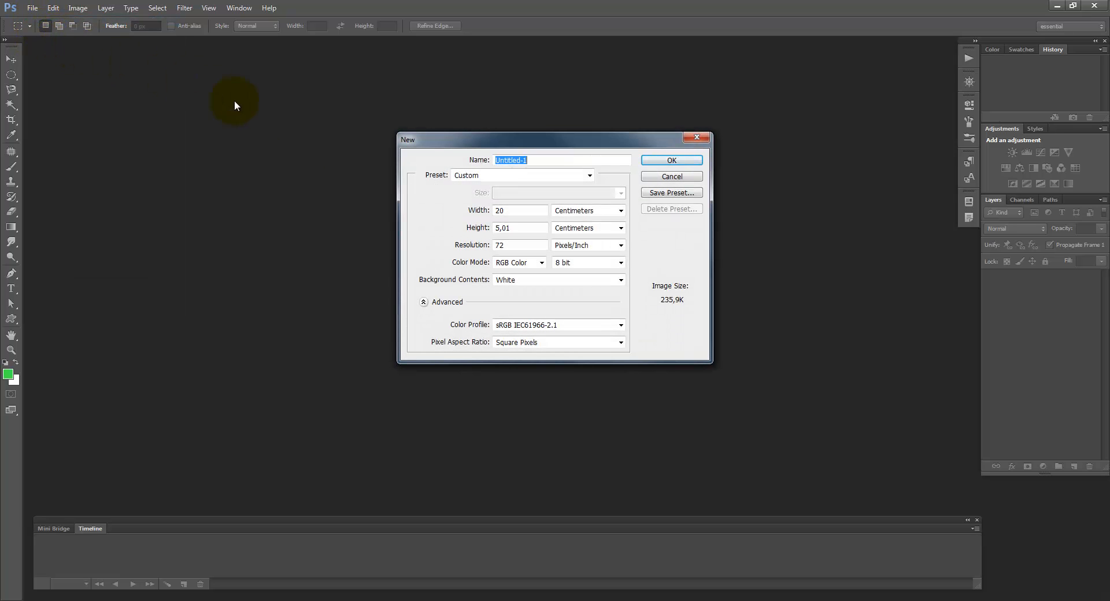
left_click(617, 213)
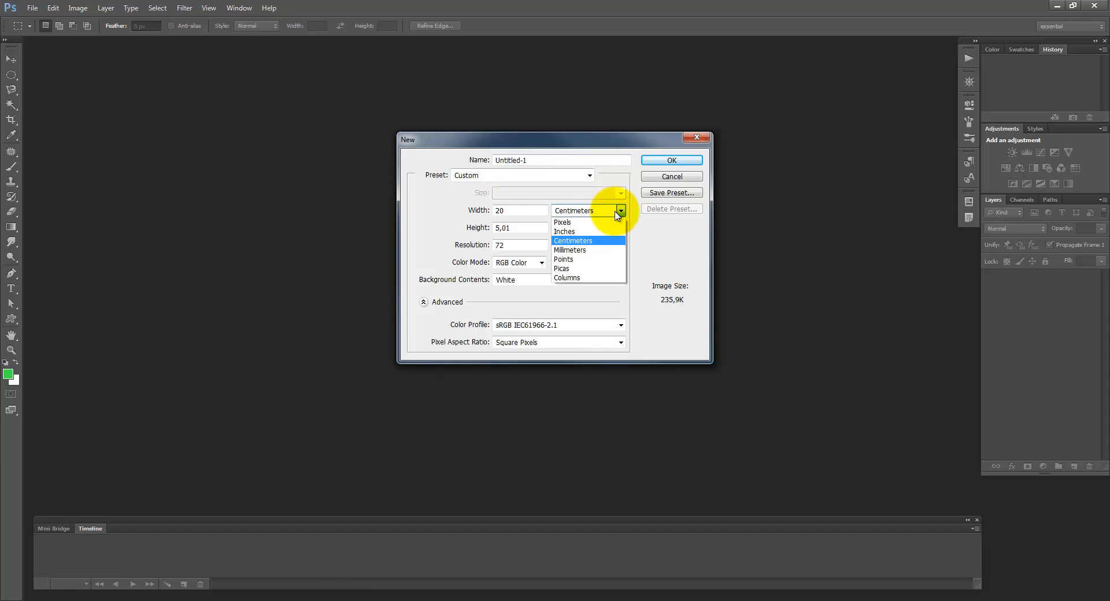
left_click(577, 242)
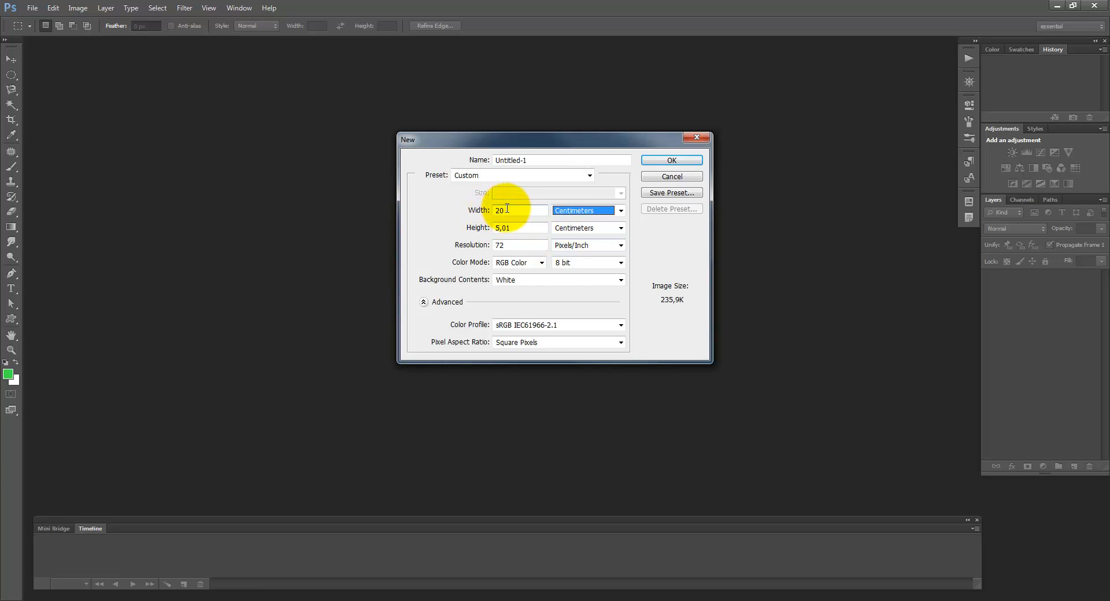
left_click(477, 229)
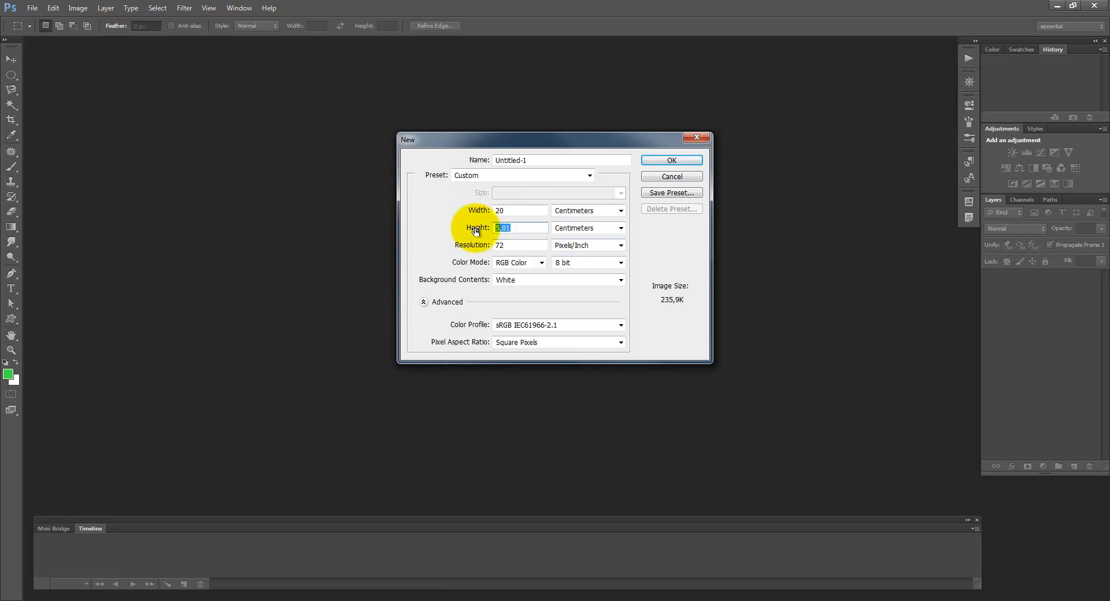
type("5")
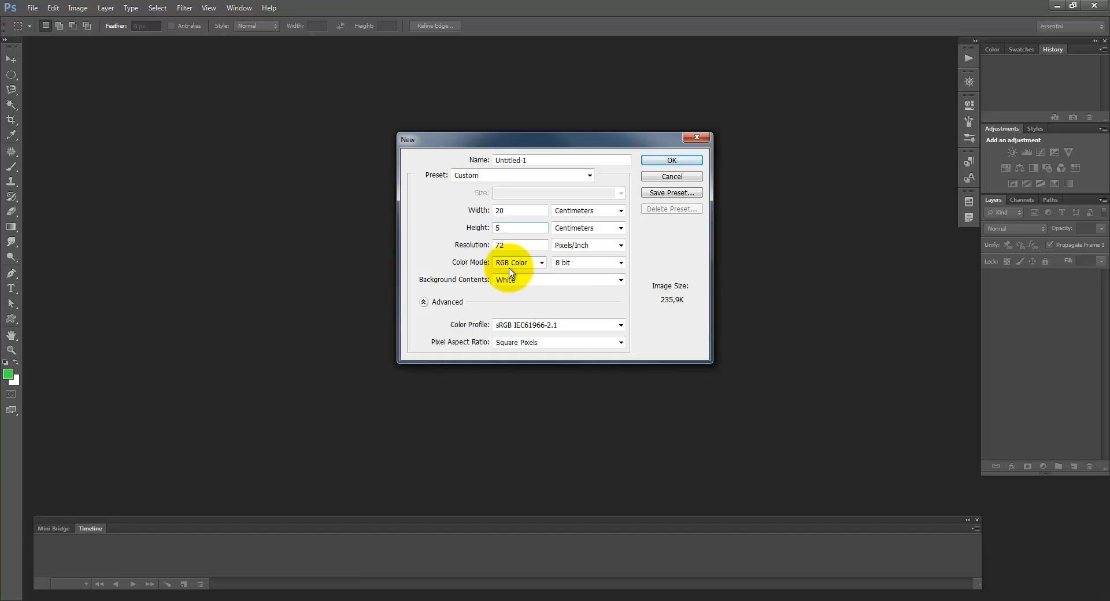
left_click(665, 162)
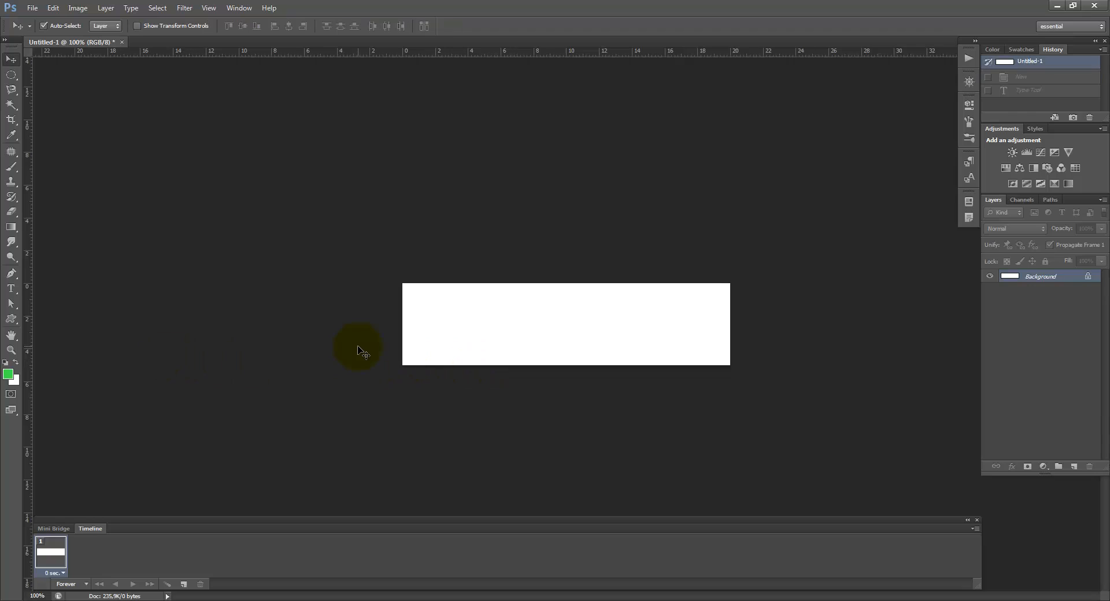
- Set up the Type tool with the Constantia font at a size of 5 mm
left_click(11, 288)
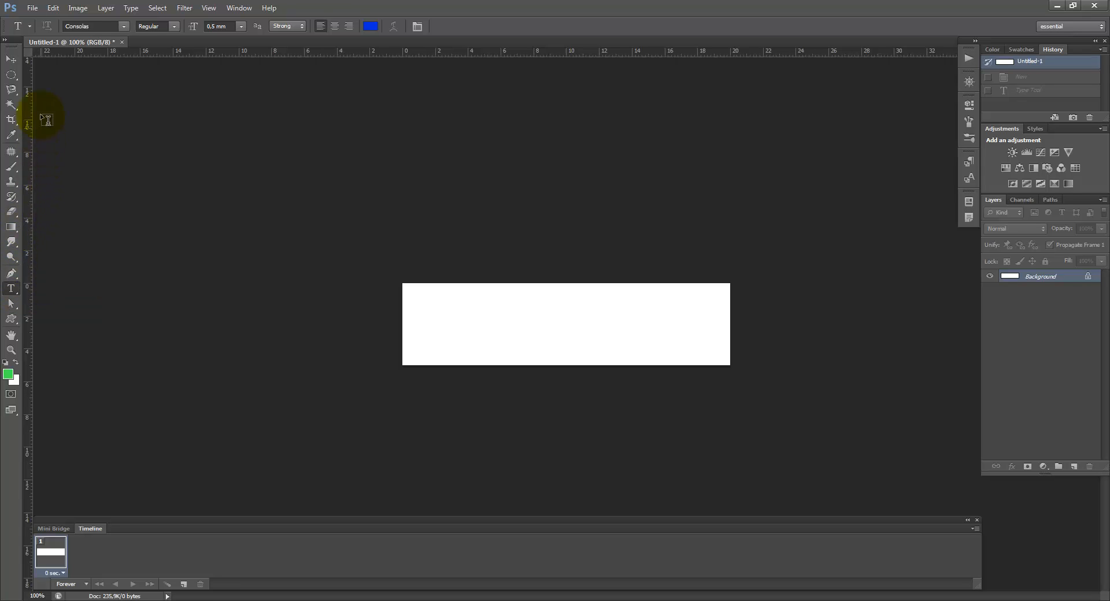
left_click(124, 27)
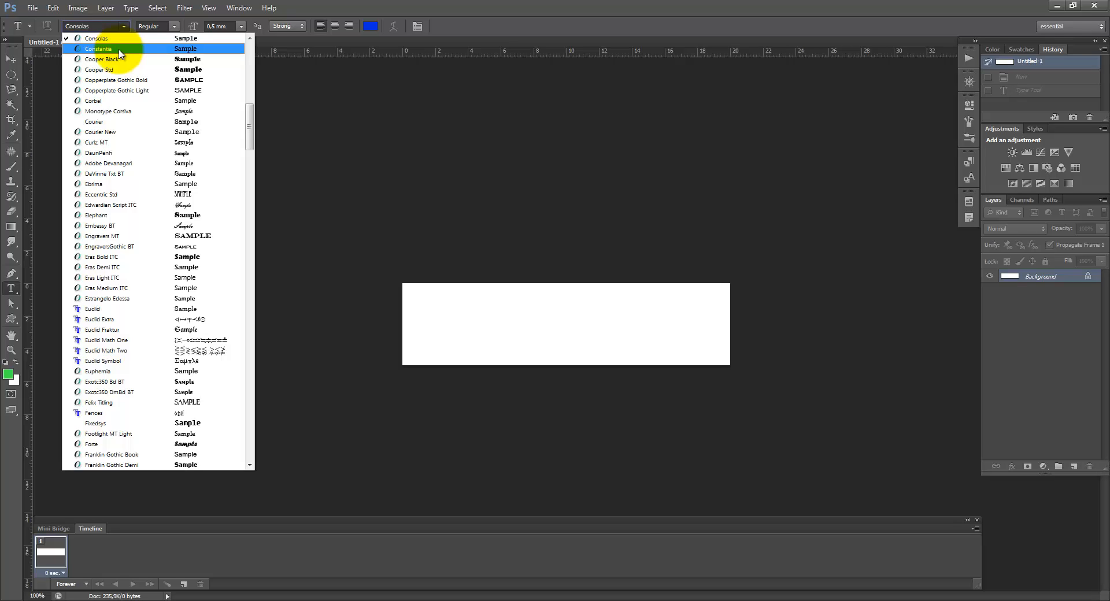
left_click(119, 50)
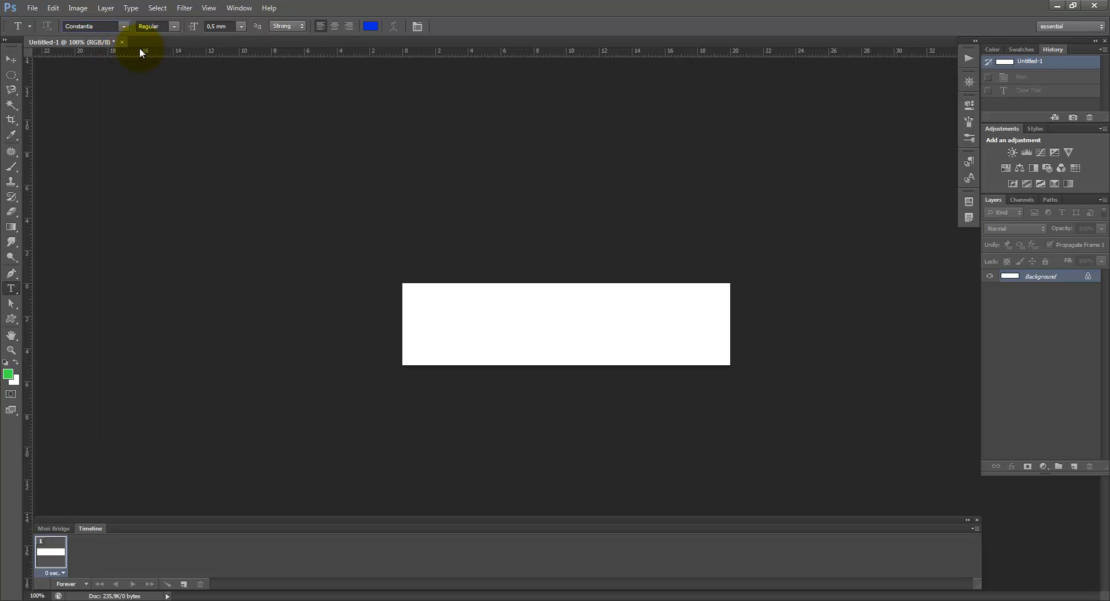
left_click(241, 26)
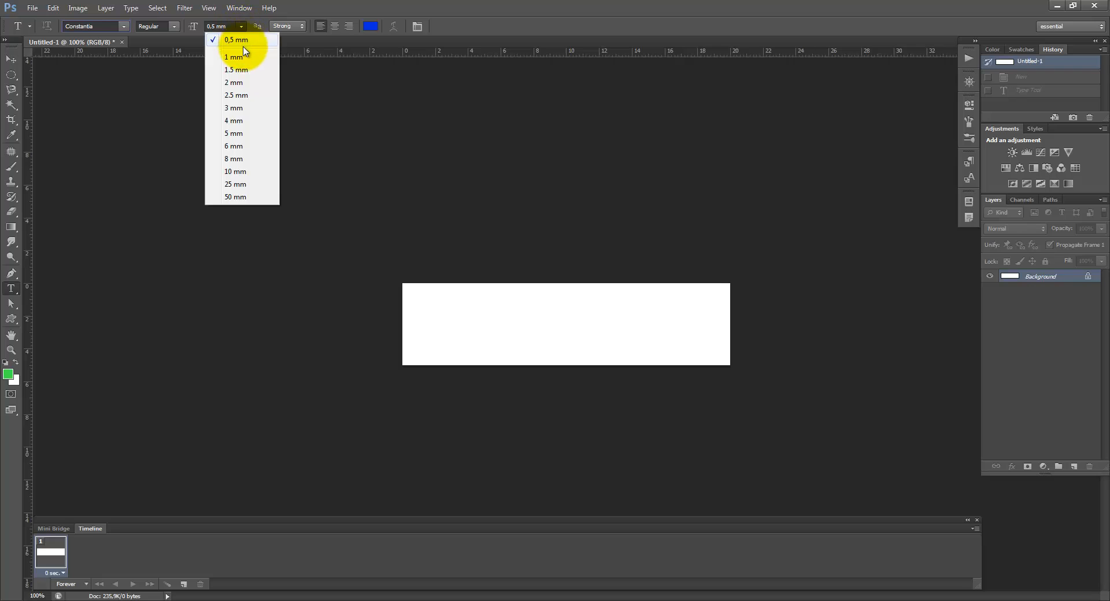
left_click(240, 134)
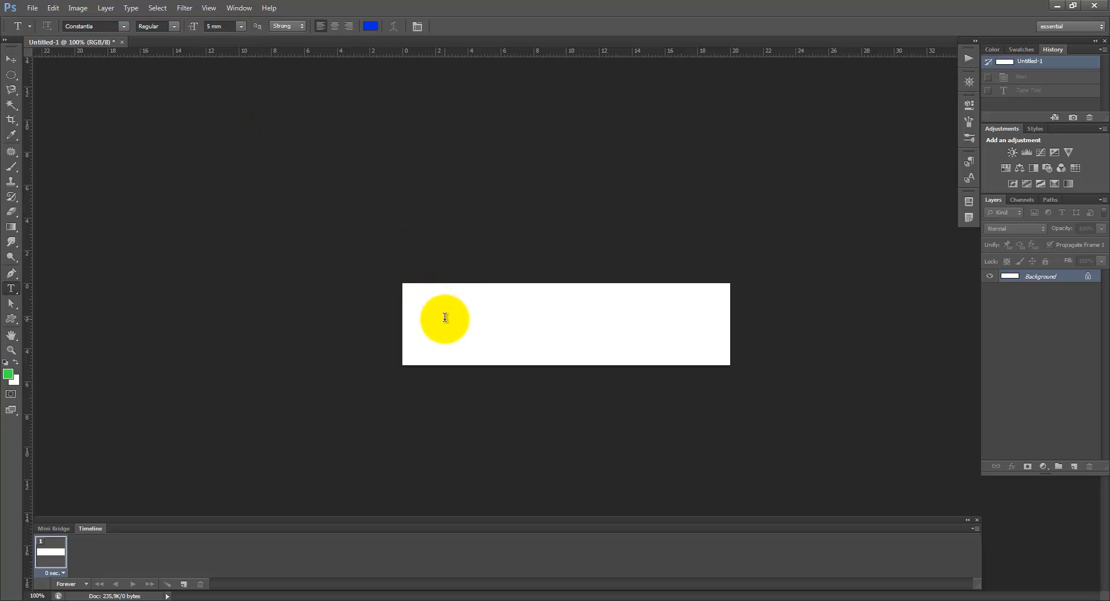
- Add the text "Pati didžiausia pergalė -" on the canvas and scale it up to about 11.45 mm
left_click(445, 319)
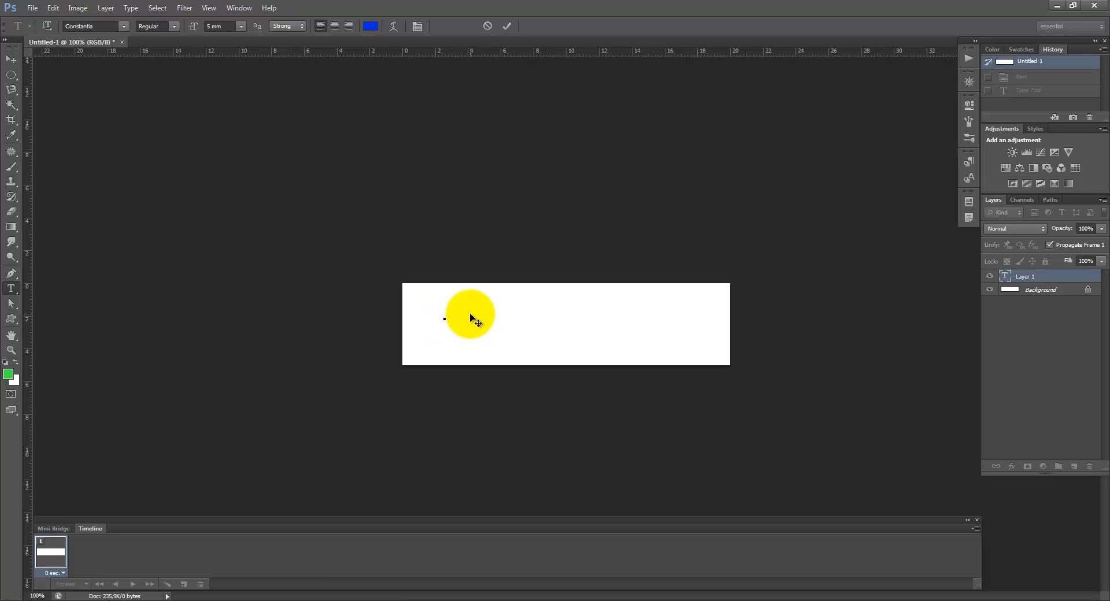
type("Patil")
type(" dažiausia pergalė -")
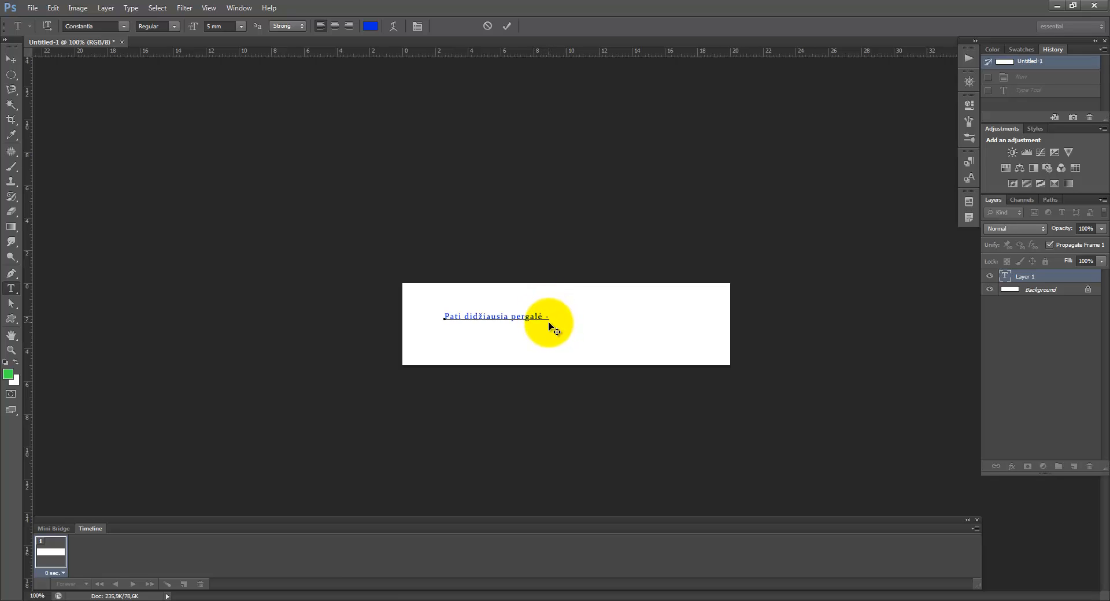
key("ctrl")
left_click_drag(569, 322, 662, 329)
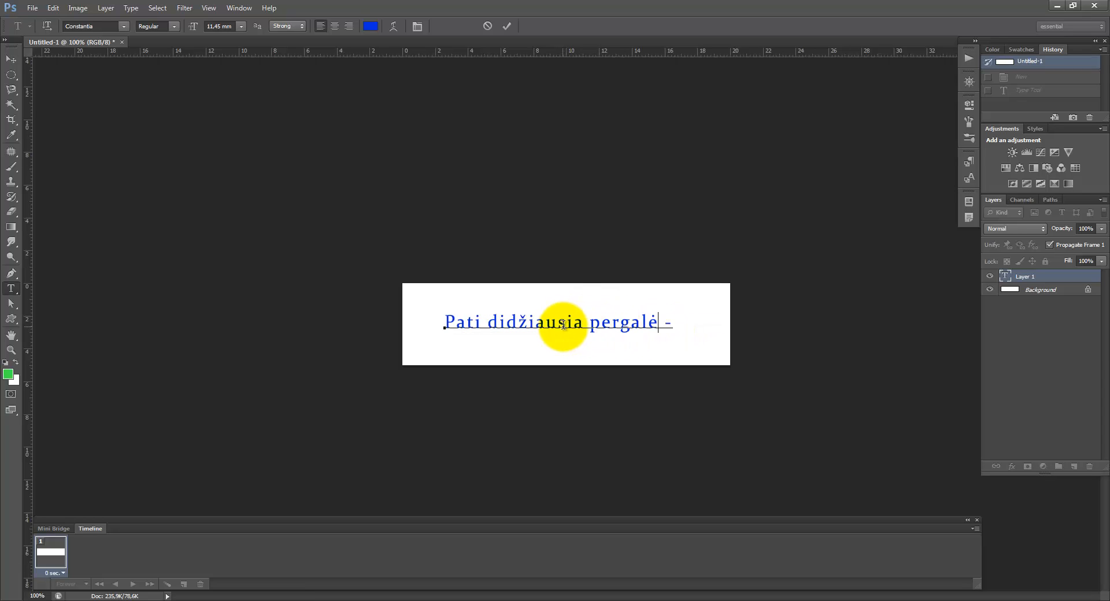
left_click(11, 59)
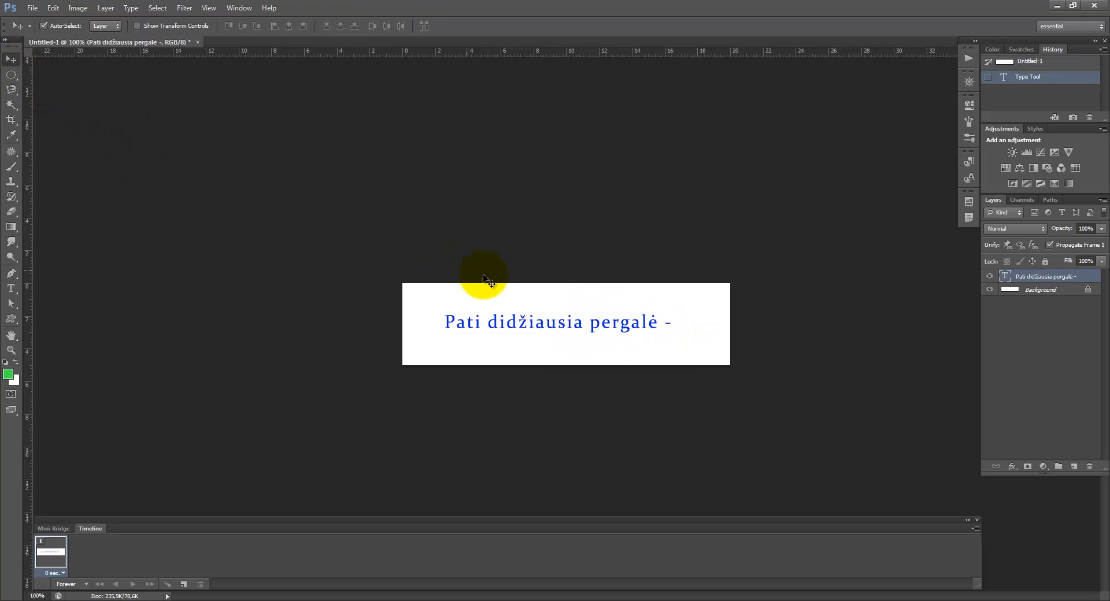
left_click_drag(570, 326, 584, 322)
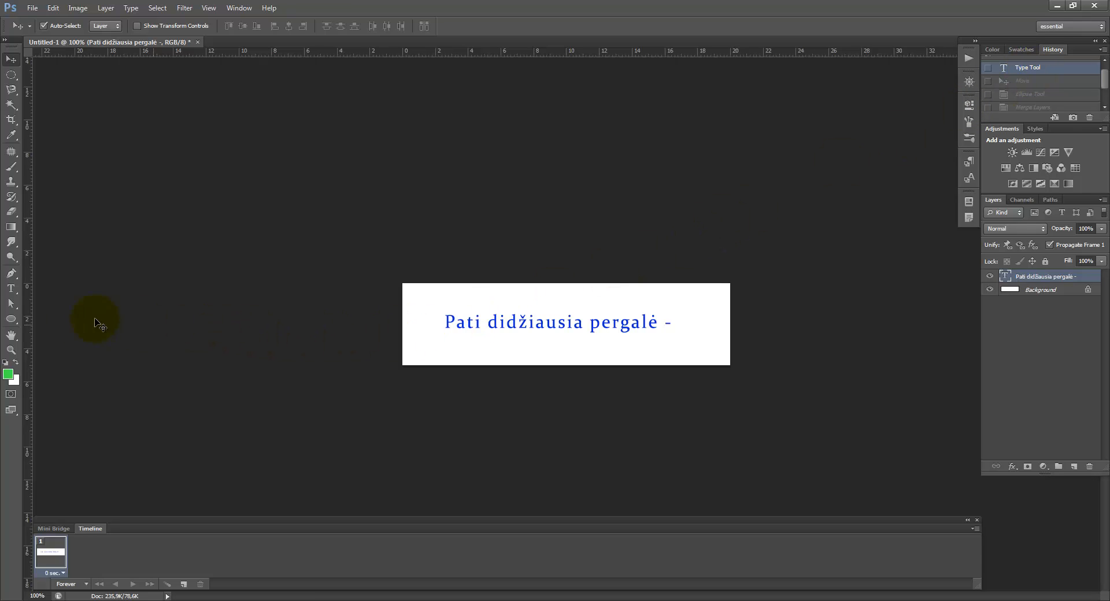
- Draw a green ellipse about 47 × 43 px in the lower-left corner of the canvas, below the text
left_click(15, 318)
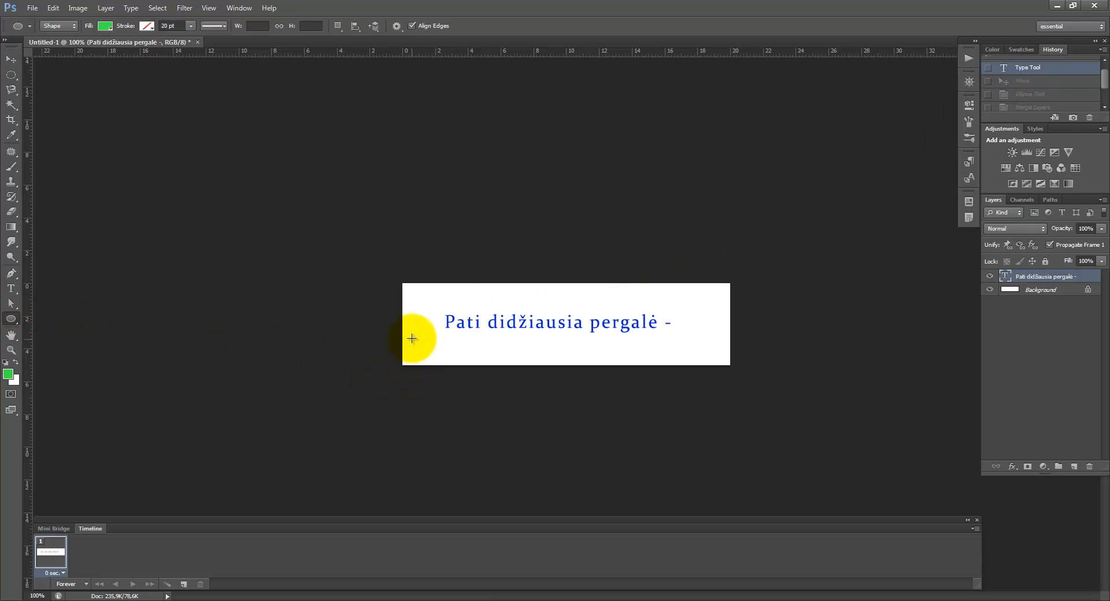
left_click_drag(416, 341, 439, 363)
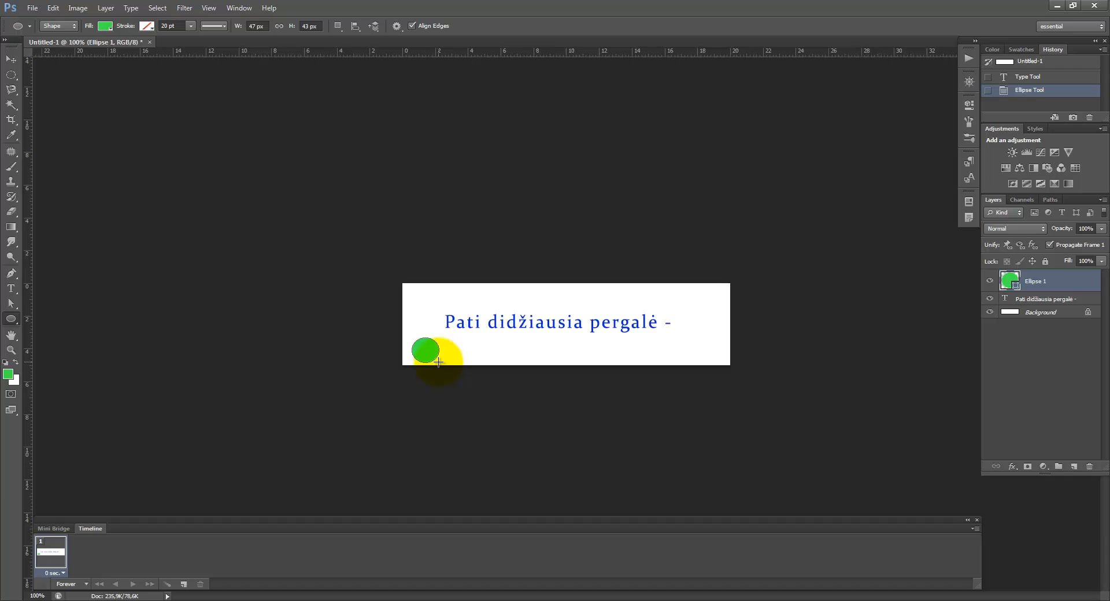
left_click(11, 58)
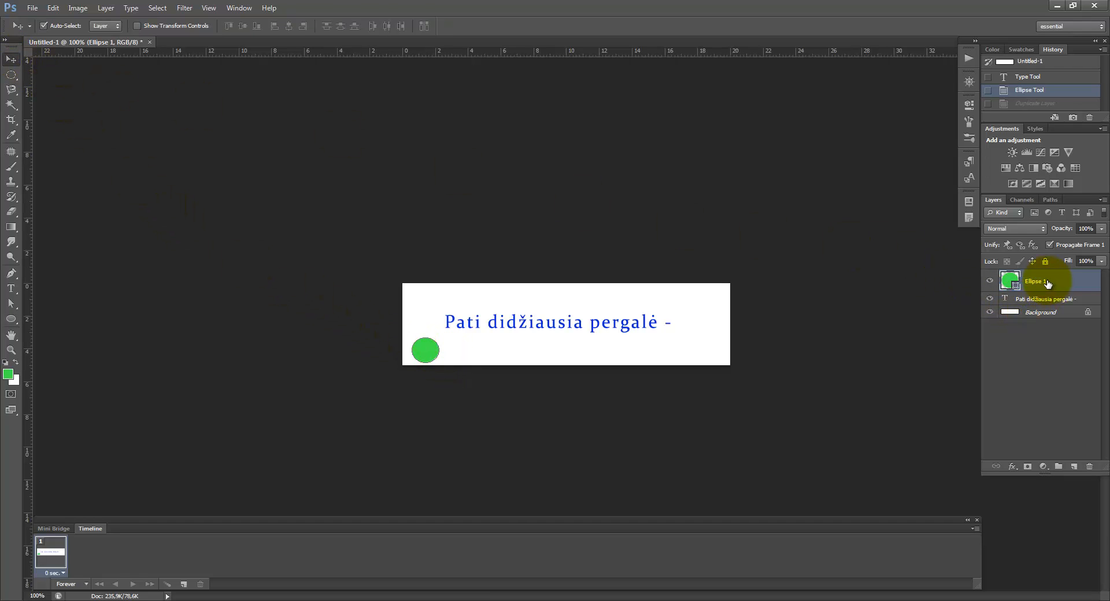
- Duplicate the ellipse and text layers together and hide the original pair
left_click(1046, 300, "shift")
left_click_drag(1058, 284, 1074, 467)
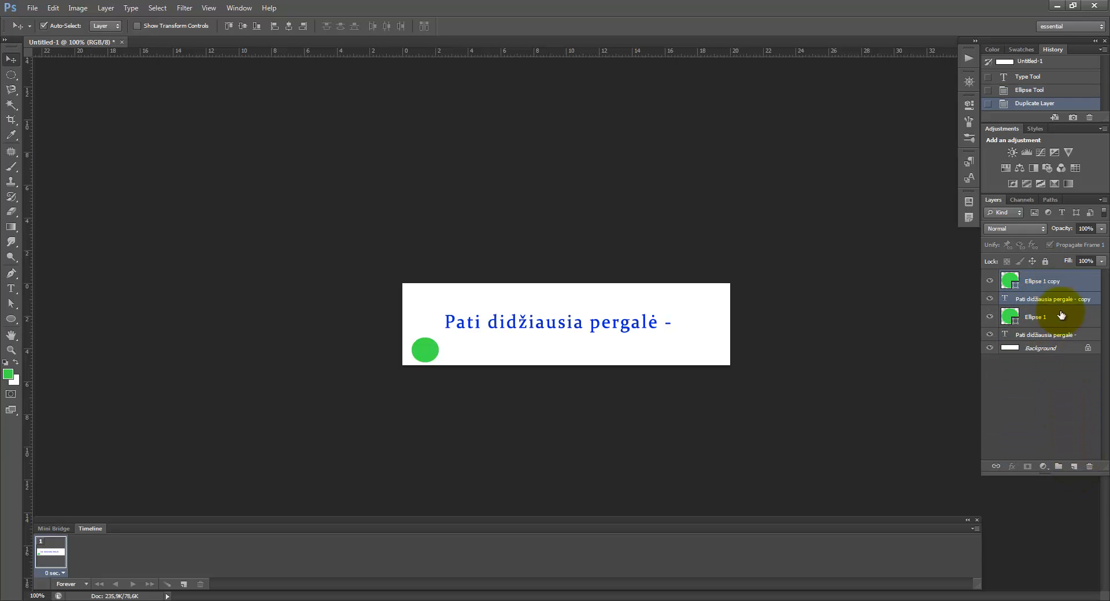
left_click(1056, 280)
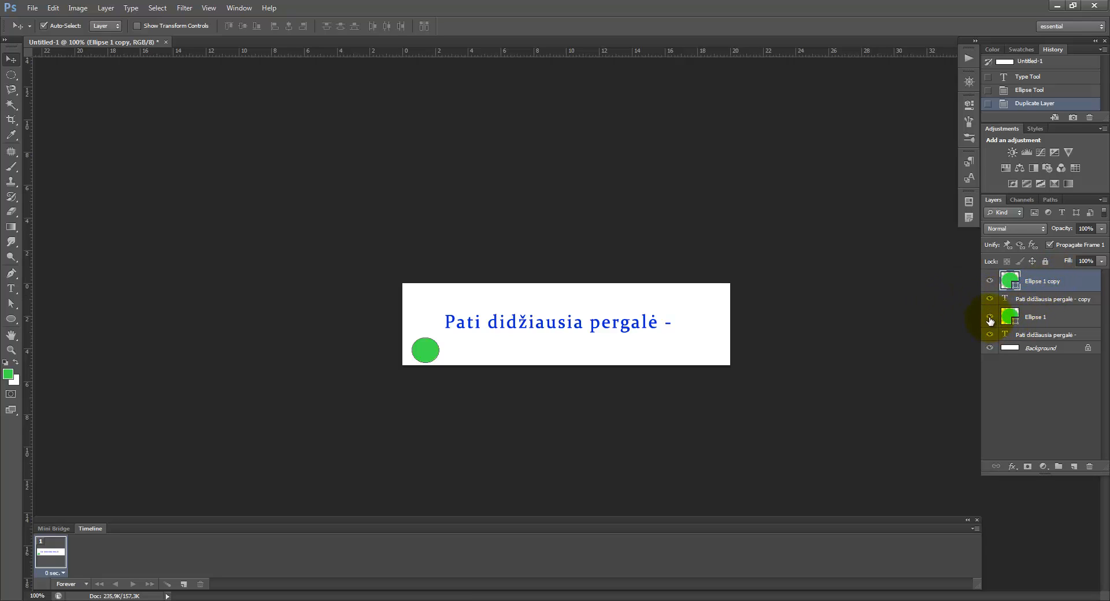
left_click_drag(990, 318, 991, 330)
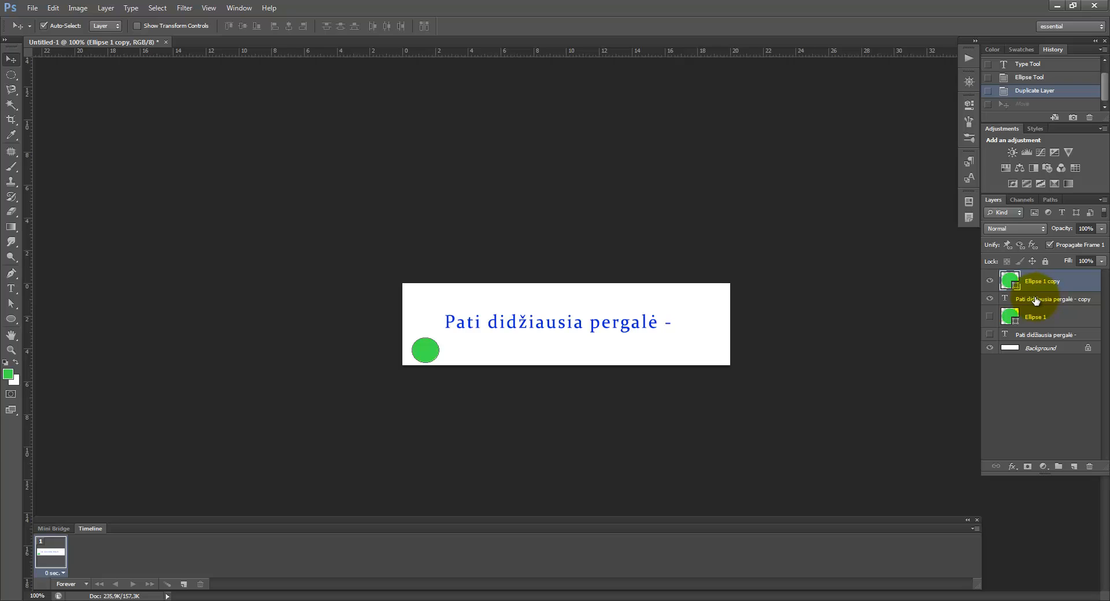
- Shift the Ellipse 1 copy layer horizontally to X 50.50 px with Free Transform
left_click(1035, 300)
left_click(1039, 286)
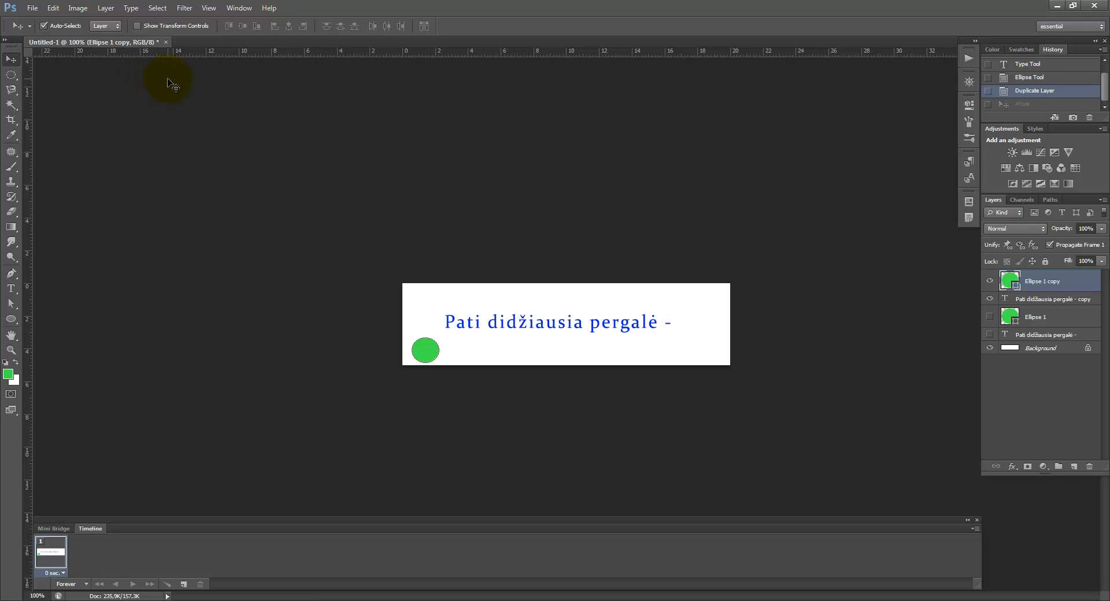
left_click(57, 8)
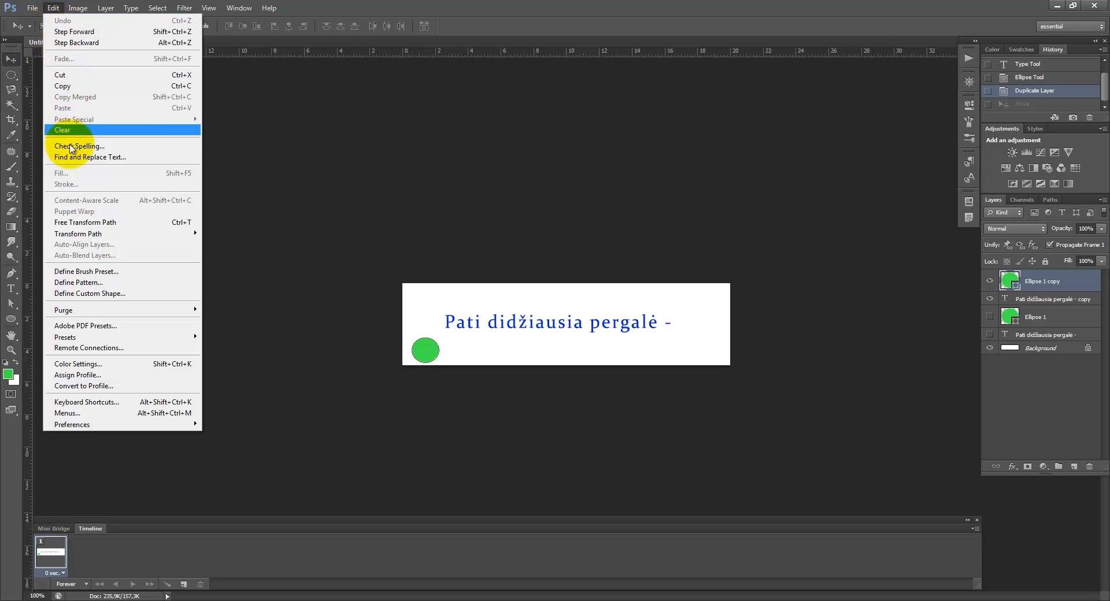
left_click(81, 223)
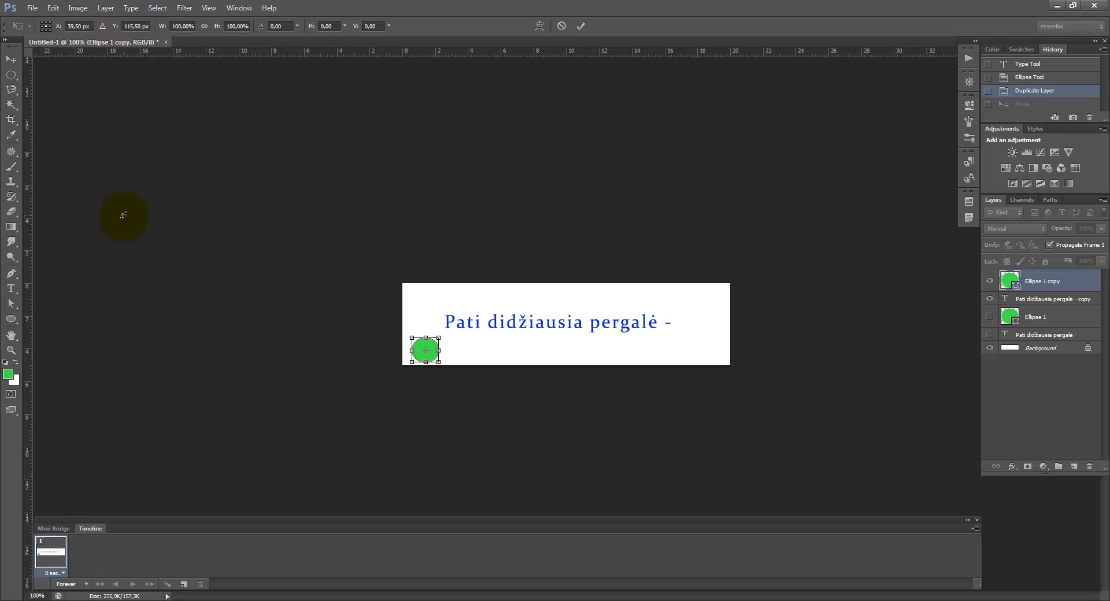
key("Right")
key("Right")
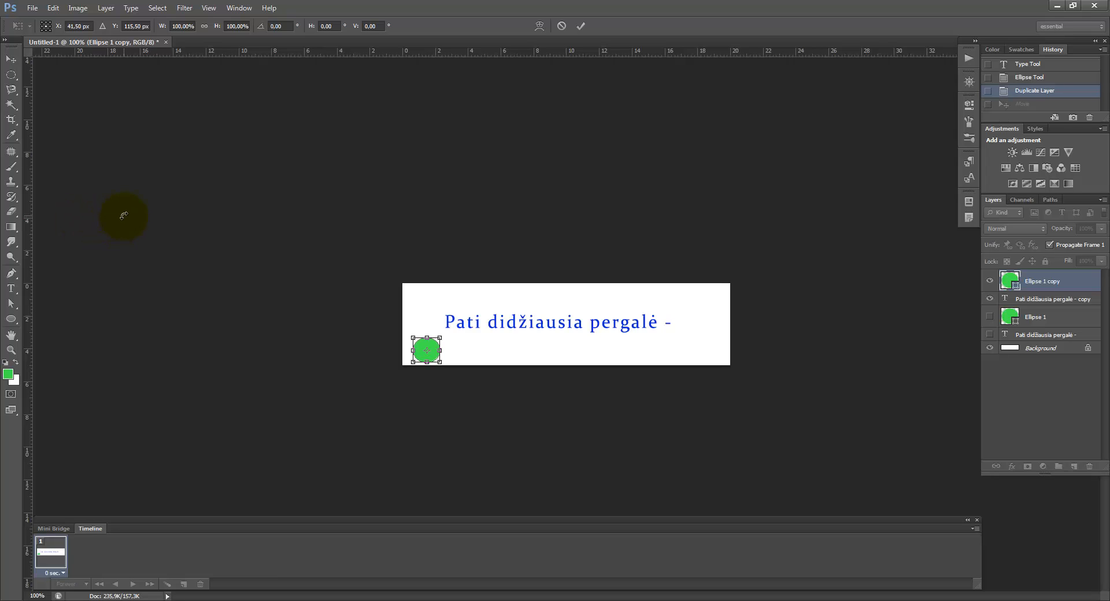
key("Right")
key("Right")
key("Right")
key("Right")
key("Right")
key("Right")
key("Right")
key("Right")
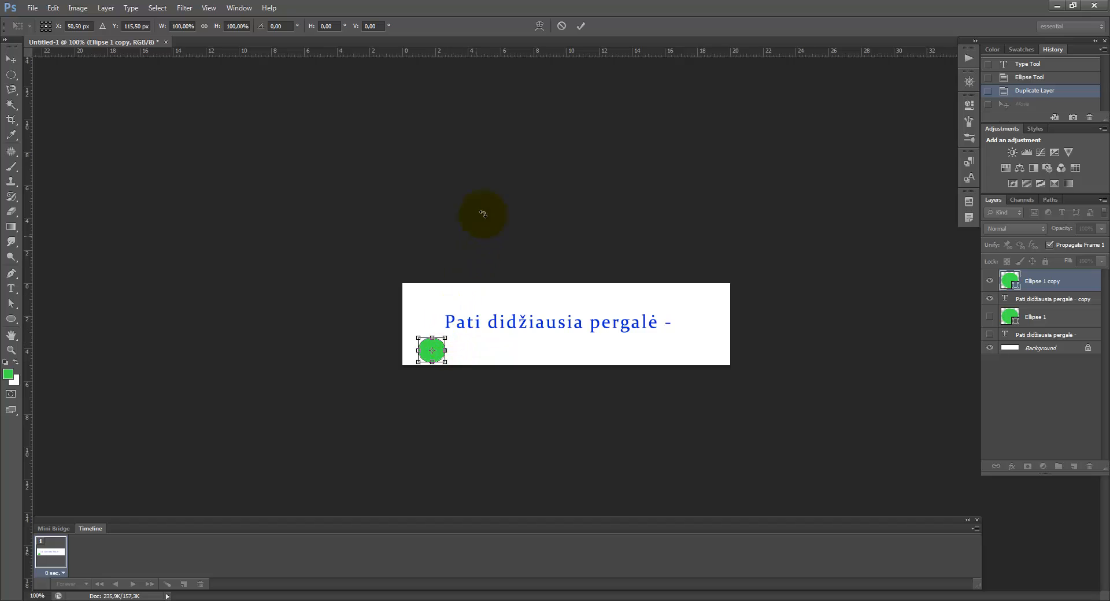
left_click(582, 26)
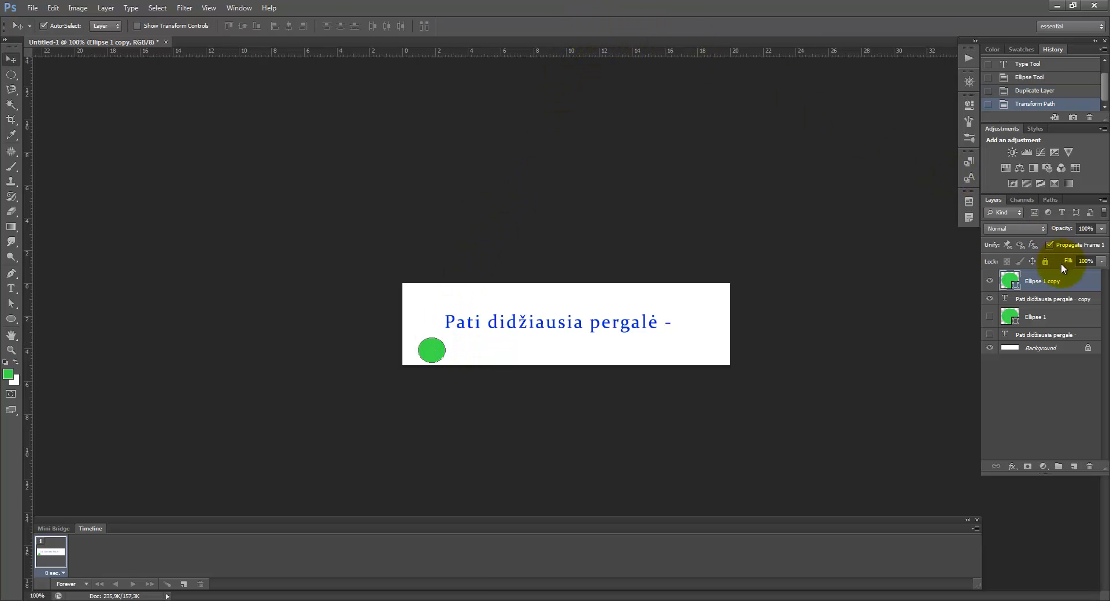
- Duplicate the Ellipse 1 copy and its text copy together and hide the pair they came from, leaving only the topmost ellipse selected
left_click(1044, 301, "shift")
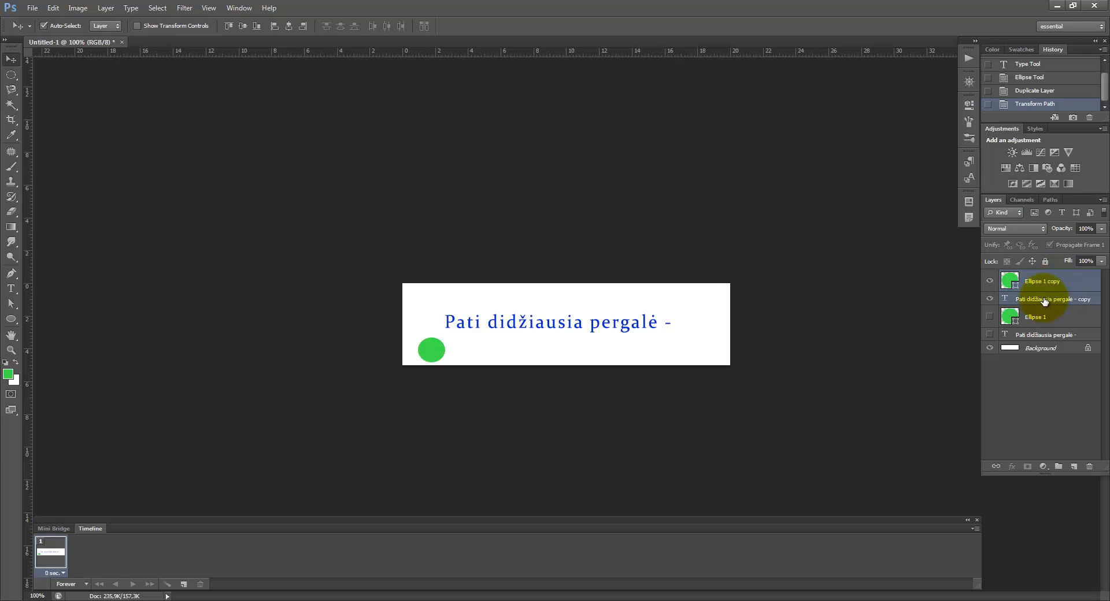
left_click_drag(1064, 285, 1078, 467)
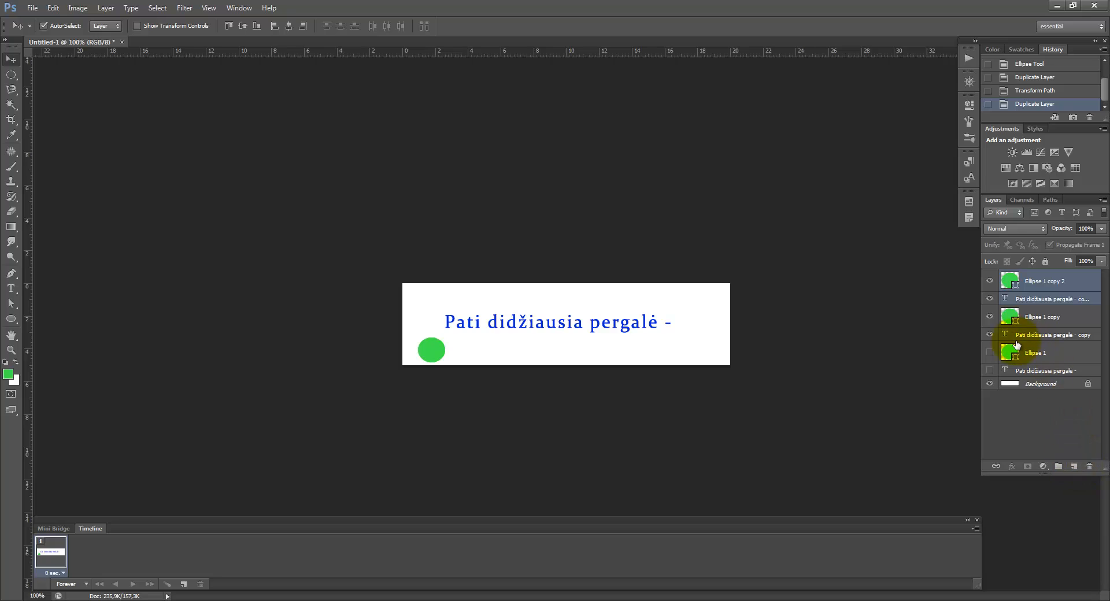
left_click(991, 335)
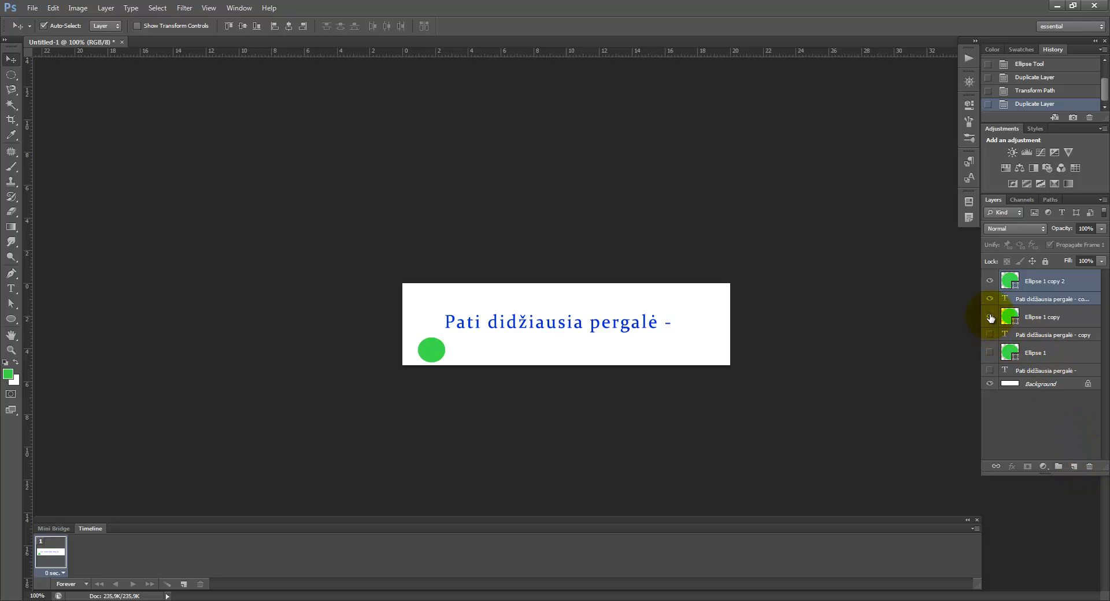
left_click(1041, 281)
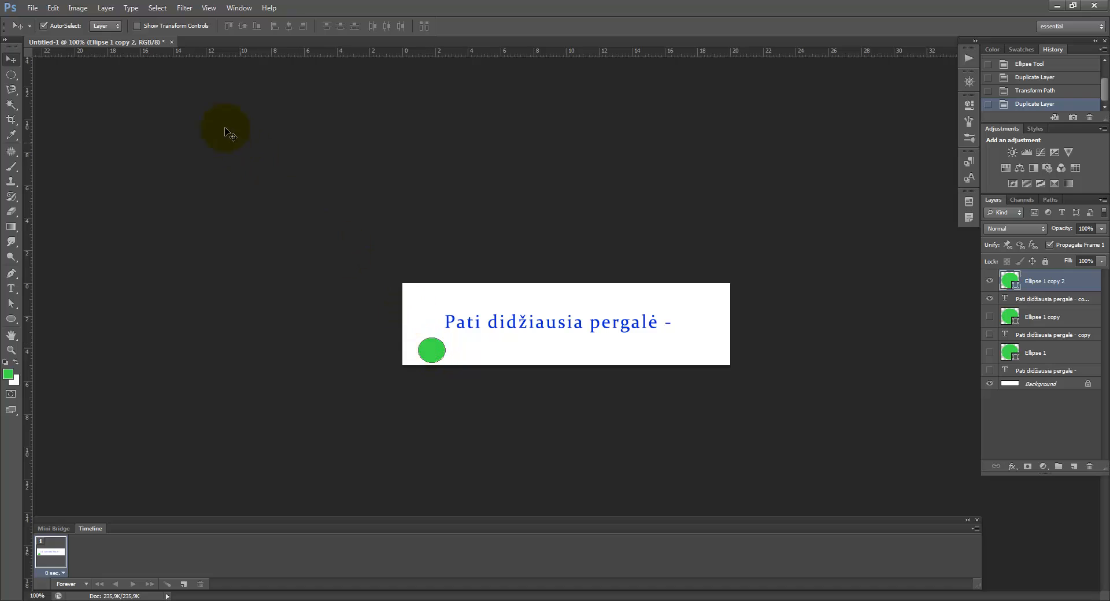
- Shift the Ellipse 1 copy 2 layer horizontally to X 76.50 px with Free Transform and apply it
left_click(56, 9)
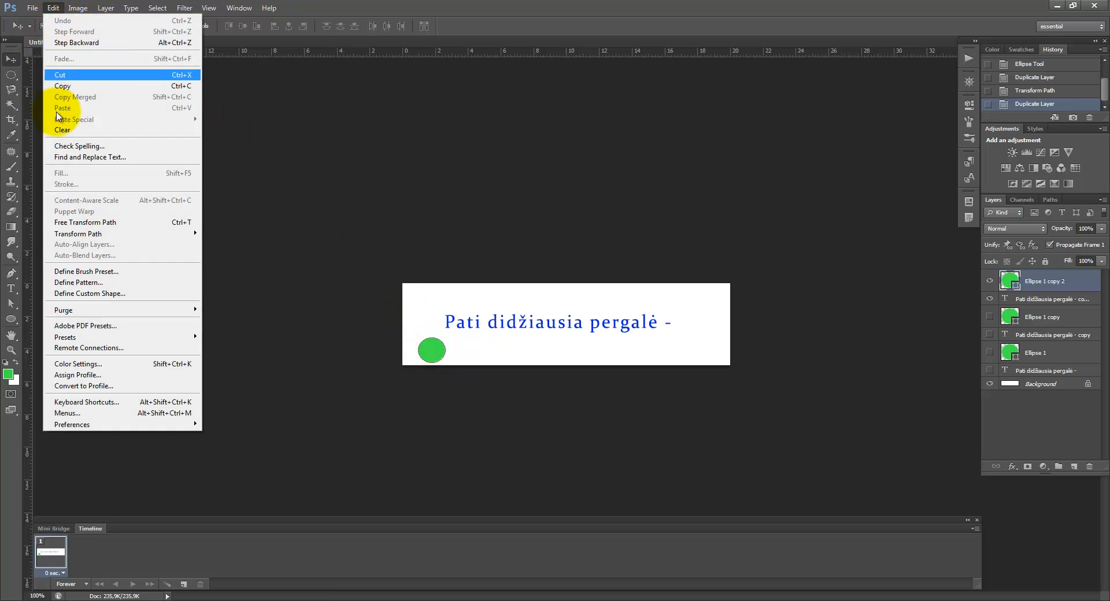
left_click(91, 224)
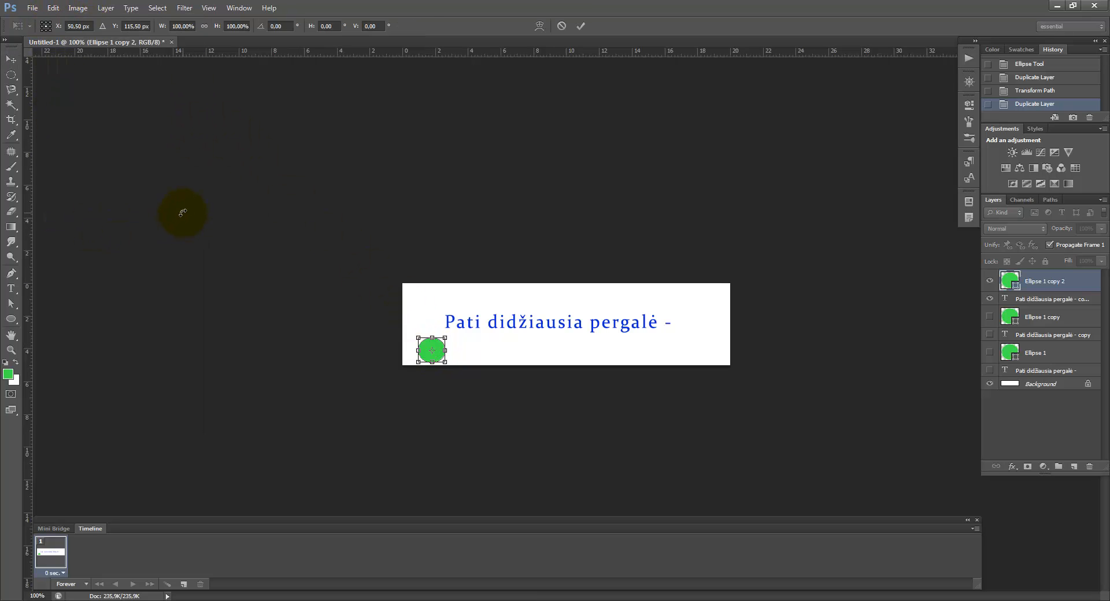
key("Right")
key("Right")
key("Right")
key("Right")
key("Right")
key("Right")
key("Right")
key("Right")
key("Right")
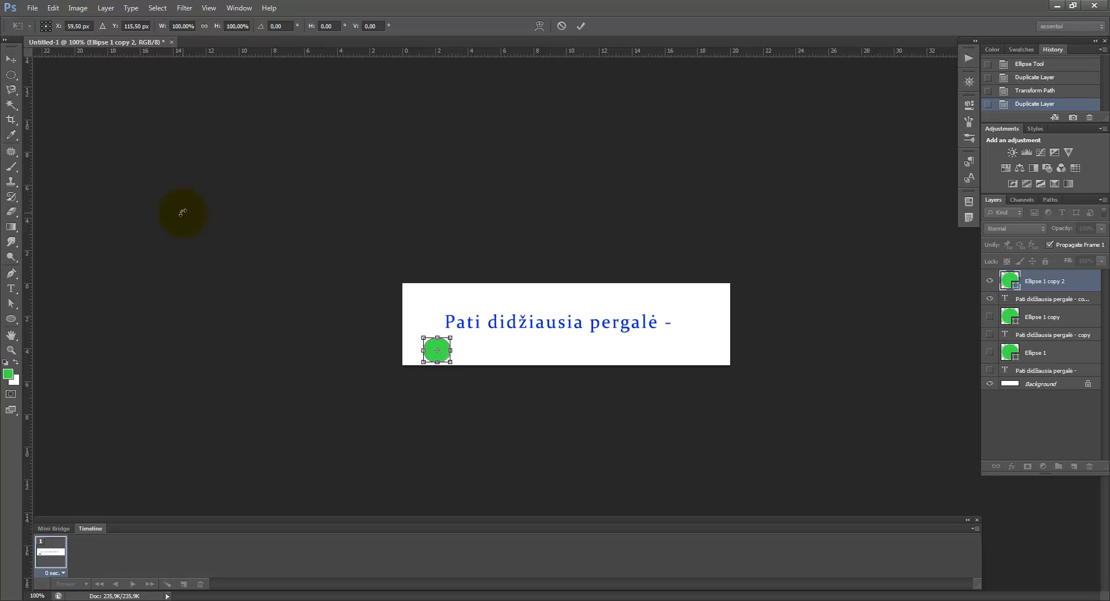
key("Right")
key("Right")
key("Right")
key("Right")
key("Right")
key("Right")
key("Right")
key("Right")
key("Right")
key("Right")
key("Right")
key("Right")
key("Right")
key("Right")
key("Right")
key("Right")
key("Right")
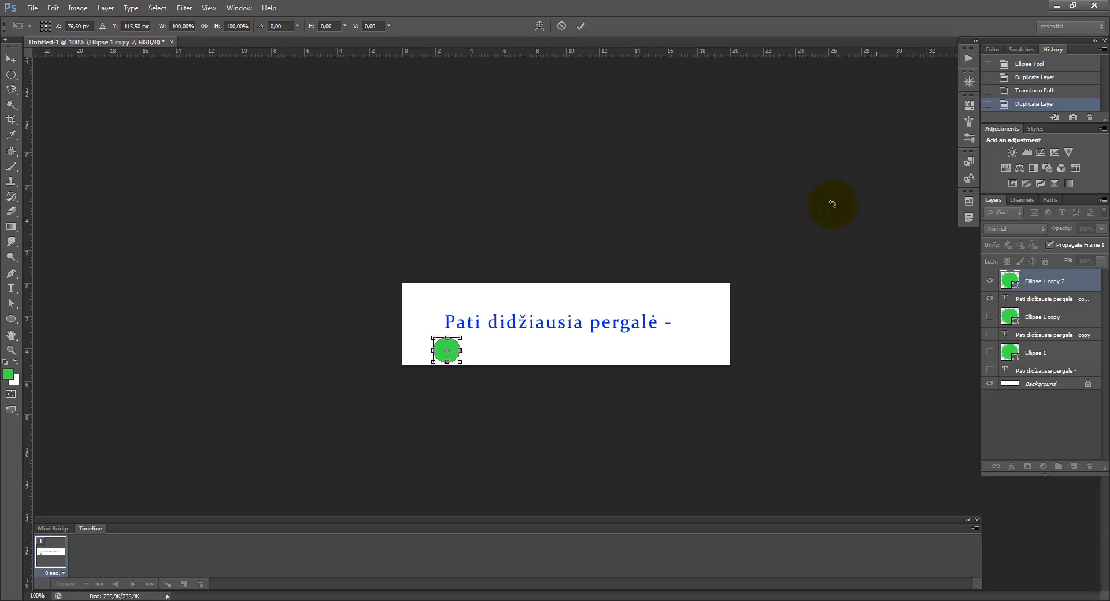
left_click(581, 27)
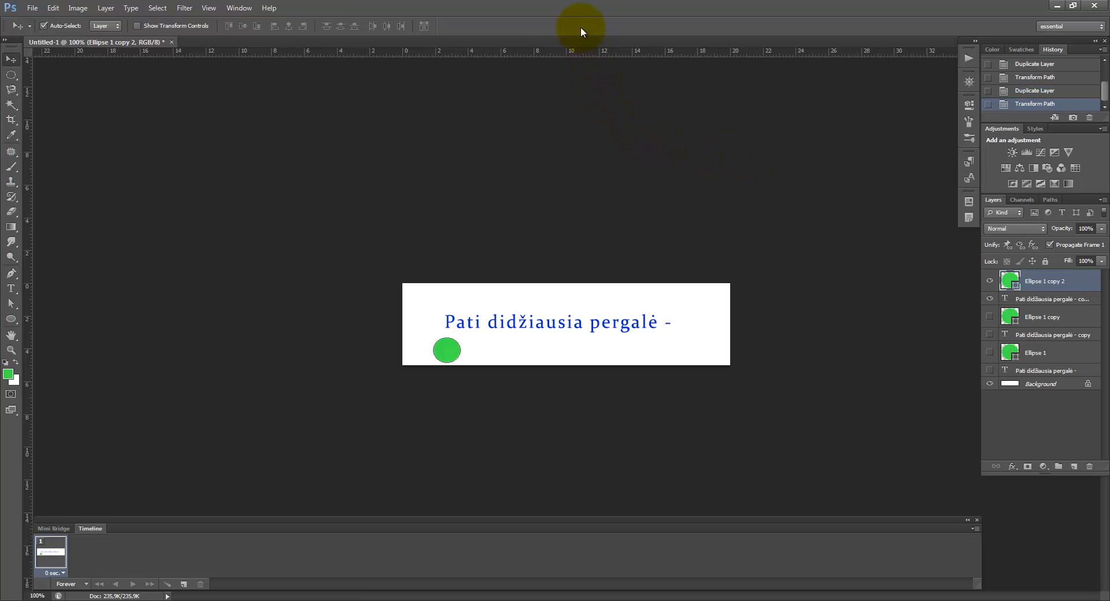
- Duplicate Ellipse 1 copy 2 together with its text layer, hide the source pair, and select only the new topmost ellipse
left_click(1043, 295, "shift")
left_click_drag(1046, 292, 1074, 466)
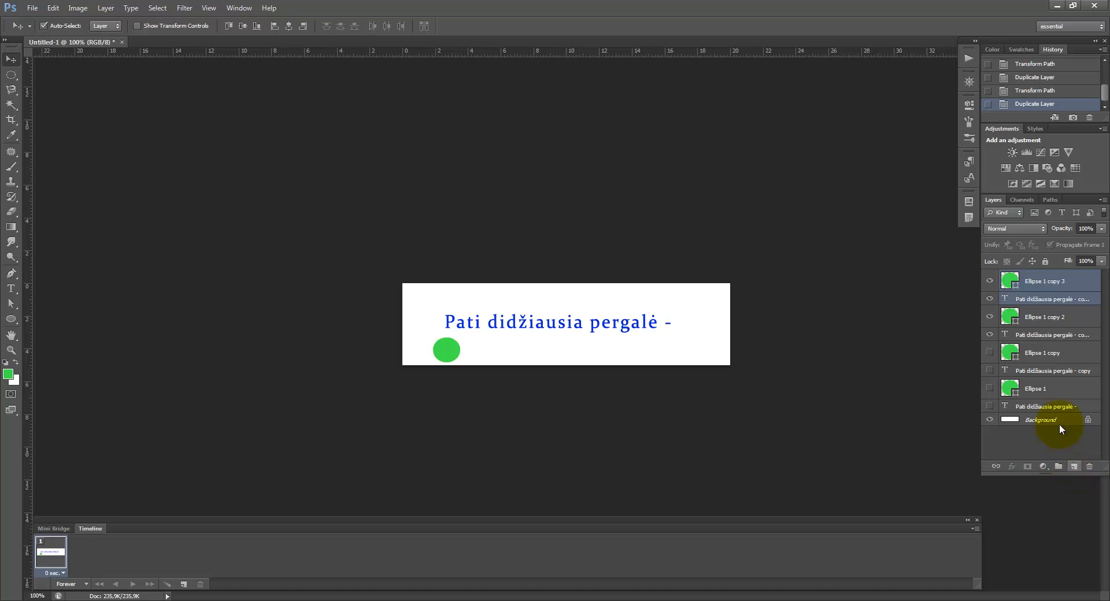
left_click(990, 335)
left_click(990, 317)
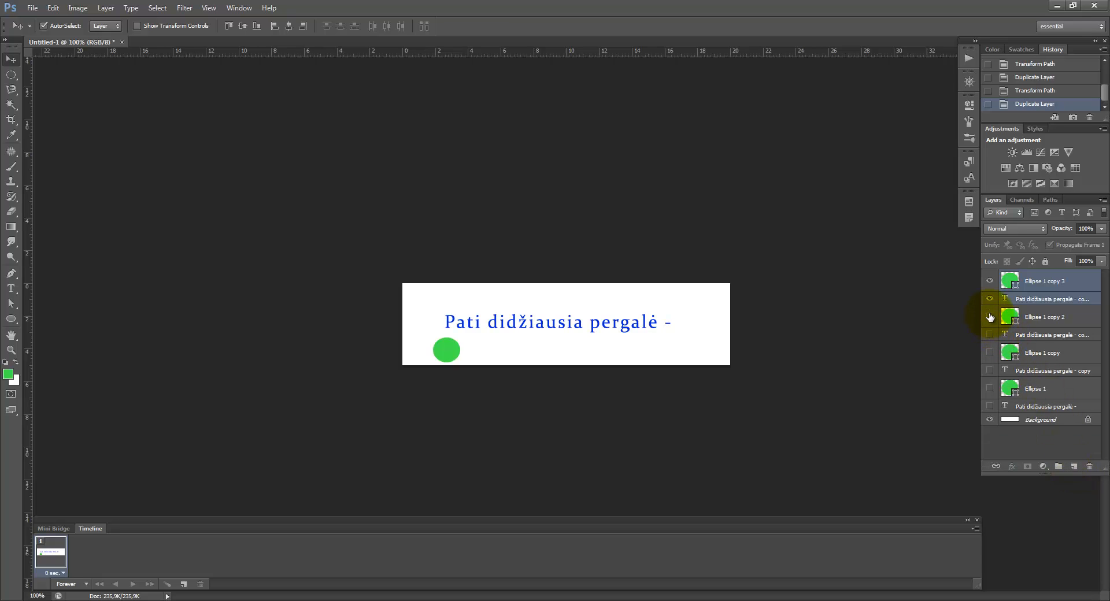
left_click(1037, 300)
left_click(1044, 282)
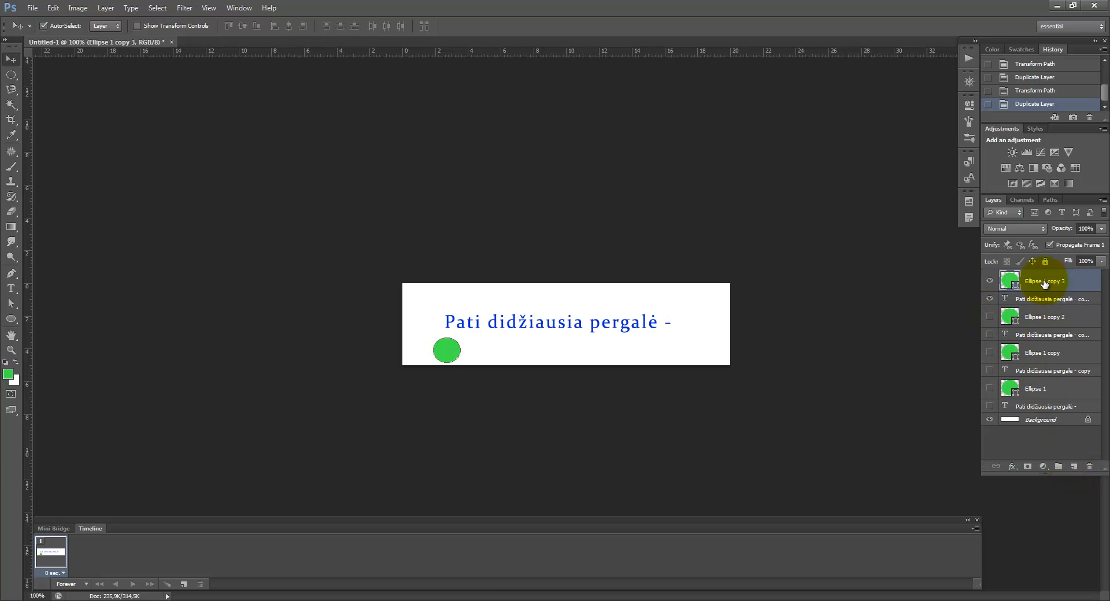
- Move the Ellipse 1 copy 3 layer horizontally to X 121.50 px with Free Transform and apply it
left_click(52, 8)
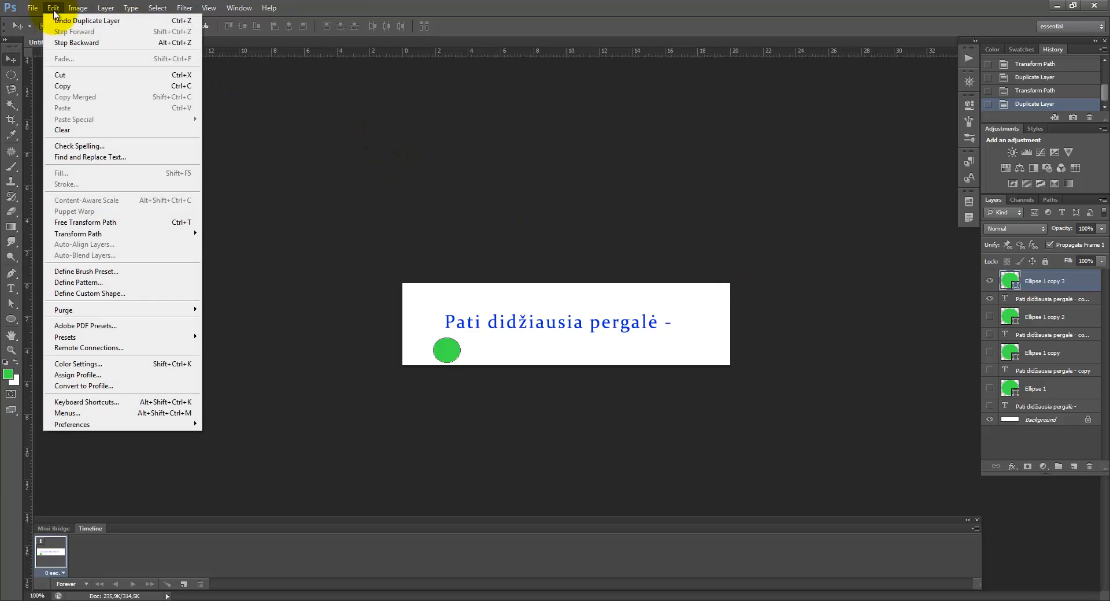
left_click(61, 222)
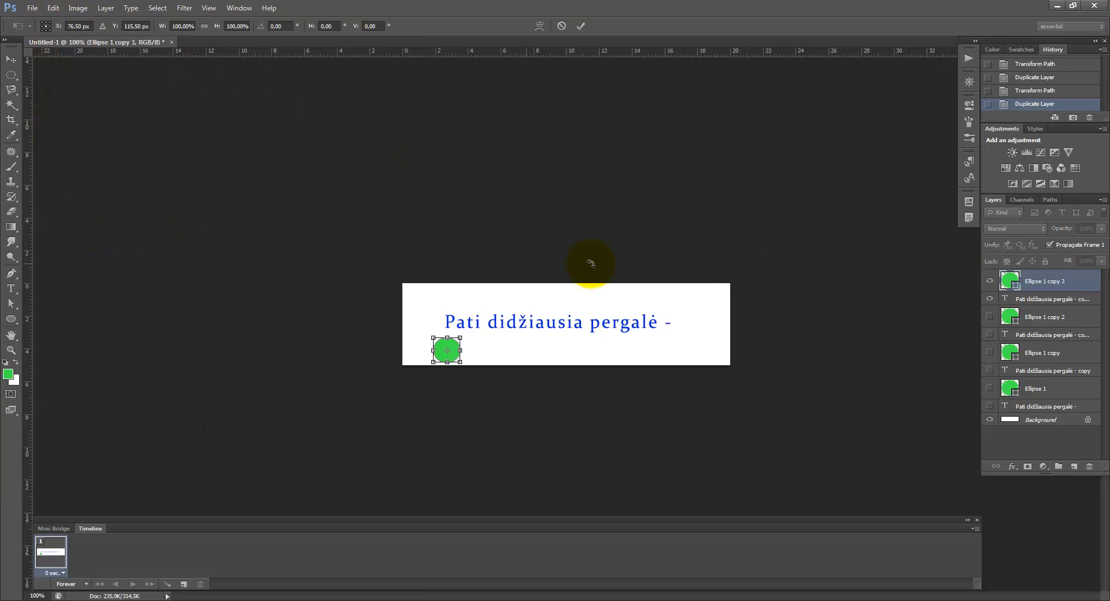
key("Right")
key("Right")
key("Right")
key("Right")
key("Right")
key("Right")
key("Right")
key("Right")
key("Right")
key("Right")
key("Right")
key("Right")
key("Right")
key("Right")
key("Right")
key("Right")
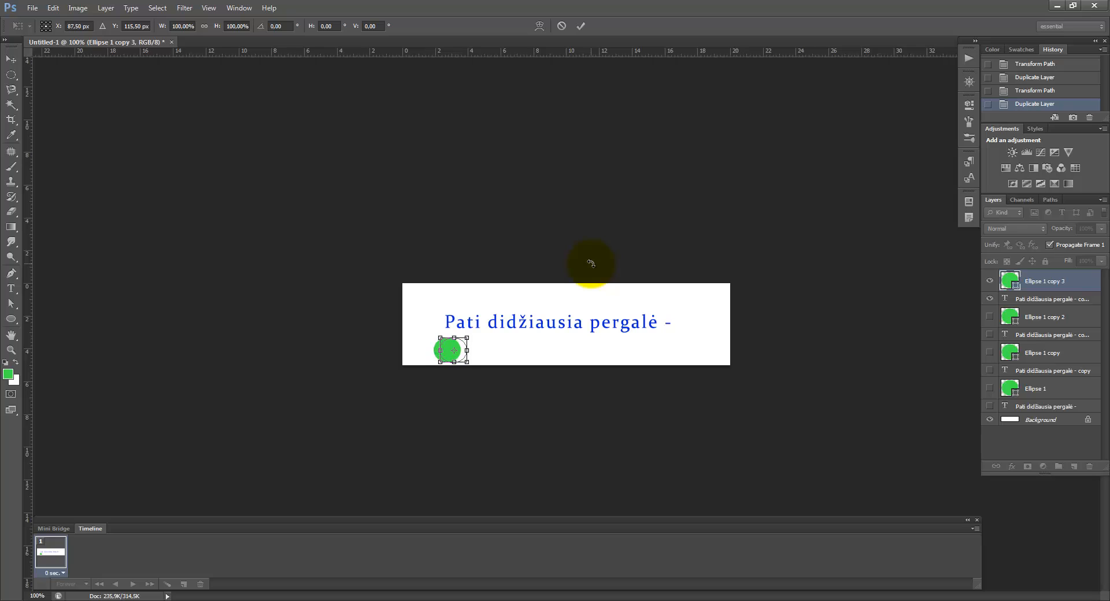
key("Right")
key("Right")
key("Right")
key("Right")
key("Right")
key("Right")
key("Right")
key("Right")
key("Right")
key("Right")
key("Right")
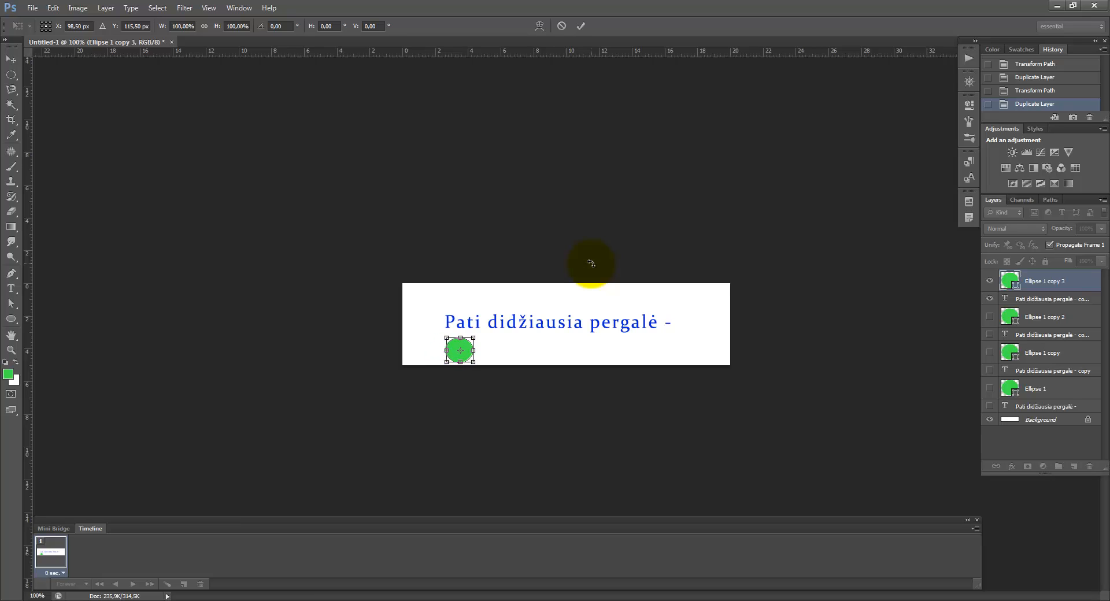
key("Right")
key("Right")
key("Right")
key("Right")
key("Right")
key("Right")
key("Right")
key("Right")
key("Right")
key("Right")
key("Right")
key("Right")
key("Right")
key("Right")
key("Right")
key("Right")
key("Right")
key("Right")
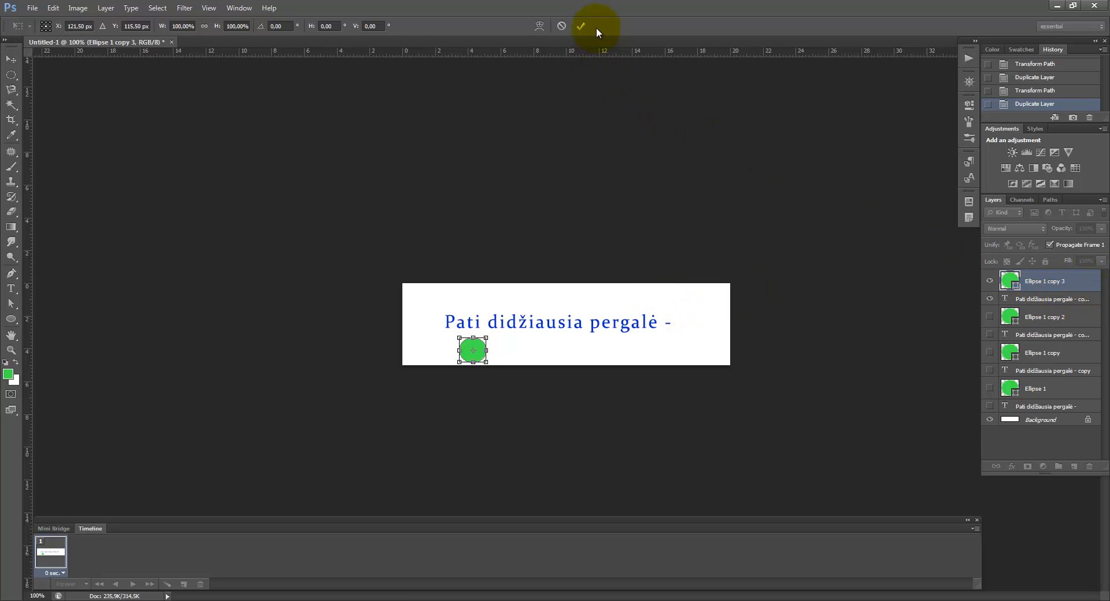
left_click(582, 26)
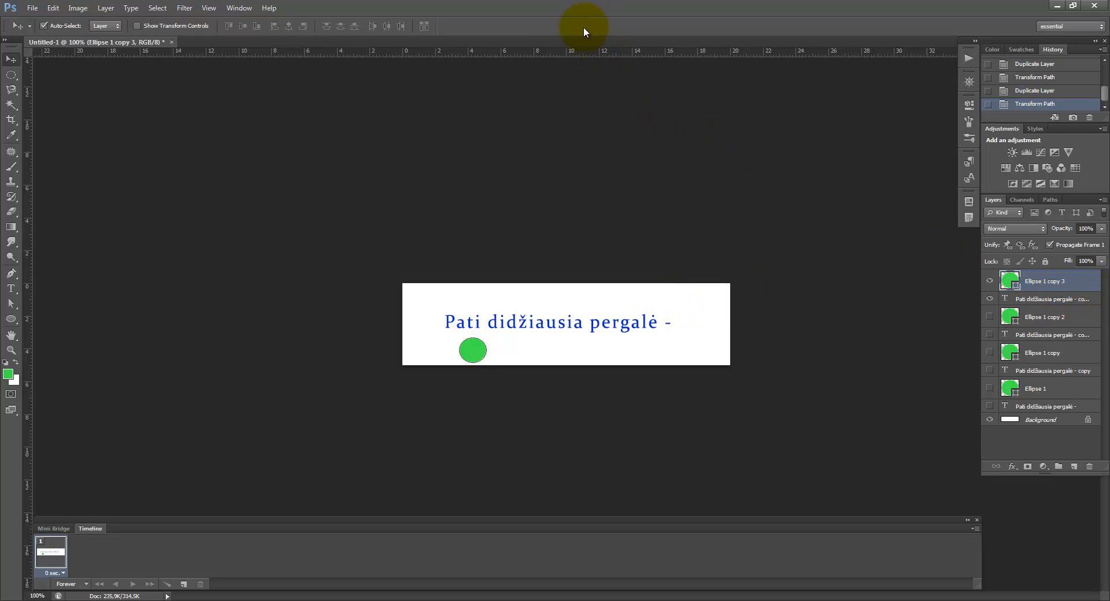
- Duplicate Ellipse 1 copy 3 together with its text layer, hide the source pair, and select only the new topmost ellipse
left_click(1035, 299, "shift")
left_click_drag(1044, 287, 1077, 466)
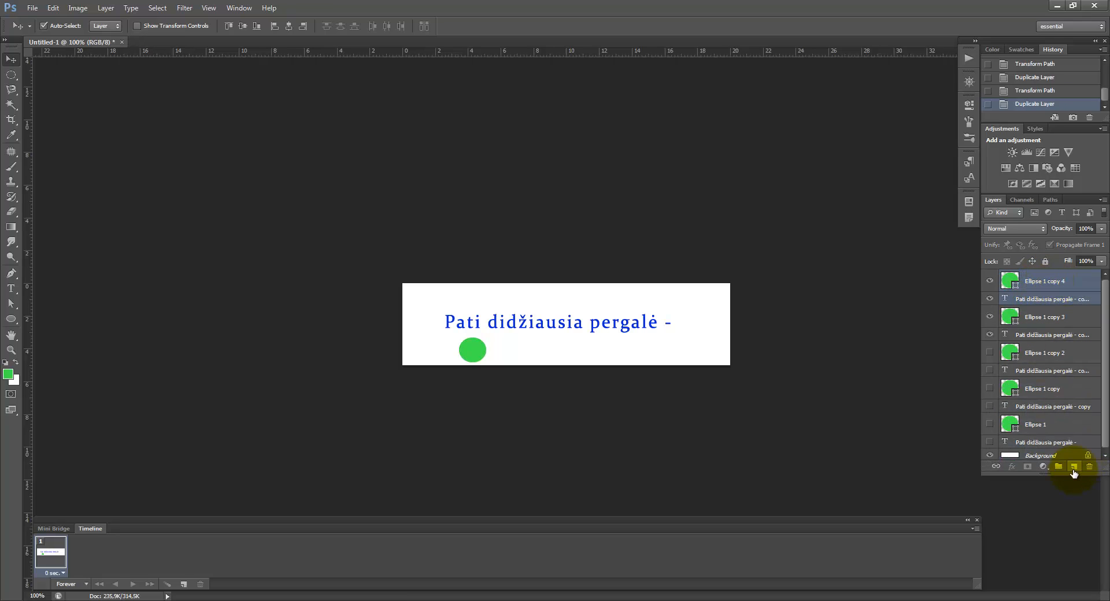
left_click(990, 316)
left_click(1046, 317)
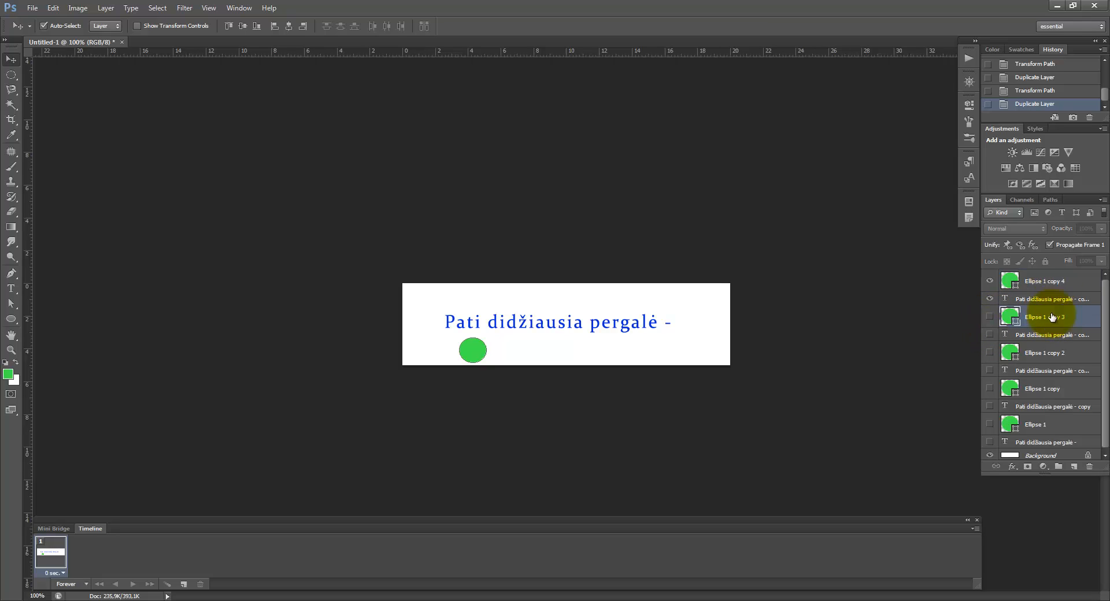
left_click(1044, 282)
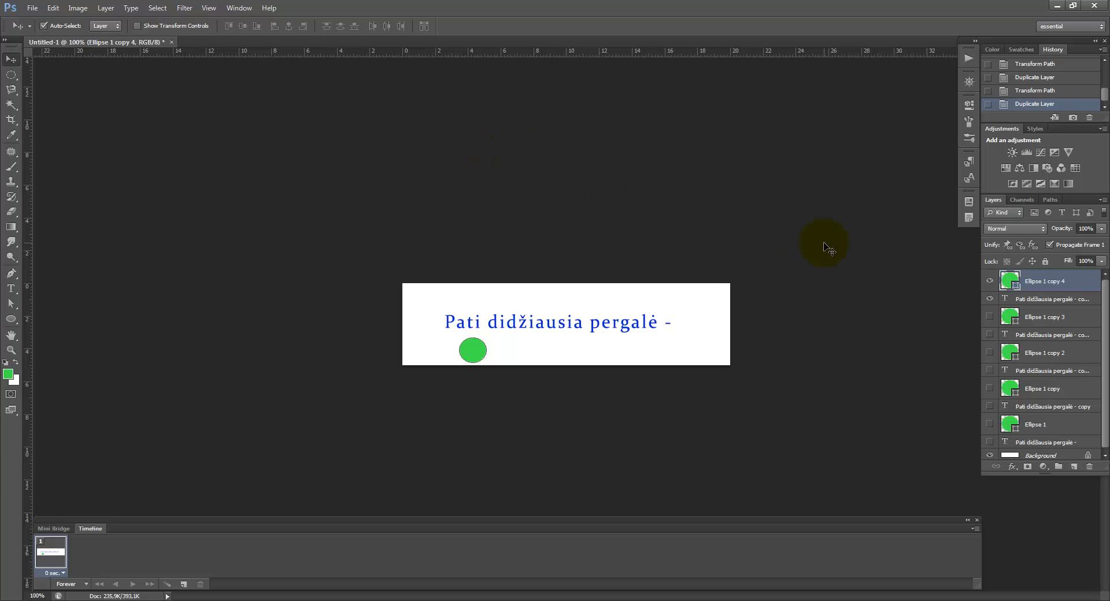
- Move the Ellipse 1 copy 4 layer horizontally to X 202.50 px with Free Transform and apply it
left_click(52, 7)
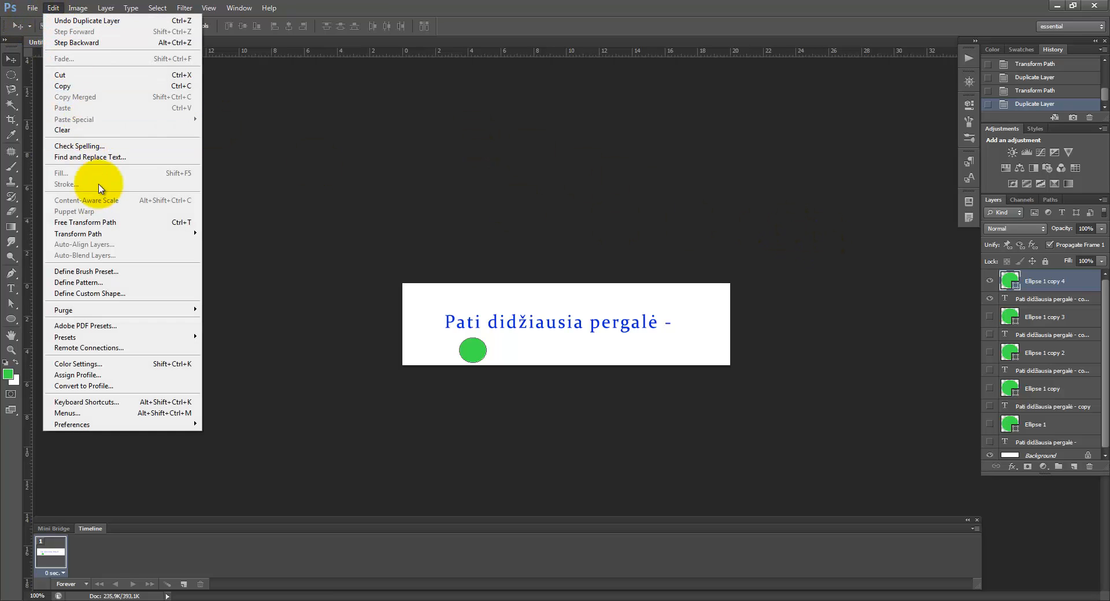
left_click(104, 223)
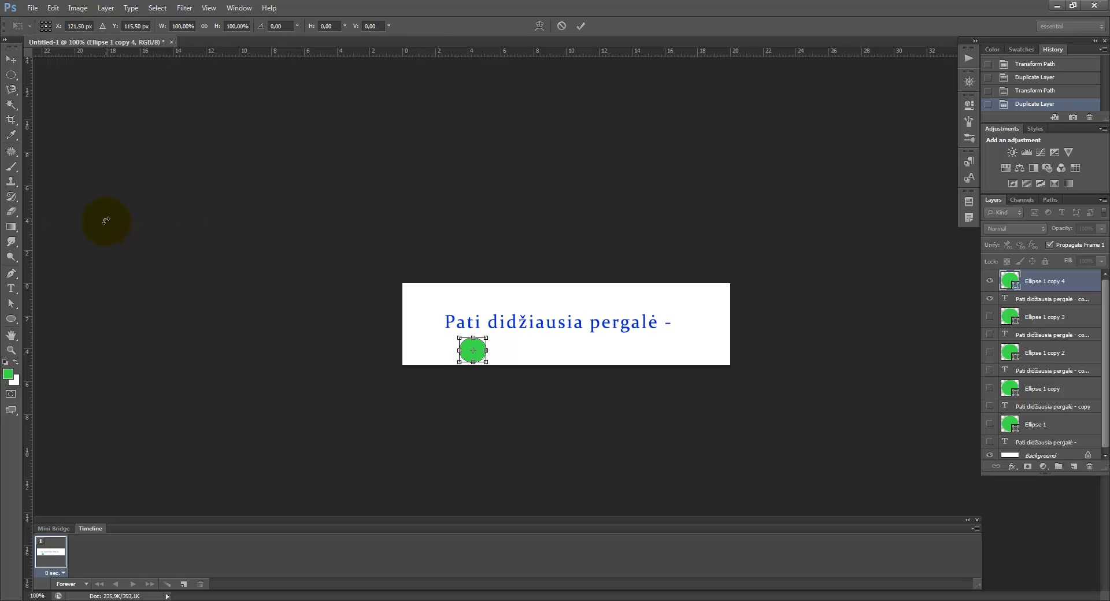
key("Right")
key("Right")
key("Right")
key("Right")
key("Right")
key("Right")
key("Right")
key("Right")
key("Right")
key("Right")
key("Right")
key("Right")
key("Right")
key("Right")
key("Right")
key("Right")
key("Right")
key("Right")
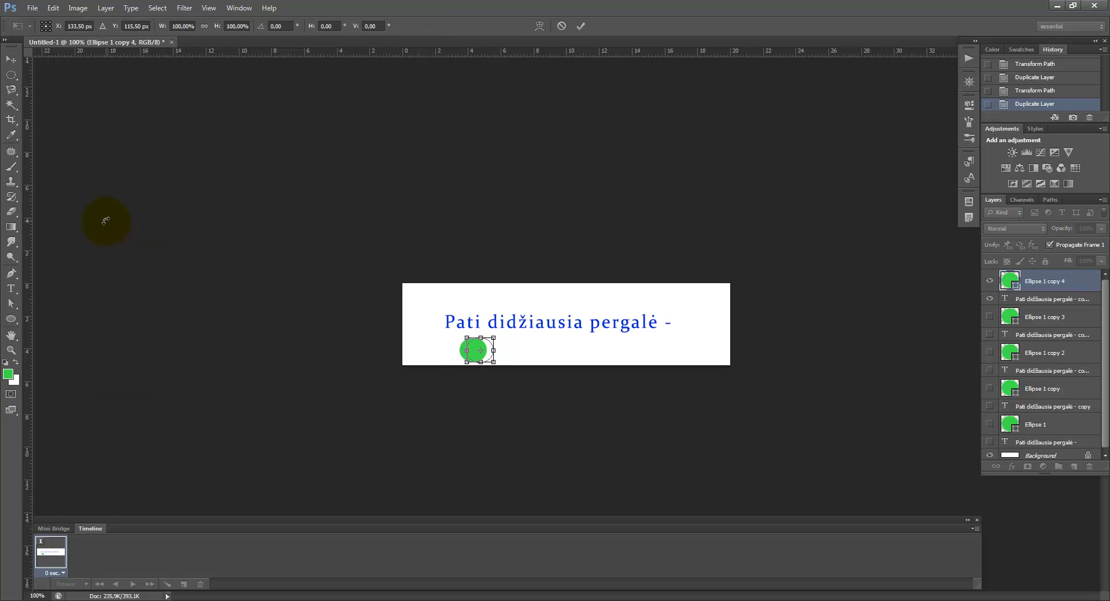
key("Right")
key("Right")
key("Right")
key("Right")
key("Right")
key("Right")
key("Right")
key("Right")
key("Right")
key("Right")
key("Right")
key("Right")
key("Right")
key("Right")
key("Right")
key("Right")
key("Right")
key("Right")
key("Right")
key("Right")
key("Right")
key("Right")
key("Right")
key("Right")
key("Right")
key("Right")
key("Right")
key("Right")
key("Right")
key("Right")
key("Right")
key("Right")
key("Right")
key("Right")
key("Right")
key("Right")
key("Right")
key("Right")
key("Right")
key("Right")
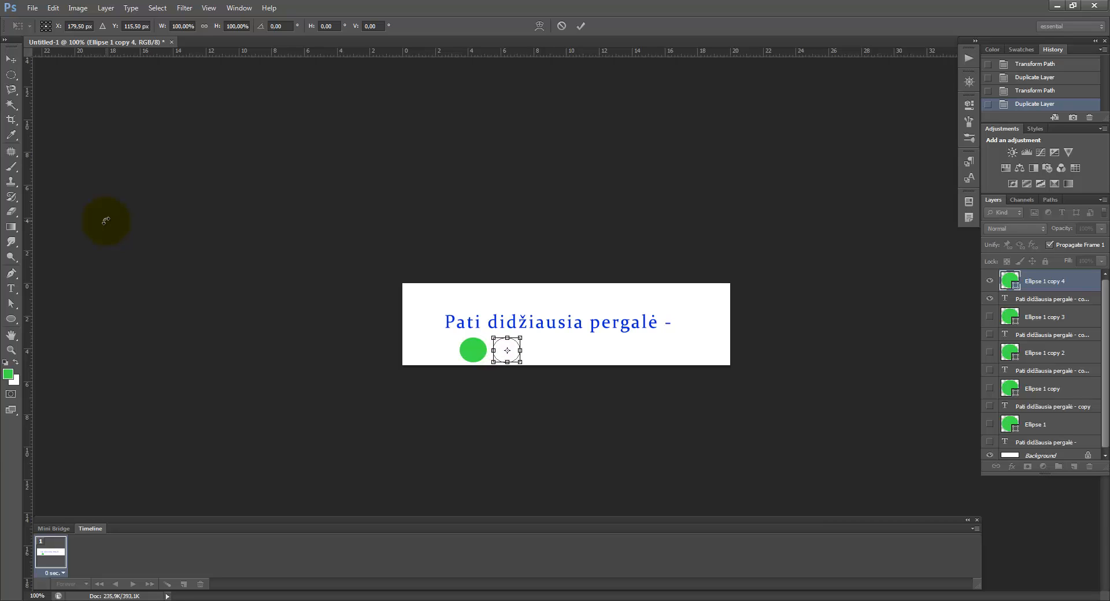
key("Right")
key("Right")
key("Right")
key("Right")
key("Right")
key("Right")
key("Right")
key("Right")
key("Right")
key("Right")
key("Right")
key("Right")
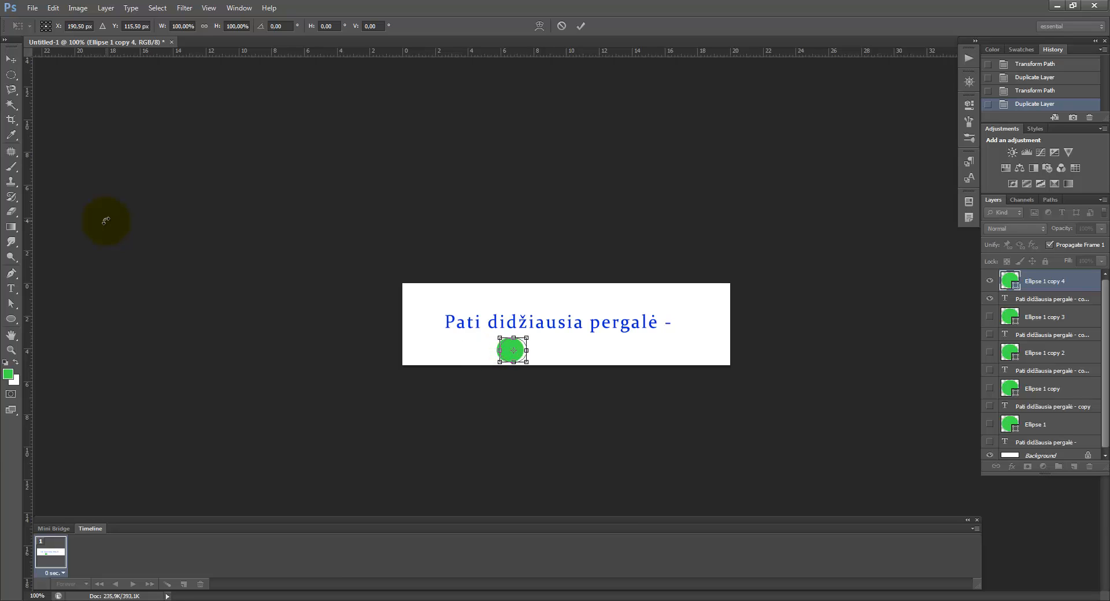
key("Right")
key("Right")
key("Right")
key("Right")
key("Right")
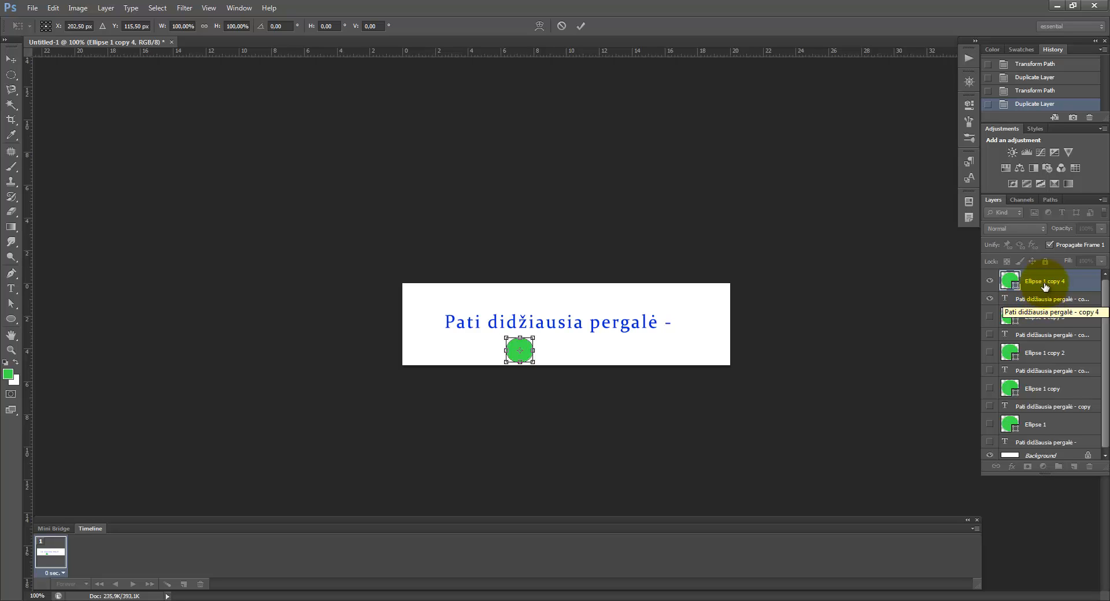
left_click(581, 25)
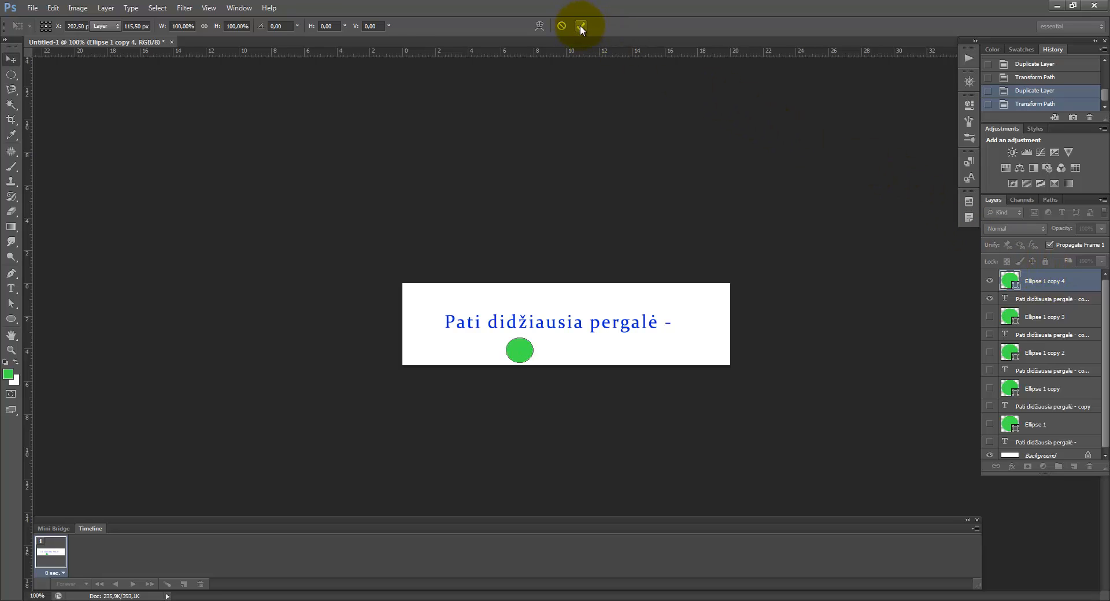
- Duplicate Ellipse 1 copy 4 together with its text layer and hide the source pair
left_click(1046, 296, "ctrl")
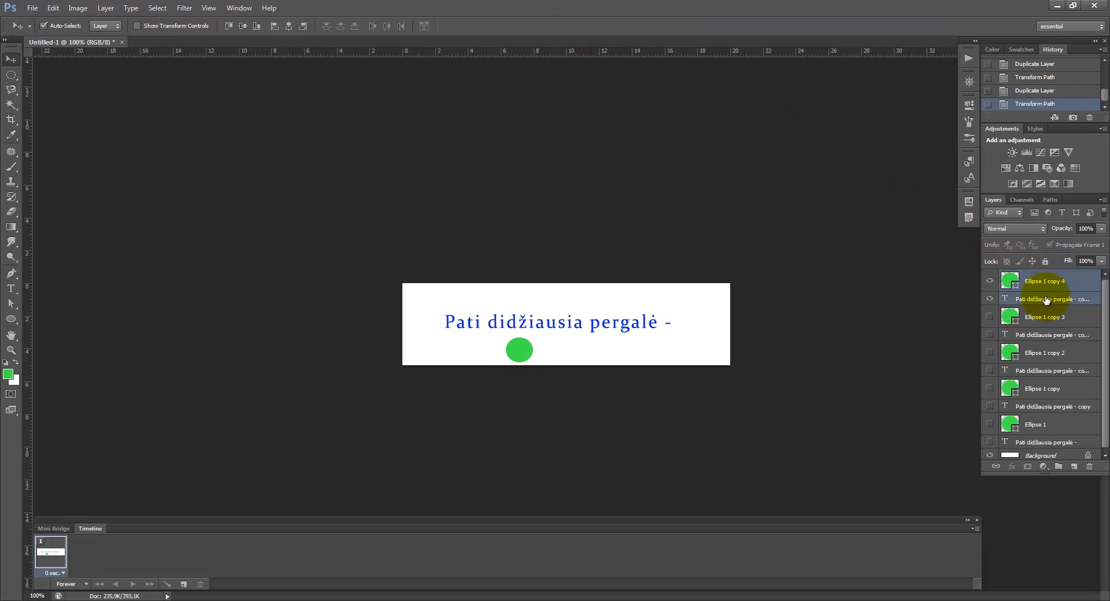
left_click_drag(1058, 294, 1075, 468)
left_click(991, 318)
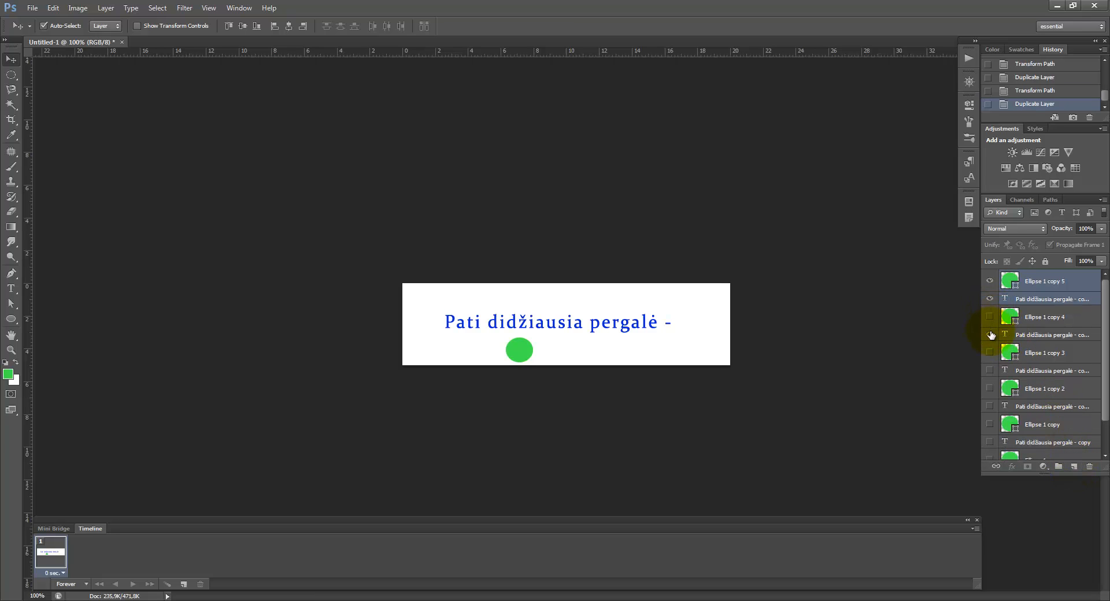
left_click(990, 335)
- Replace the wording of the topmost text layer with "nugalėti save." and move it rightward to the banner's horizontal centre
left_click(1028, 300)
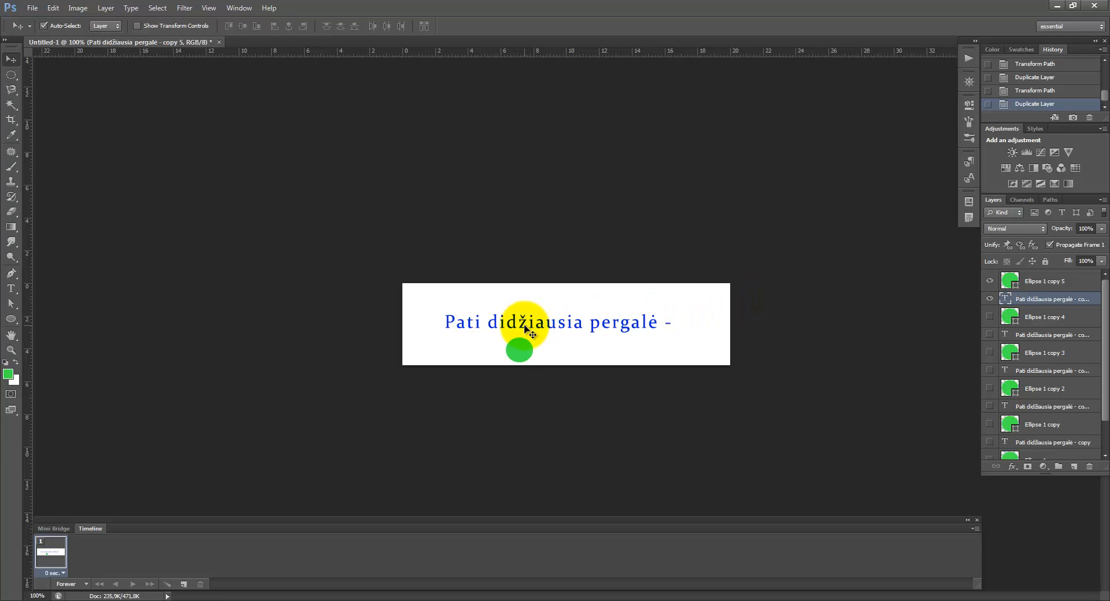
double_click(1005, 302)
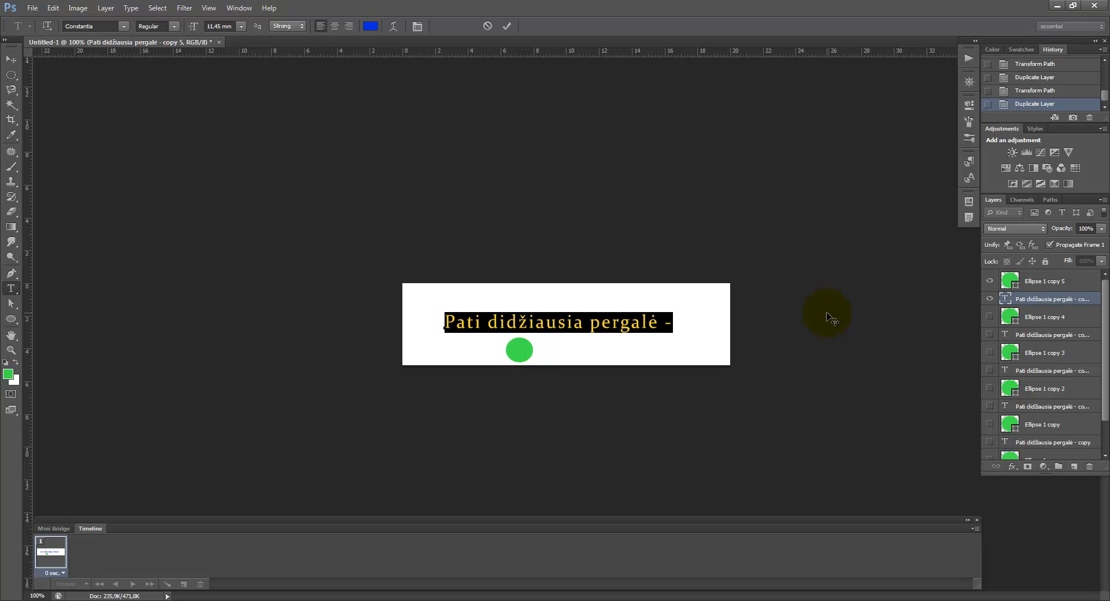
type("nu")
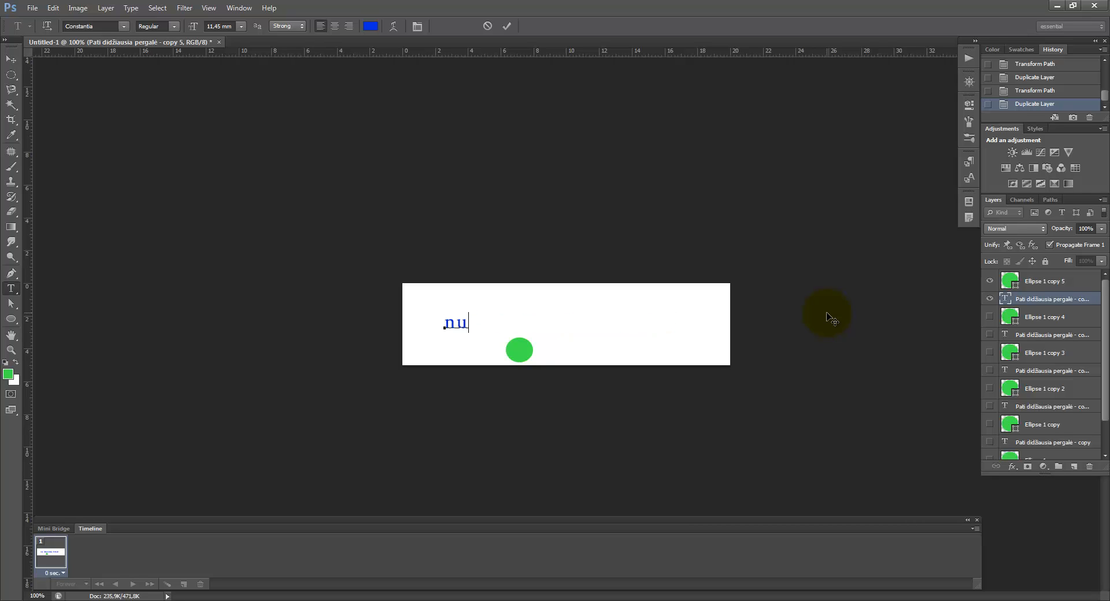
type("galėti save.")
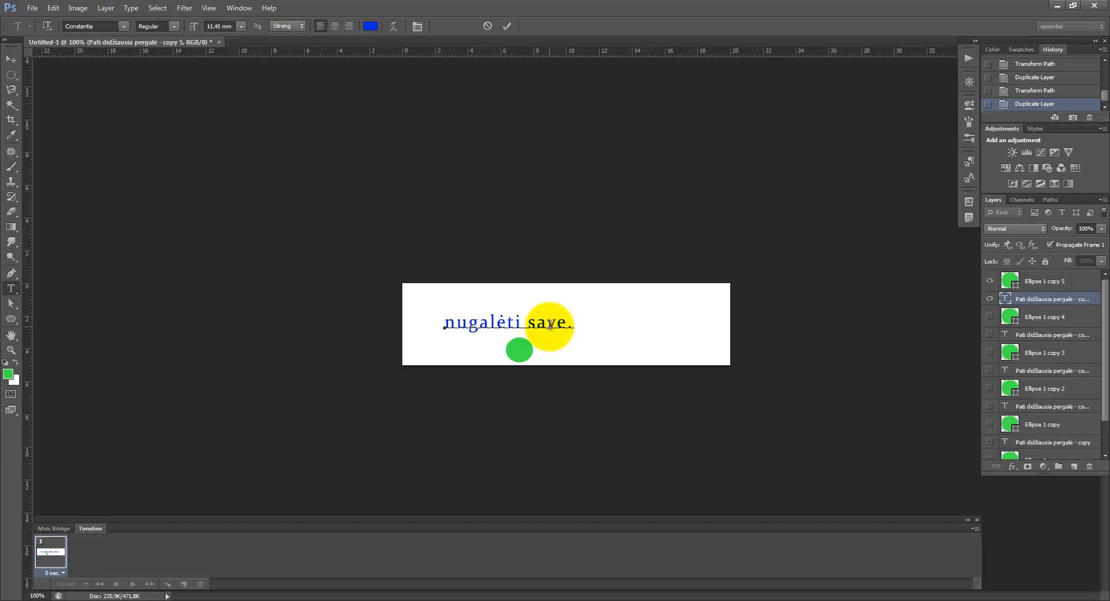
left_click(506, 27)
key("v")
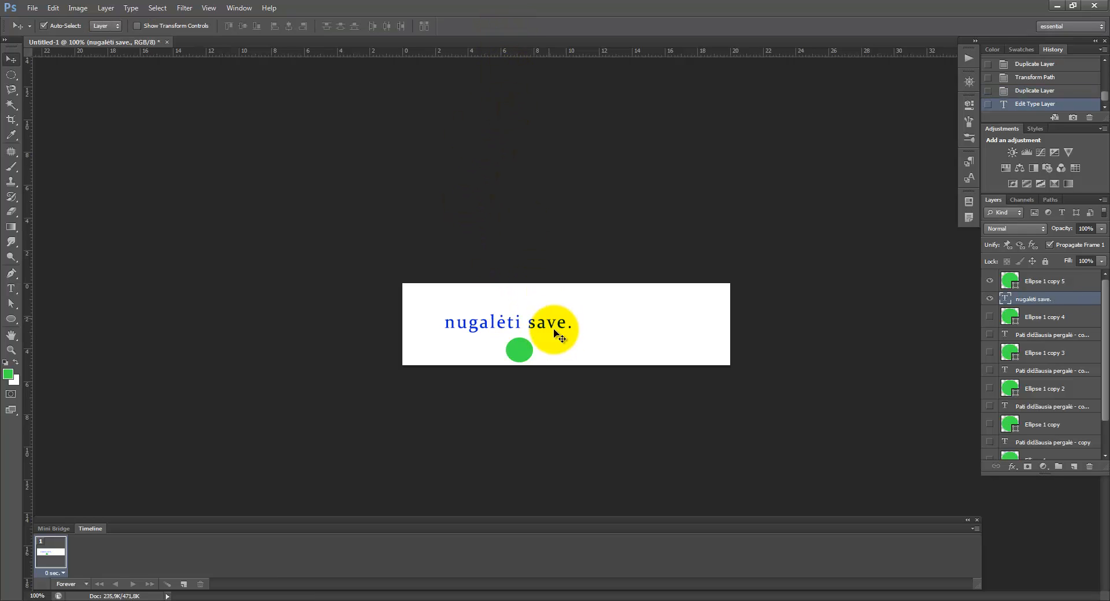
left_click_drag(555, 329, 607, 324)
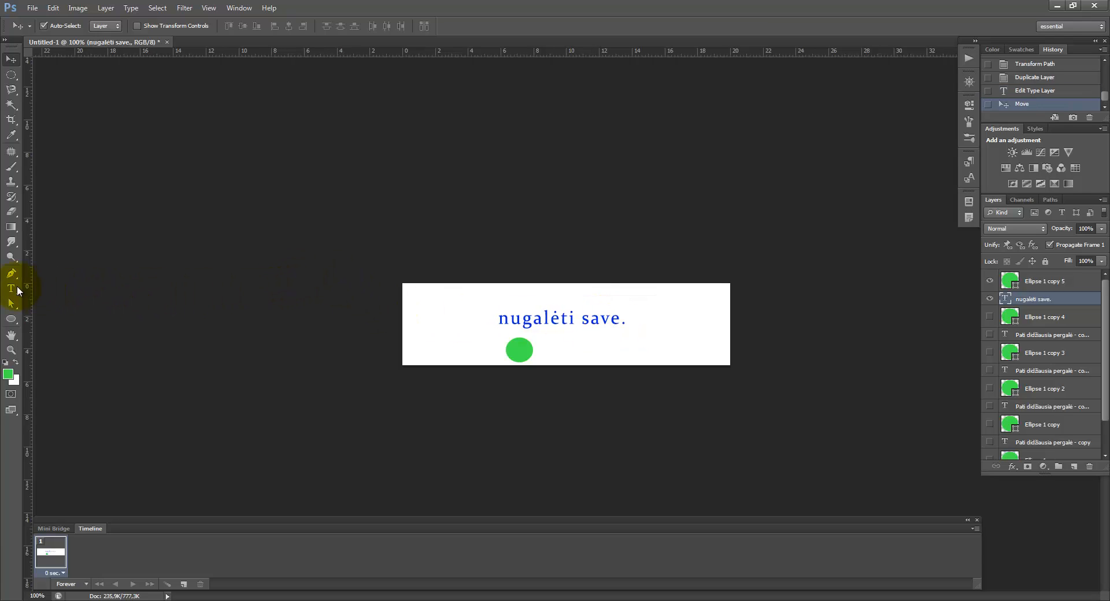
- Add a 5 mm text layer reading "Platonas" and place it just below the end of the "nugalėti save." line
left_click(11, 288)
left_click(609, 339)
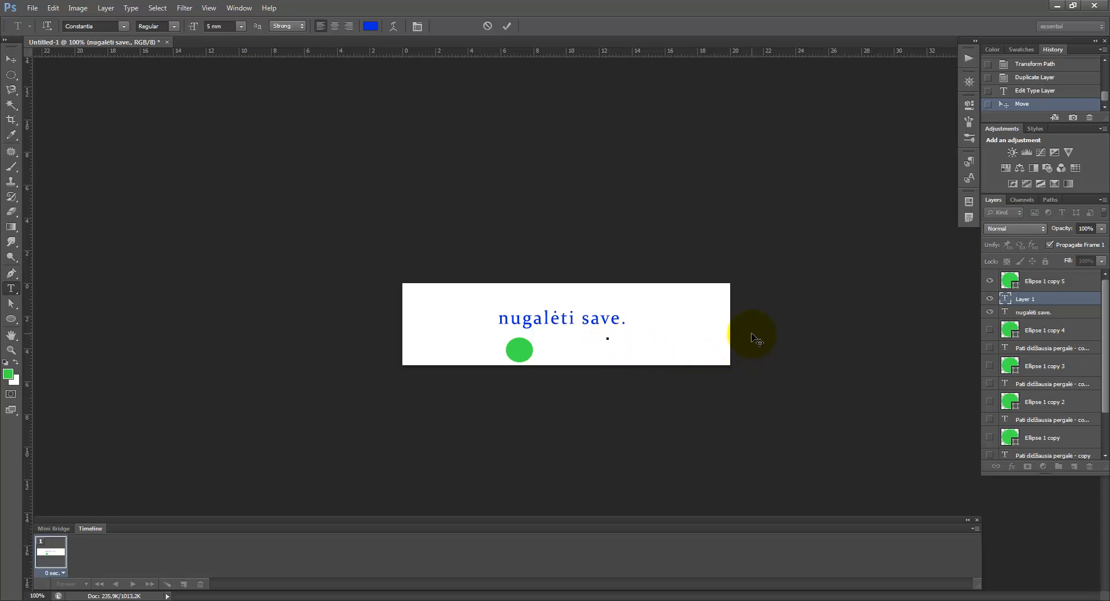
type("P1")
key("BackSpace")
type("as")
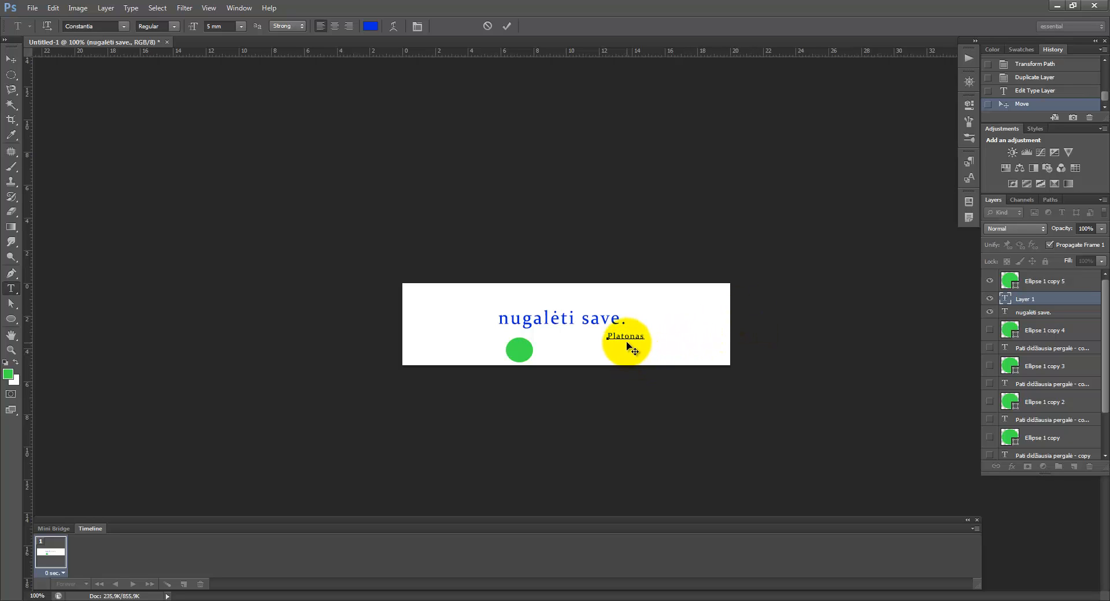
left_click(506, 26)
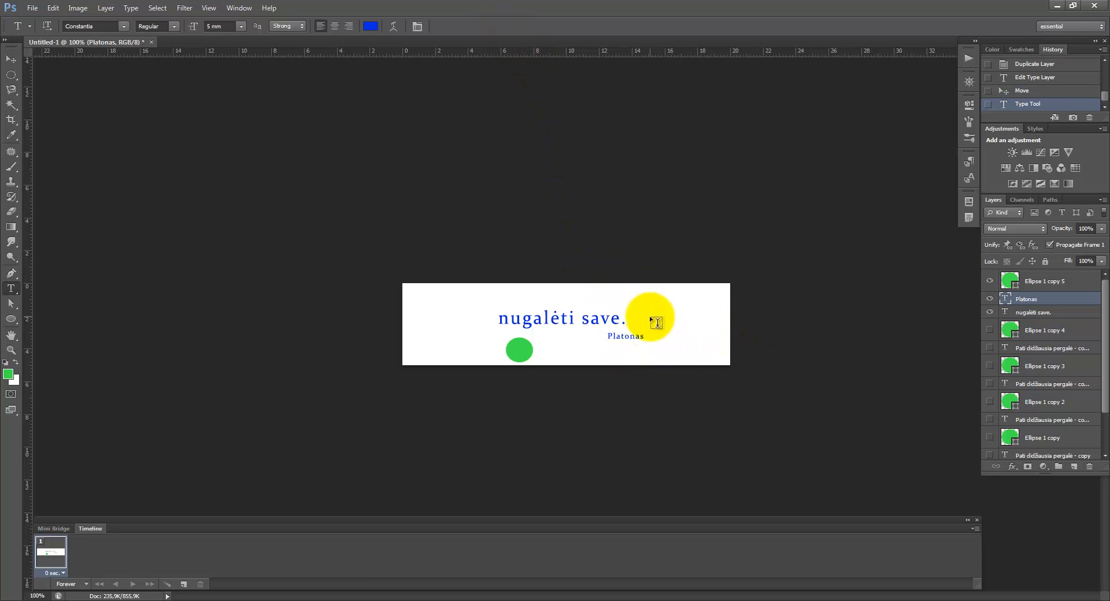
left_click(11, 59)
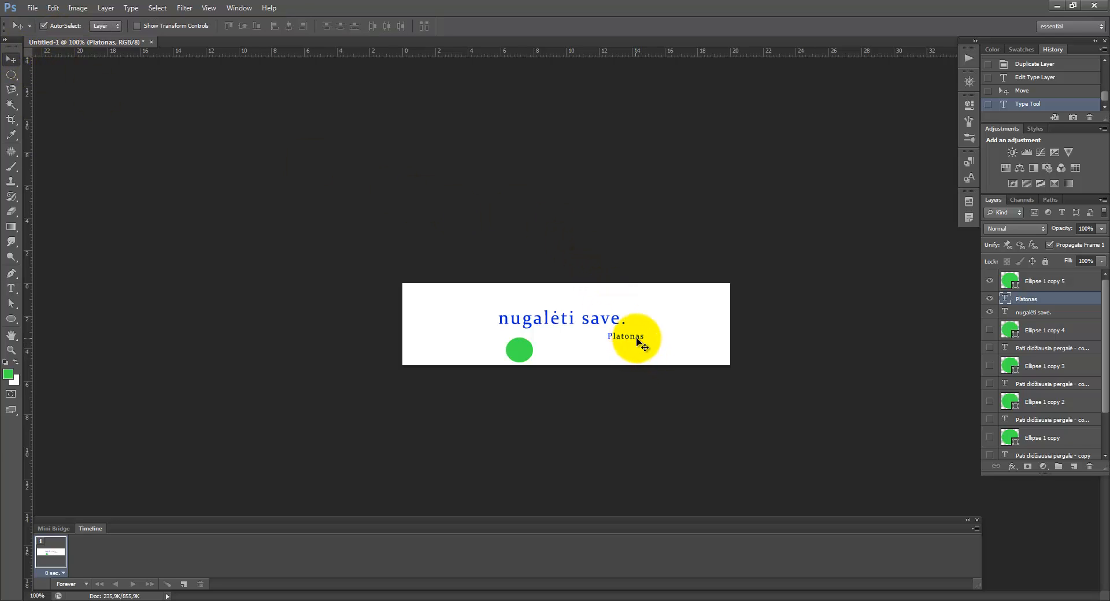
left_click_drag(637, 341, 656, 343)
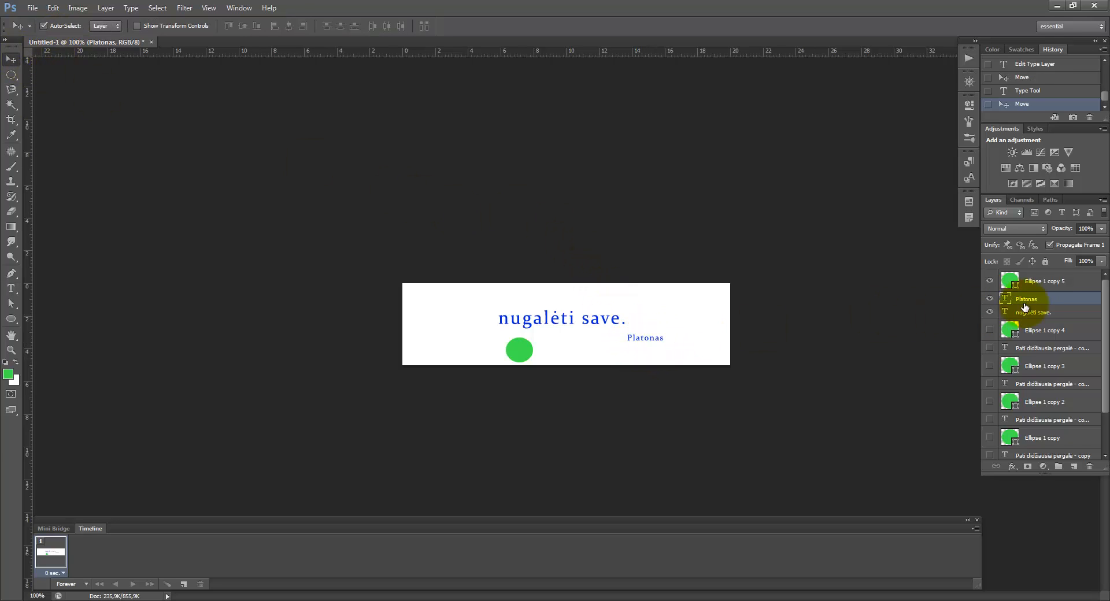
- Move the Ellipse 1 copy 5 layer horizontally to X 248.50 px with Free Transform and apply it
left_click(1038, 282)
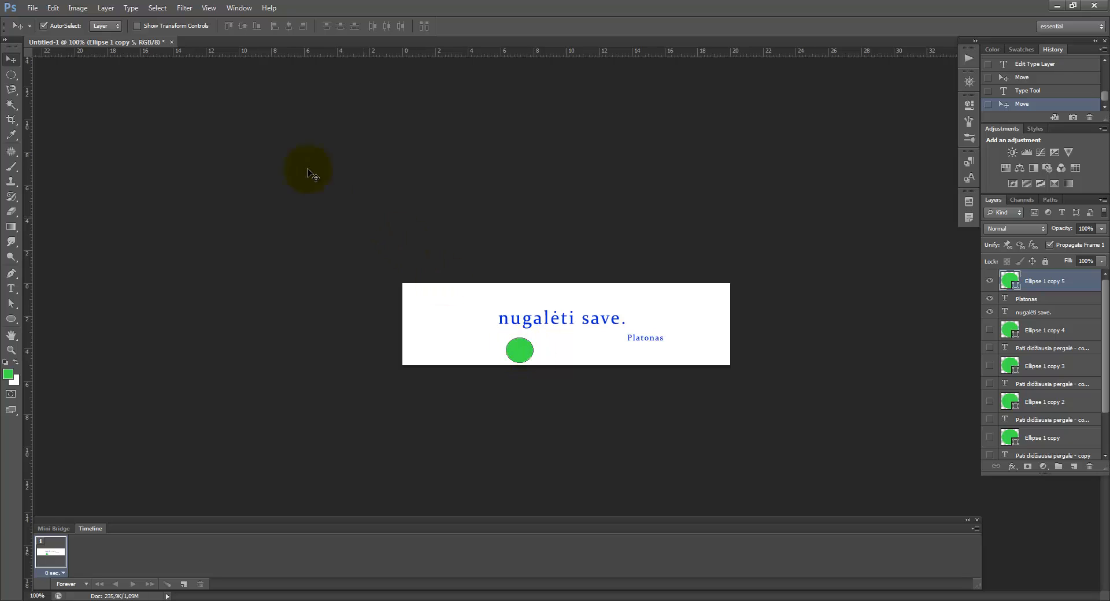
left_click(53, 8)
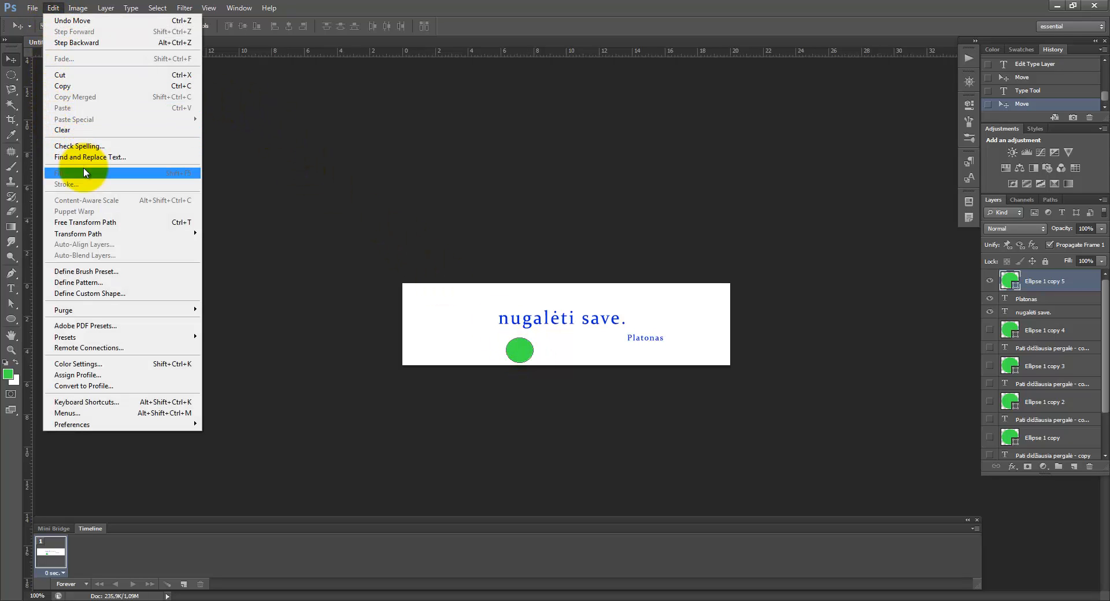
left_click(106, 225)
key("Right")
key("Right")
key("Right")
key("Right")
key("Right")
key("Right")
key("Right")
key("Right")
key("Right")
key("Right")
key("Right")
key("Right")
key("Right")
key("Right")
key("Right")
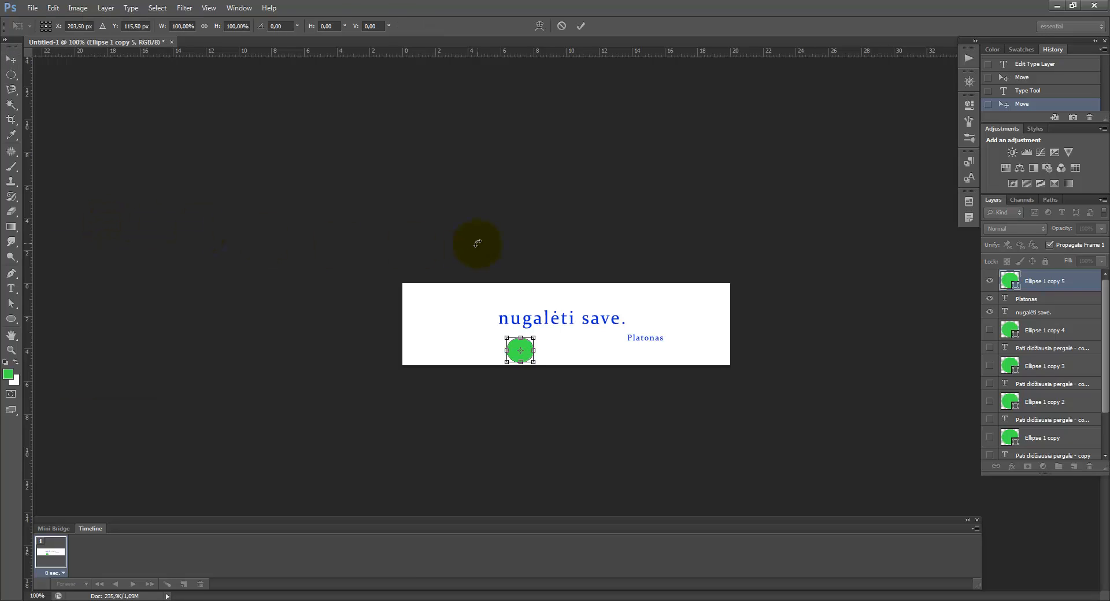
key("Right")
key("Right")
key("Right")
key("Right")
key("Right")
key("Right")
key("Right")
key("Right")
key("Right")
key("Right")
key("Right")
key("Right")
key("Right")
key("Right")
key("Right")
key("Right")
key("Right")
key("Right")
key("Right")
key("Right")
key("Right")
key("Right")
key("Right")
key("Right")
key("Right")
key("Right")
key("Right")
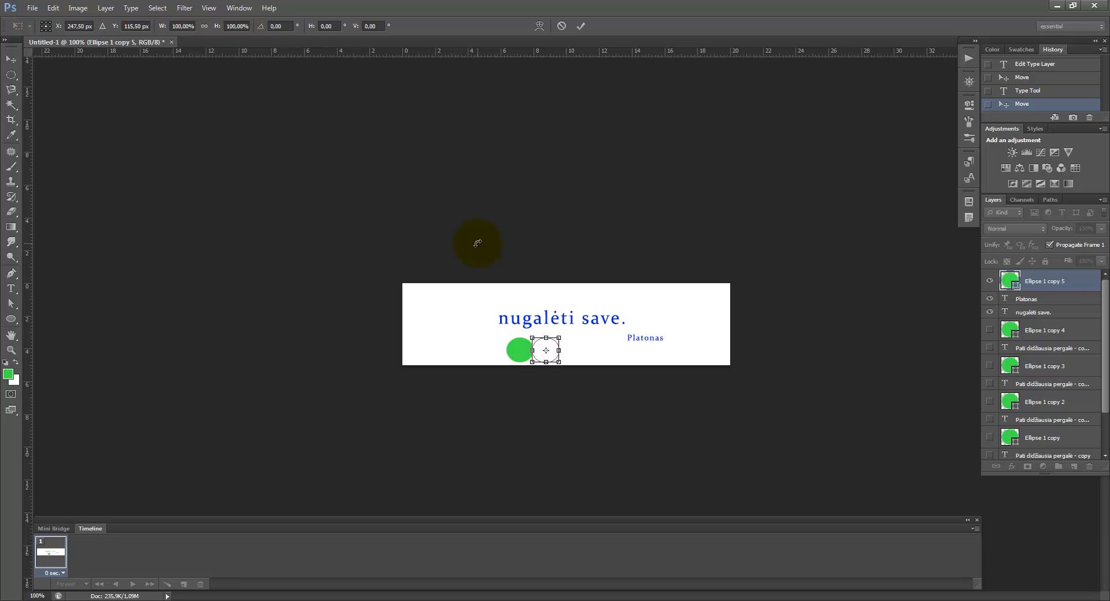
left_click(581, 27)
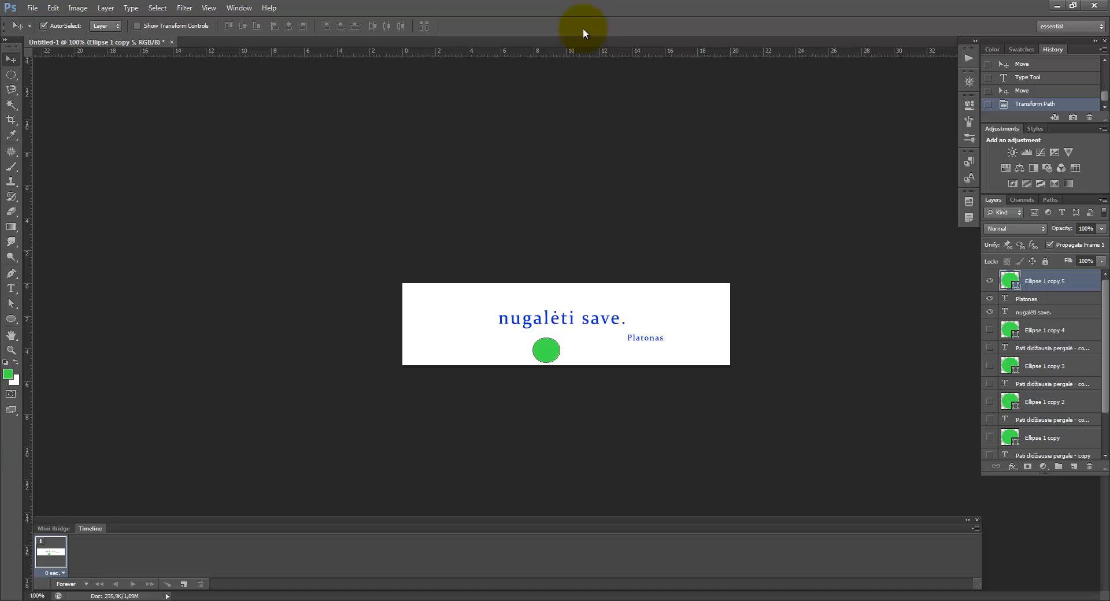
- Duplicate Ellipse 1 copy 5 together with the Platonas and "nugalėti save." text layers, and hide the three source layers
left_click(1055, 302)
left_click(1051, 283)
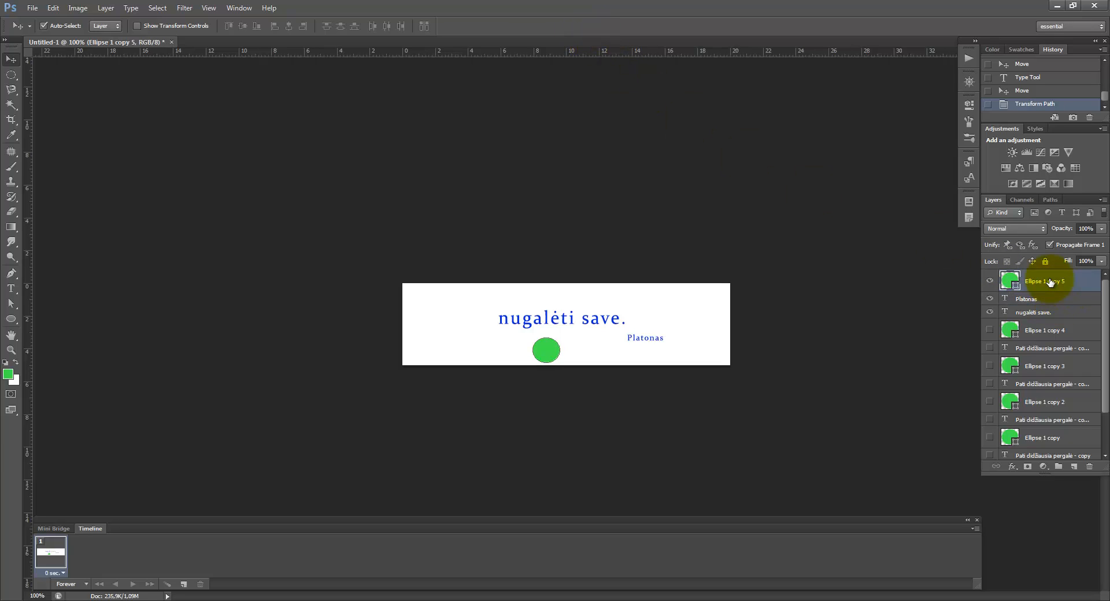
left_click(1051, 300, "shift")
left_click(1050, 312, "shift")
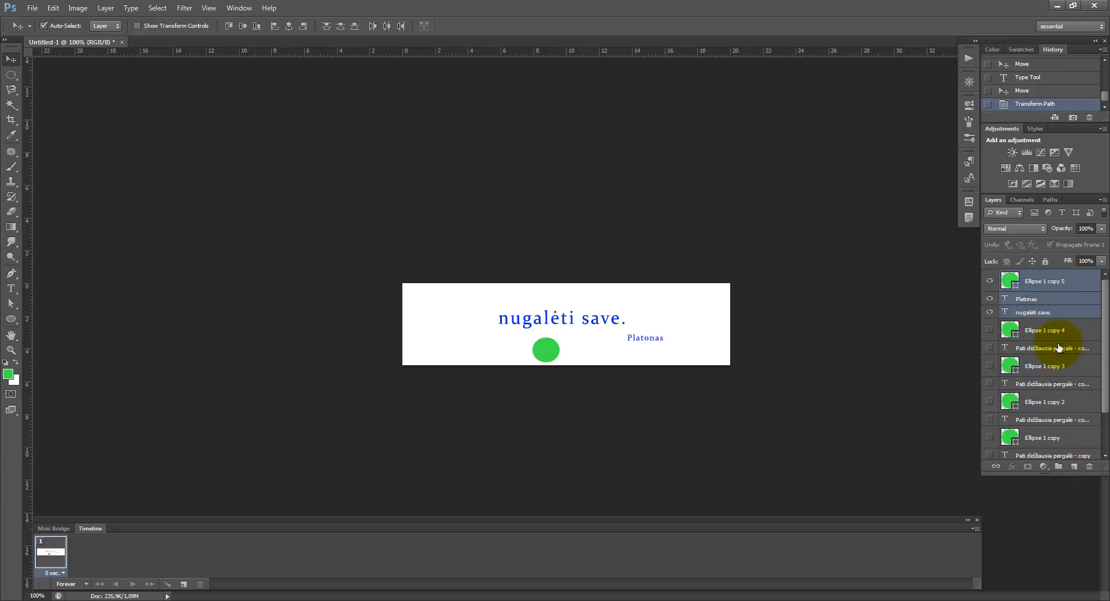
left_click_drag(1053, 280, 1074, 466)
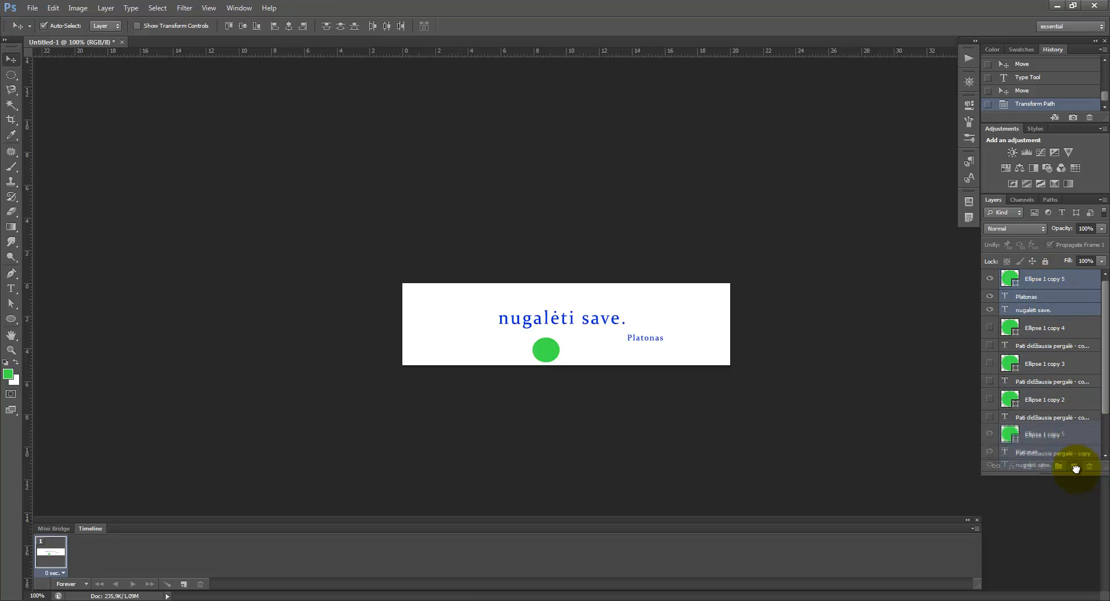
left_click_drag(989, 365, 992, 340)
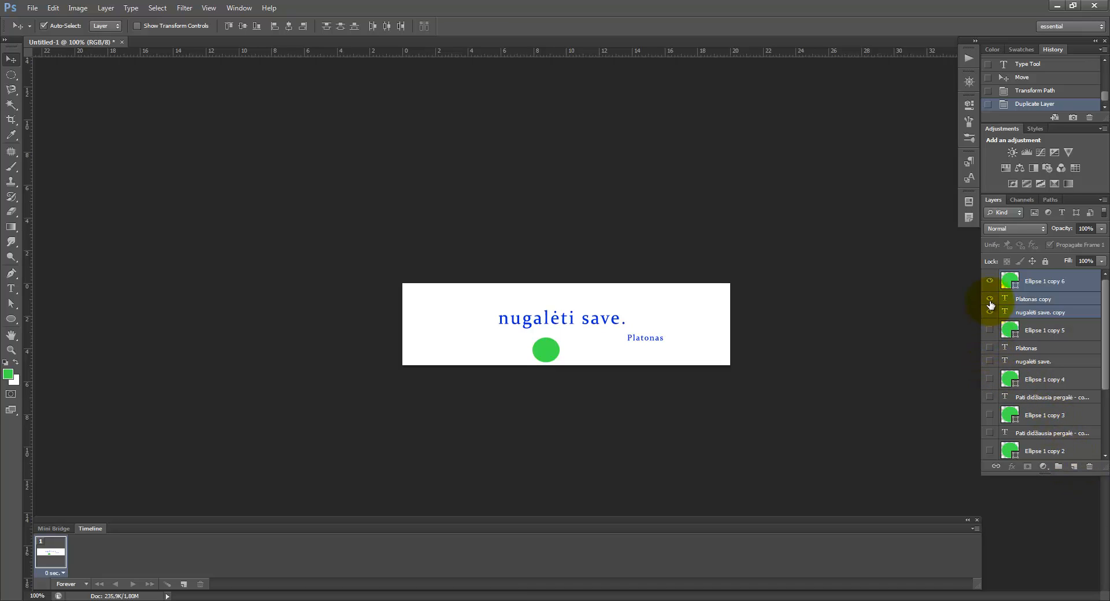
- Move the Ellipse 1 copy 6 layer horizontally to X 304.50 px with Free Transform and apply it
left_click(1027, 285)
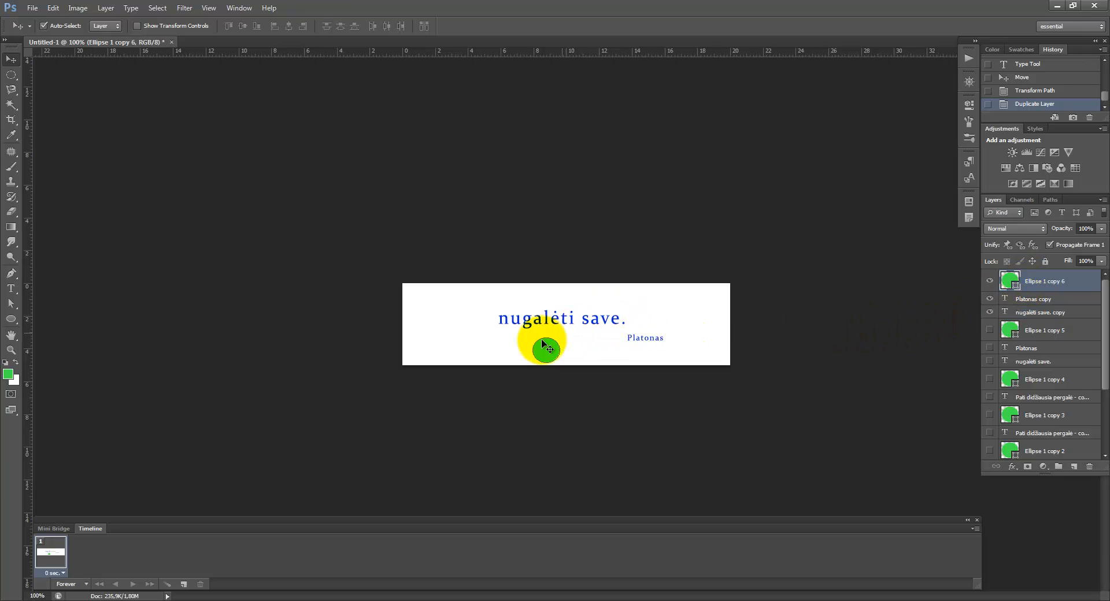
left_click(52, 7)
left_click(124, 218)
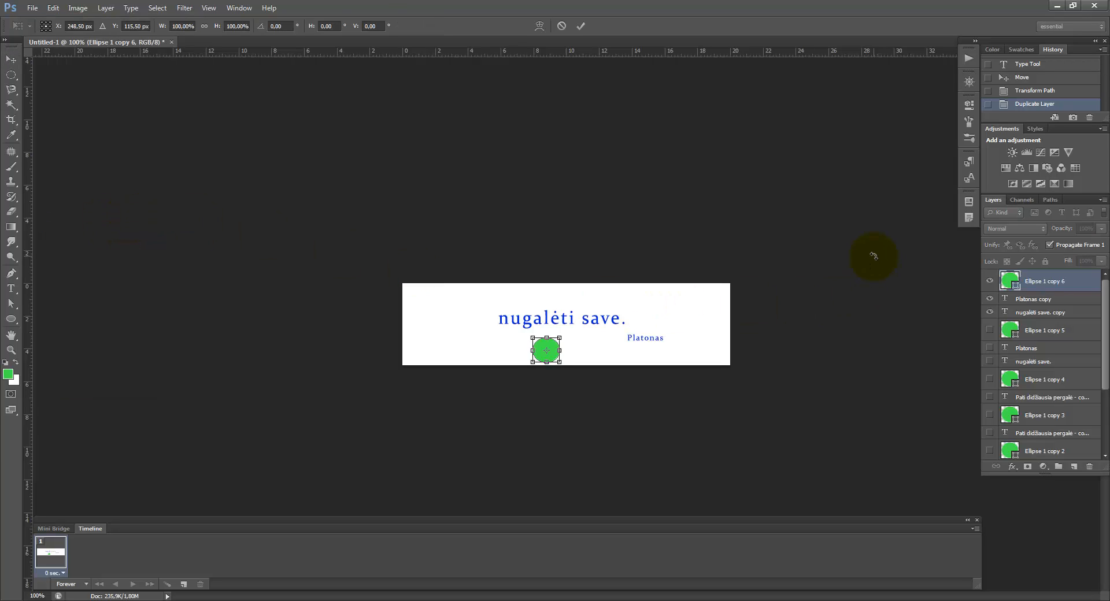
key("Right")
key("Right")
key("Right")
key("Right")
key("Right")
key("Right")
key("Right")
key("Right")
key("Right")
key("Right")
key("Right")
key("Right")
key("Right")
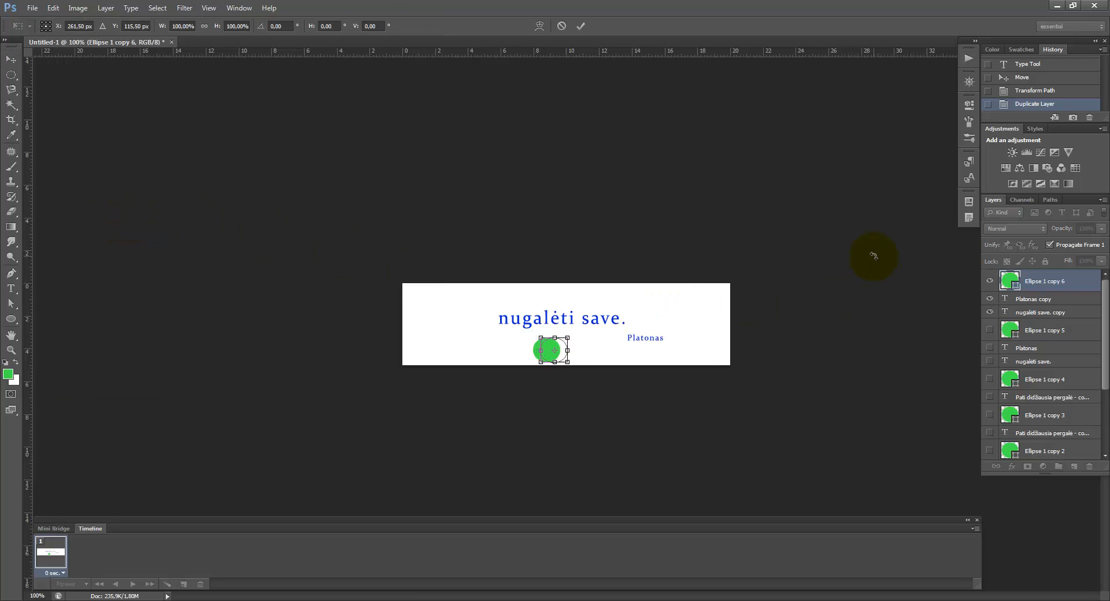
key("Right")
key("Right")
key("Right")
key("Right")
key("Right")
key("Right")
key("Right")
key("Right")
key("Right")
key("Right")
key("Right")
key("Right")
key("Right")
key("Right")
key("Right")
key("Right")
key("Right")
key("Right")
key("Right")
key("Right")
key("Right")
key("Right")
key("Right")
key("Right")
key("Right")
key("Right")
key("Right")
key("Right")
key("Right")
key("Right")
key("Right")
key("Right")
key("Right")
key("Right")
key("Right")
key("Right")
key("Right")
key("Right")
key("Right")
key("Right")
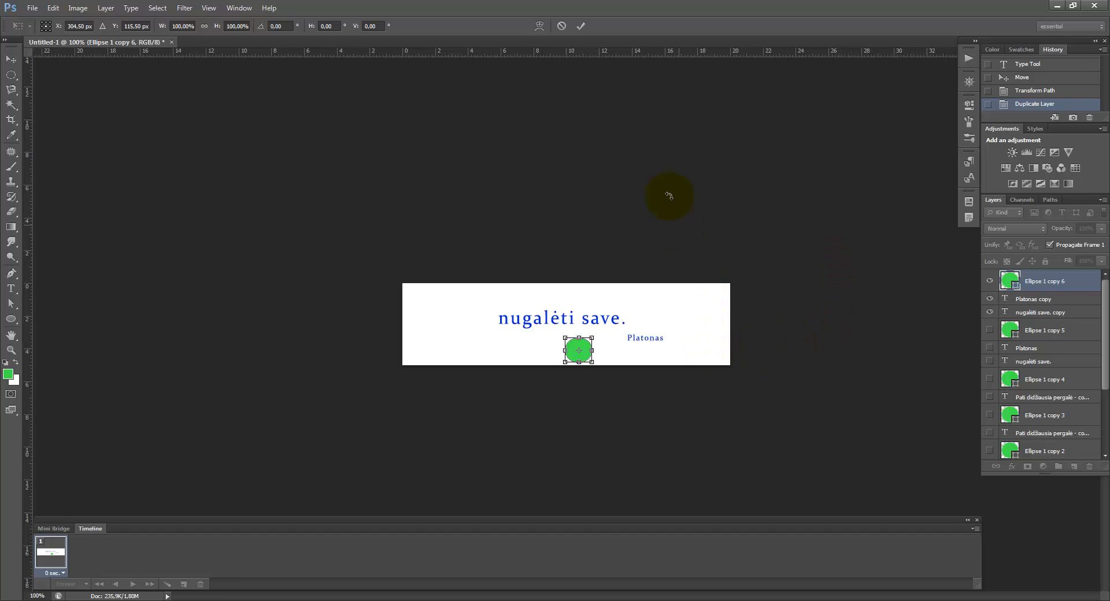
left_click(581, 26)
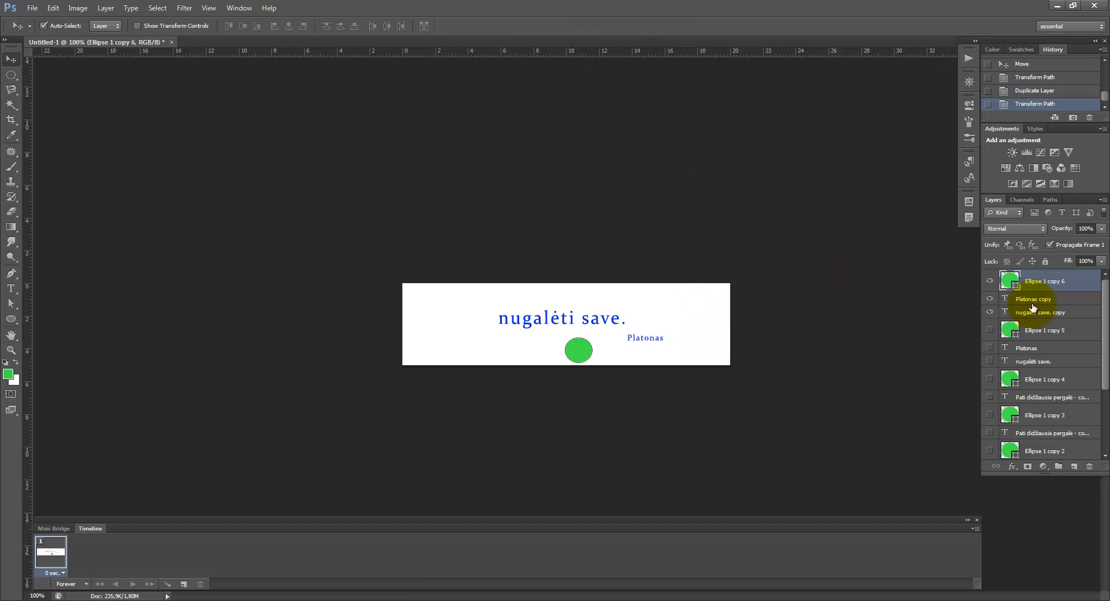
- Show the original Ellipse 1 and the "Pati didžiausia pergalė -" text layer beneath it, and merge the two into one layer
left_click_drag(1105, 338, 1108, 433)
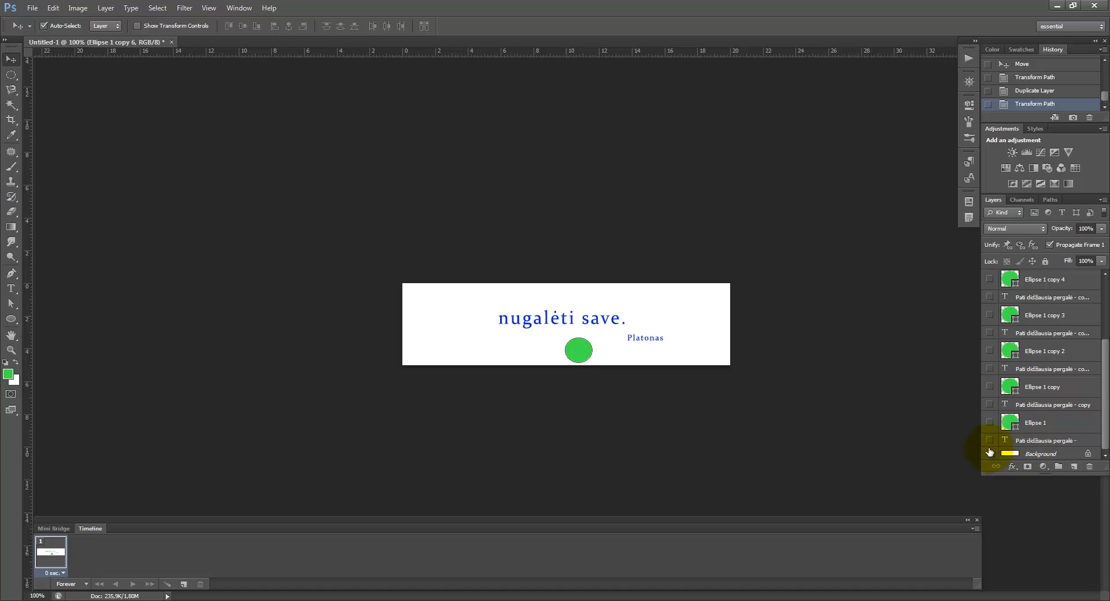
left_click(1031, 427)
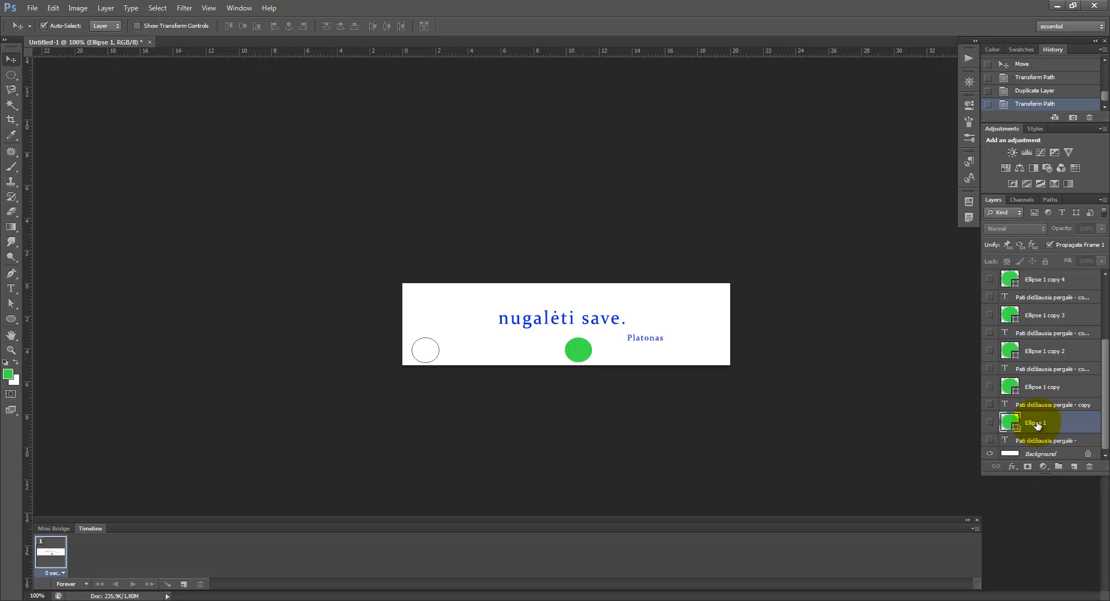
left_click(1039, 444, "ctrl")
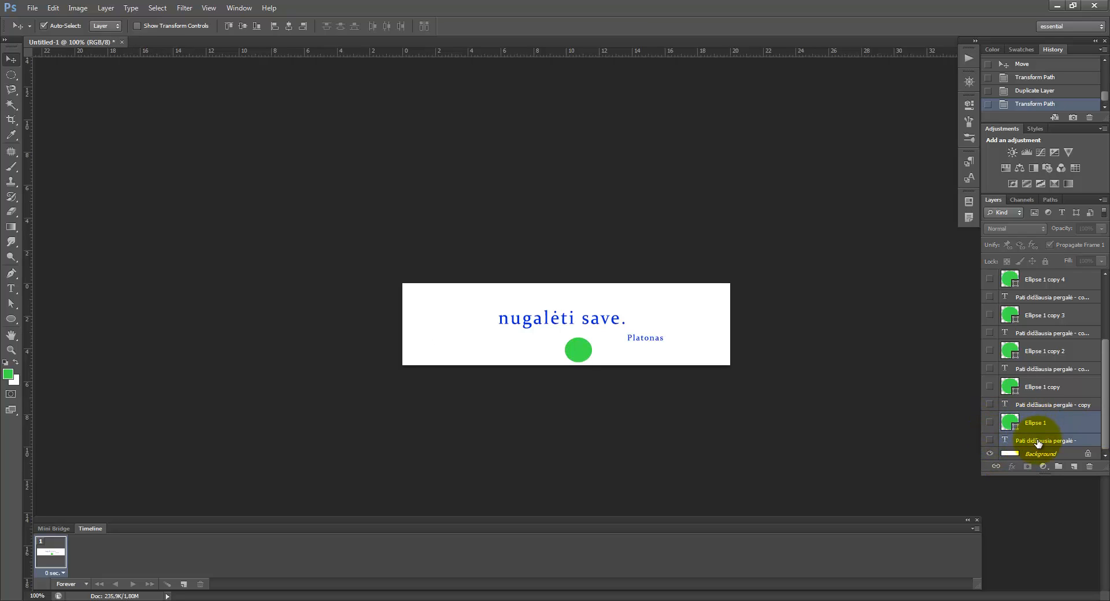
left_click(990, 425)
left_click(990, 441)
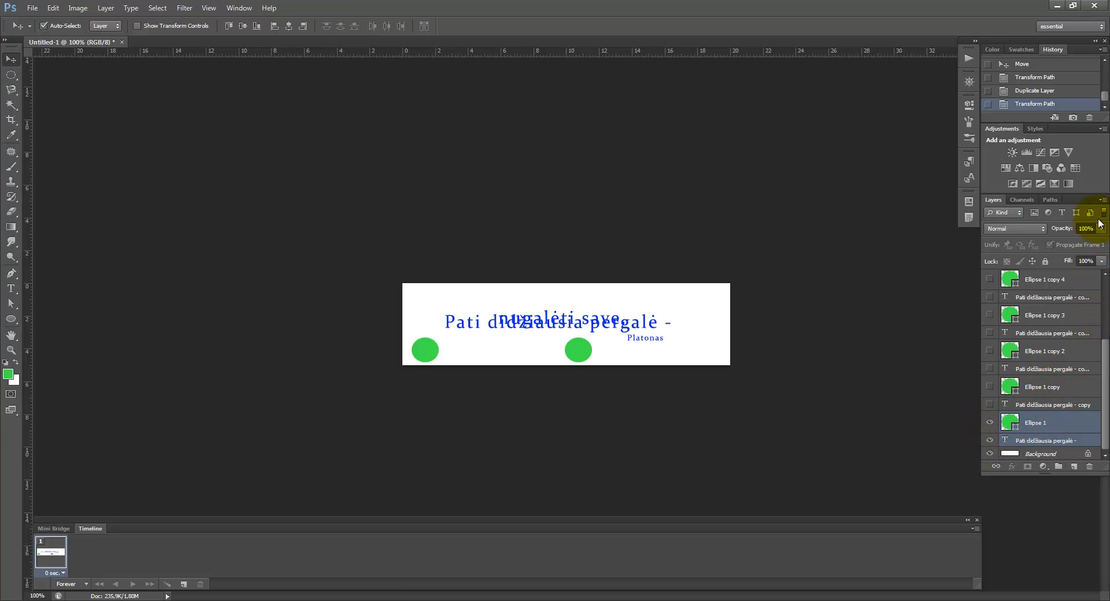
left_click(1103, 199)
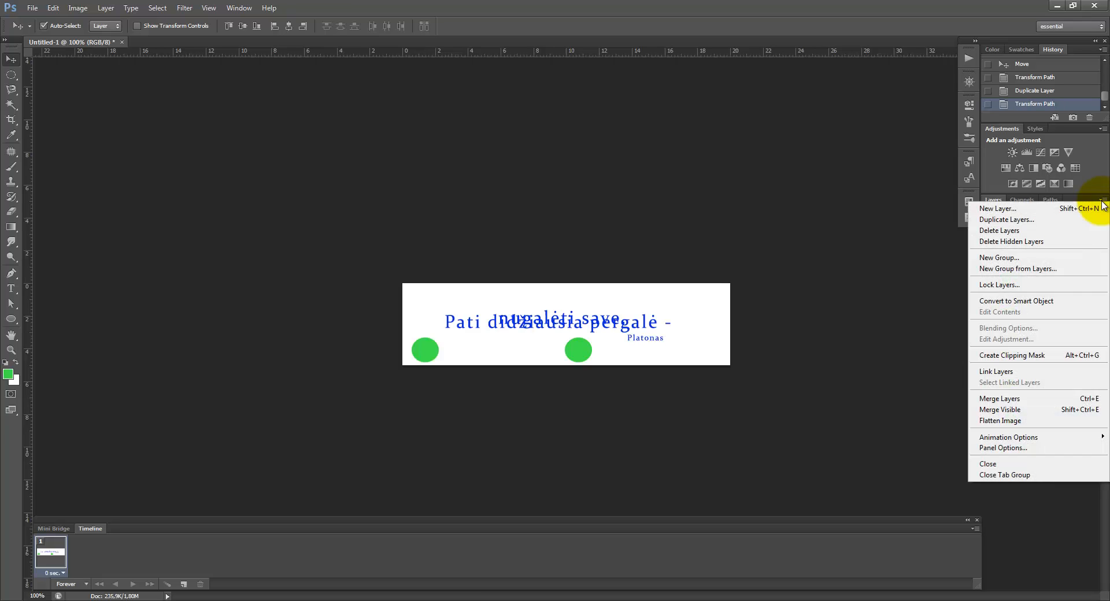
left_click(1016, 399)
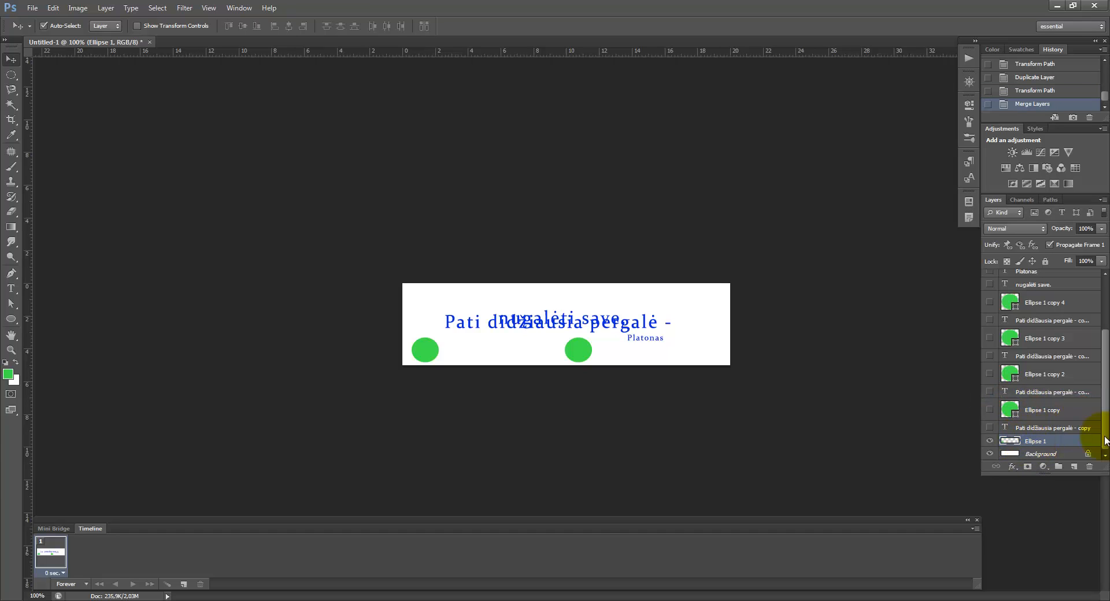
- Hide the merged Ellipse 1 layer, then show Ellipse 1 copy with its "Pati didžiausia pergalė - copy" text layer and merge them
left_click(1046, 411)
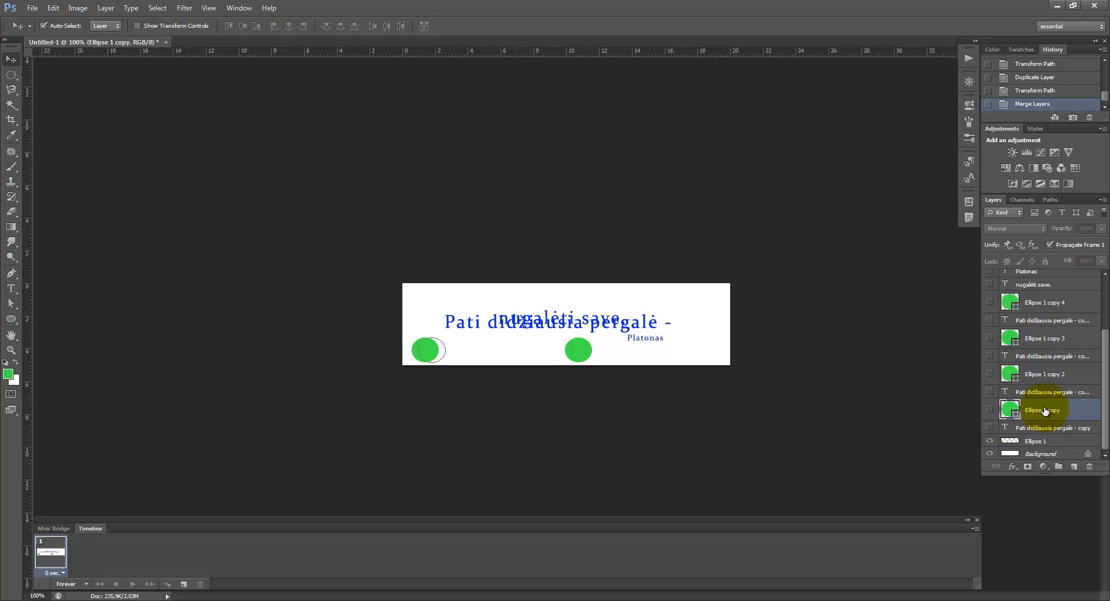
left_click(990, 441)
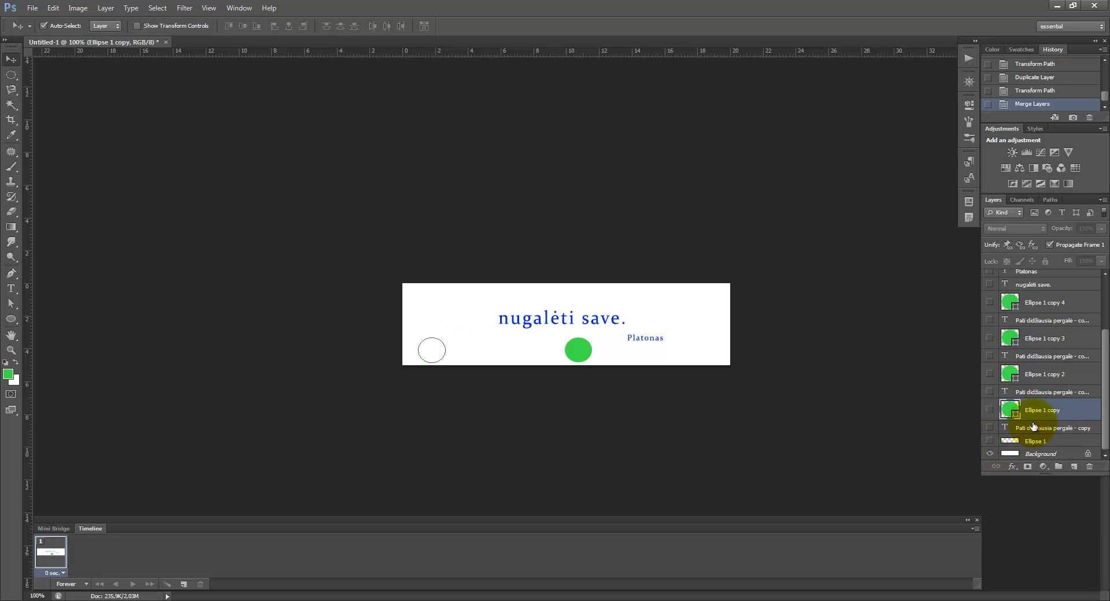
left_click(1035, 428, "shift")
left_click(990, 410)
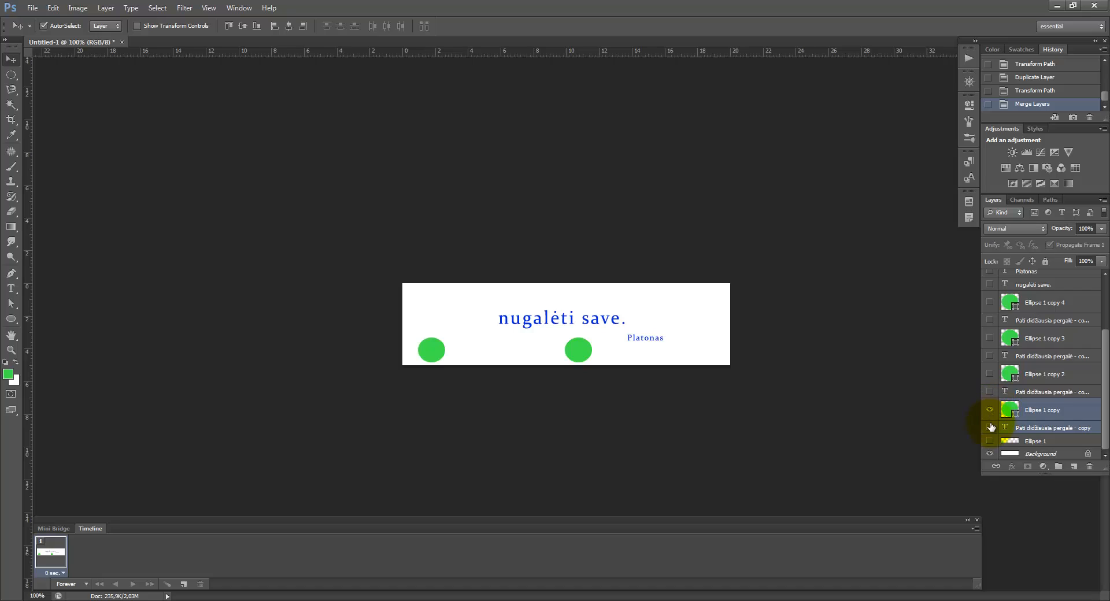
left_click(991, 427)
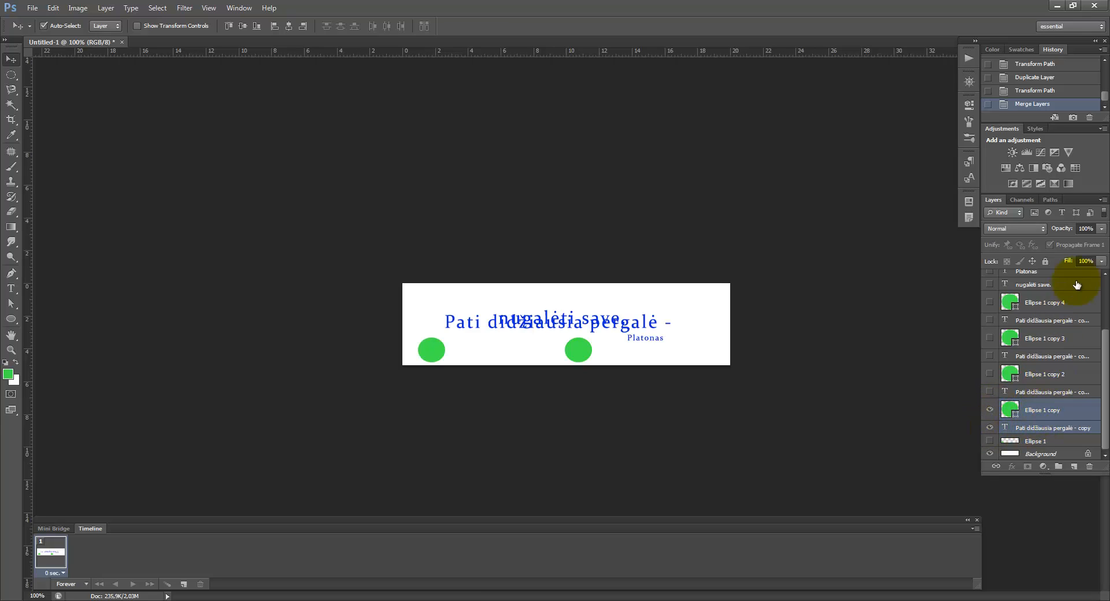
left_click(1103, 200)
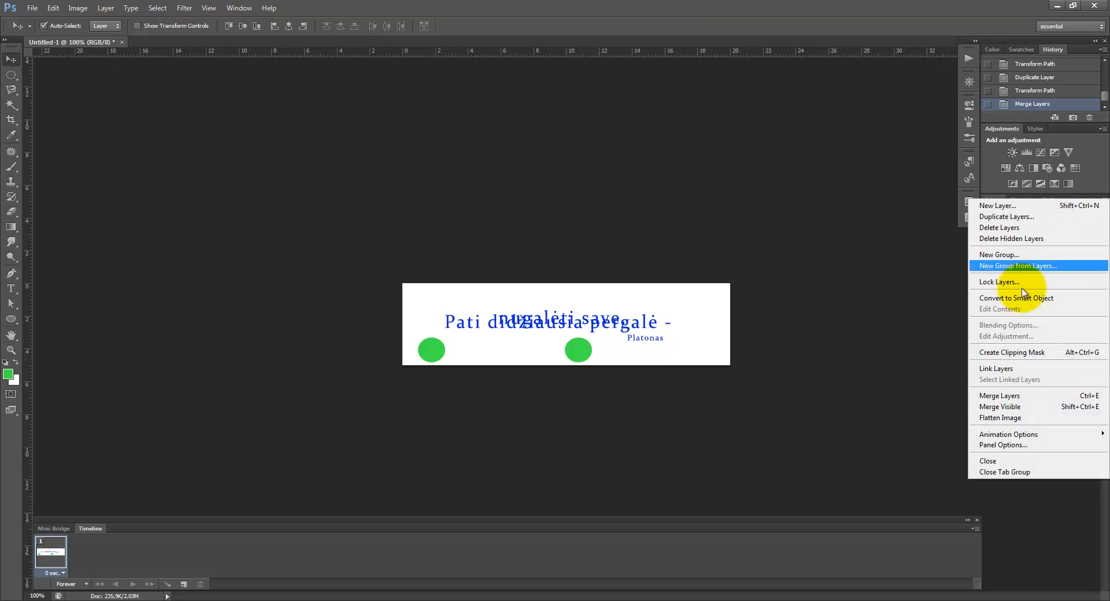
left_click(1014, 399)
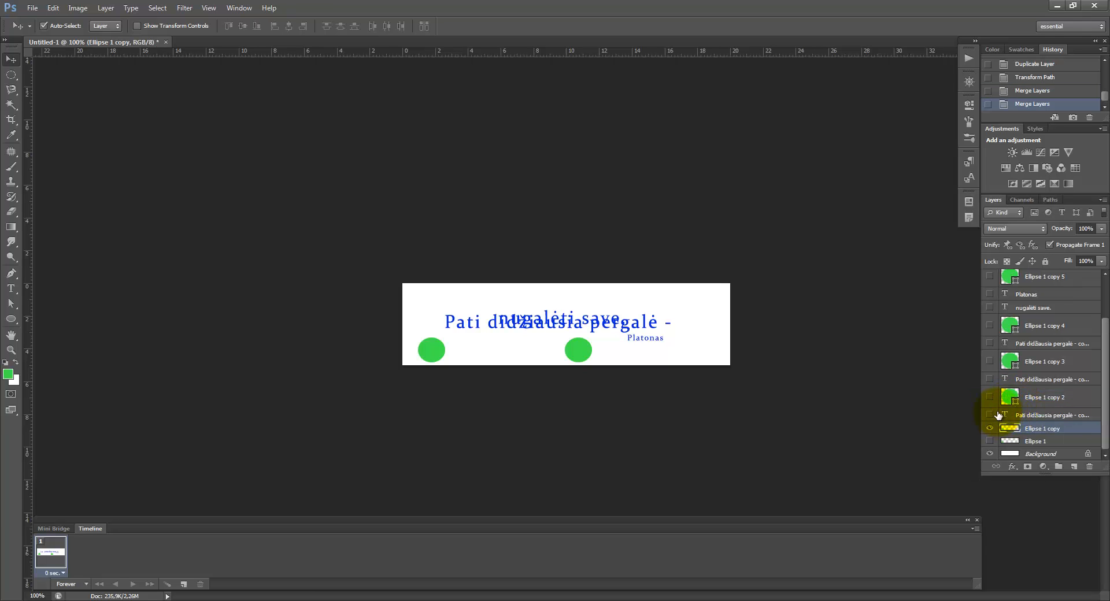
- Show Ellipse 1 copy 2 and the text layer directly beneath it, and merge the pair into one layer
left_click(990, 398)
left_click(991, 415)
left_click(1040, 401)
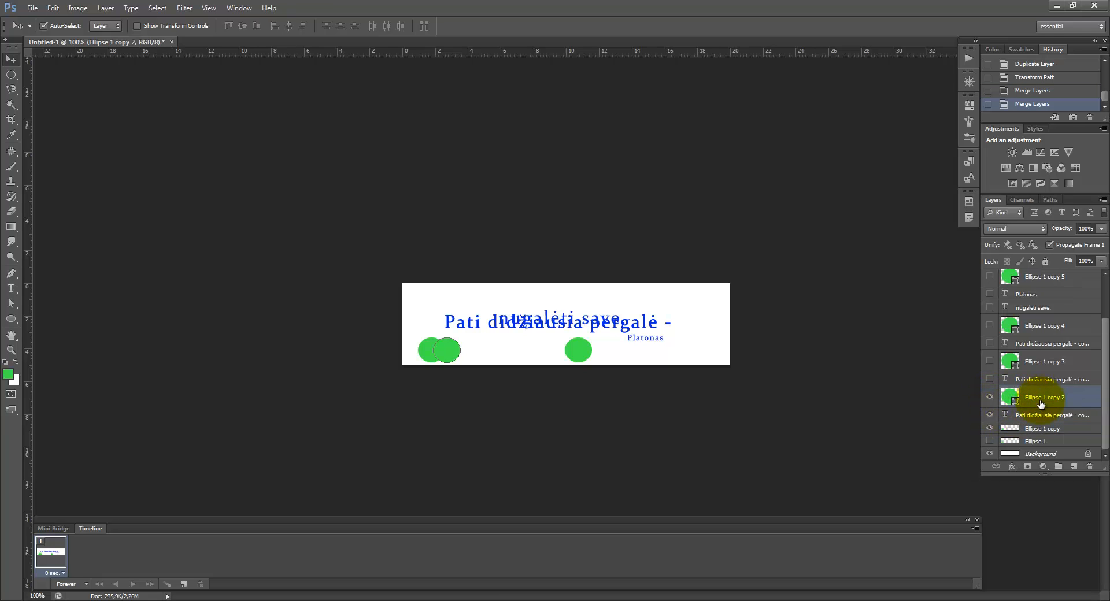
left_click(1041, 414, "shift")
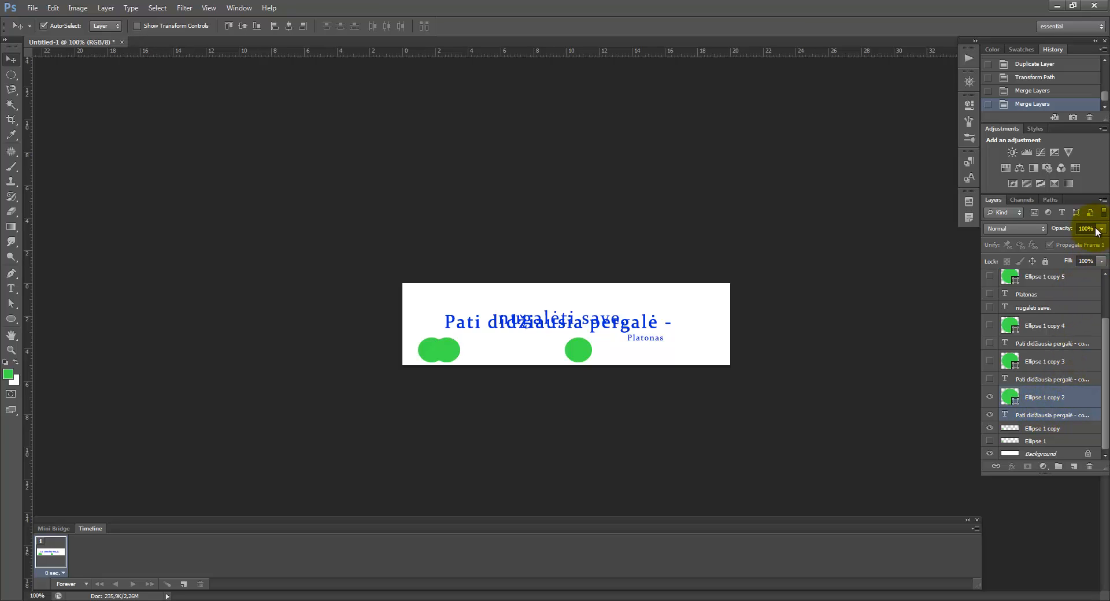
left_click(1099, 202)
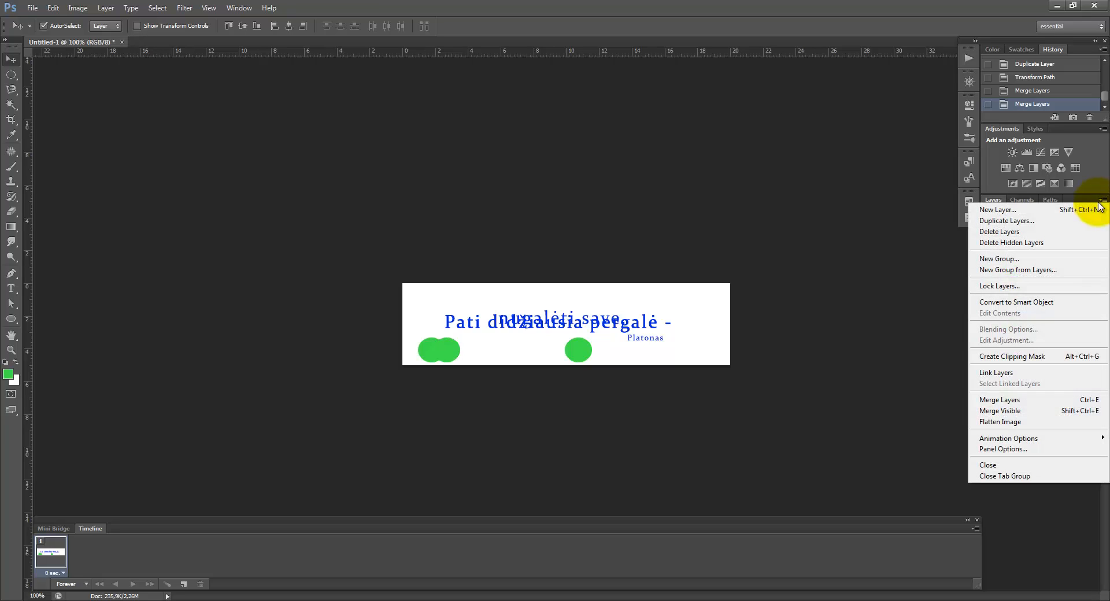
left_click(1016, 401)
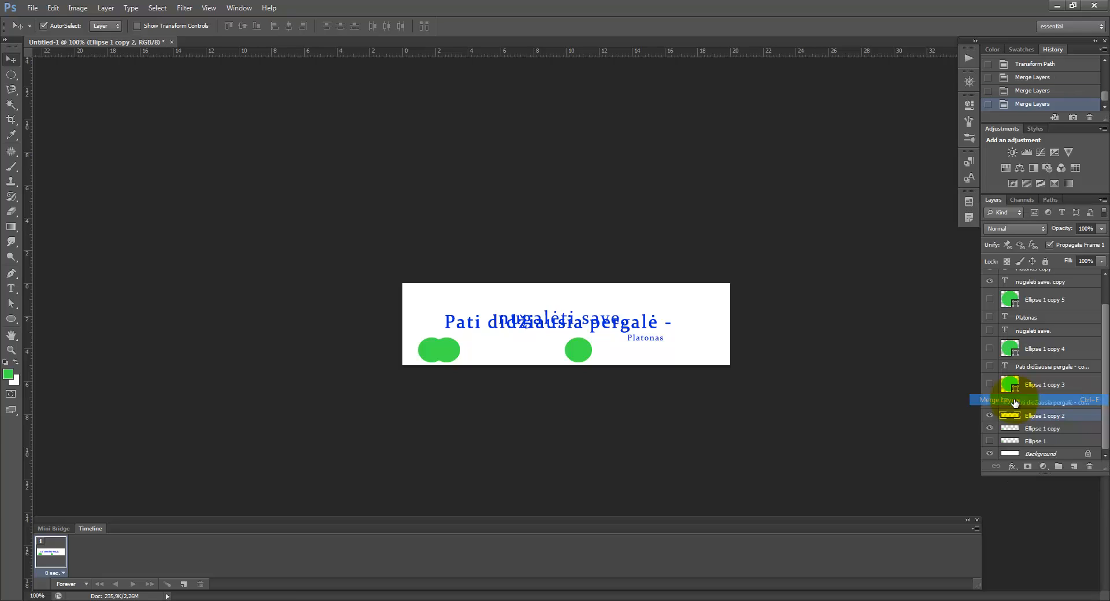
- Show Ellipse 1 copy 3 and its accompanying quote text layer, and merge both into a single layer
left_click(1029, 382)
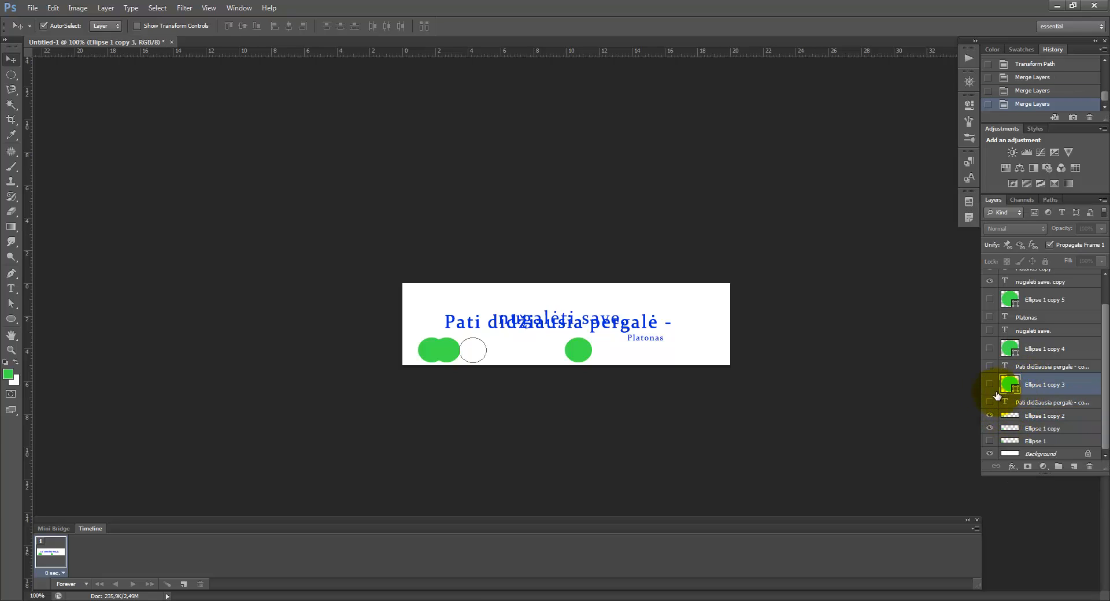
left_click_drag(991, 385, 991, 402)
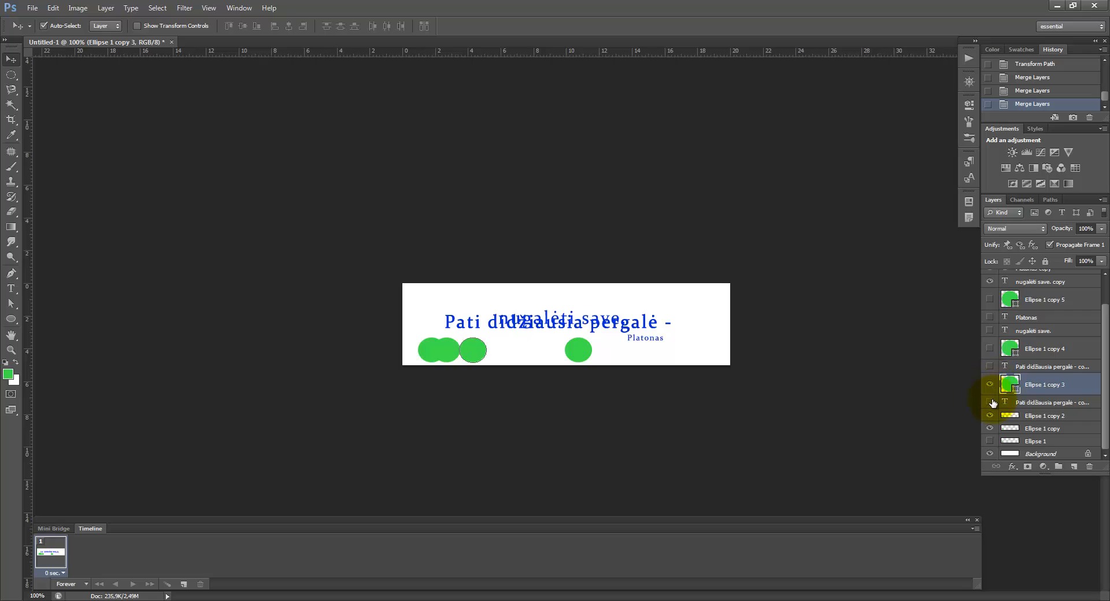
left_click(1036, 404, "shift")
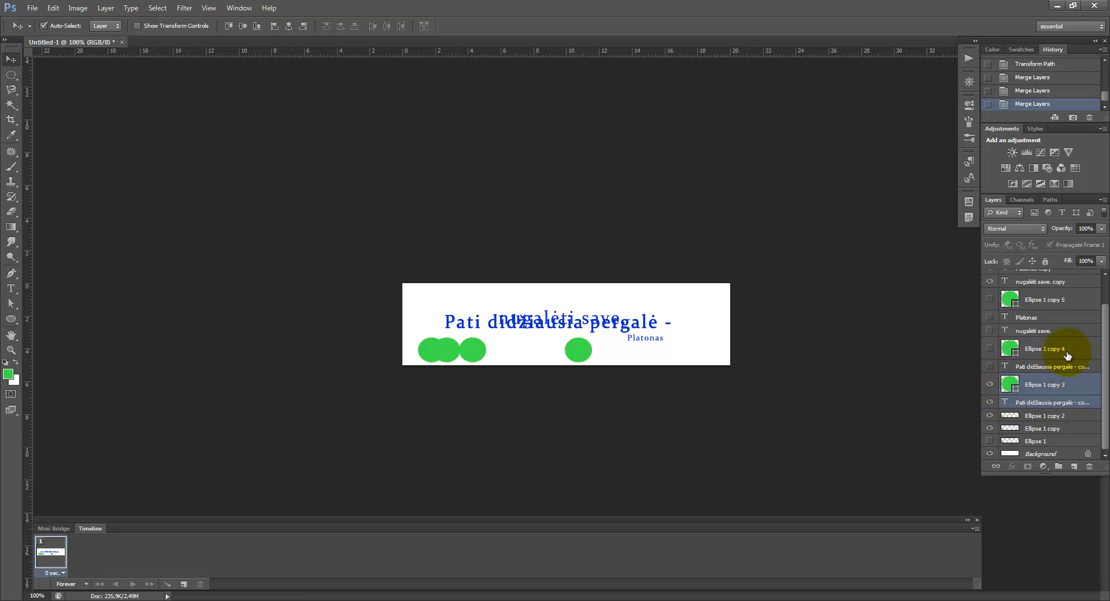
left_click(1102, 203)
left_click(952, 391)
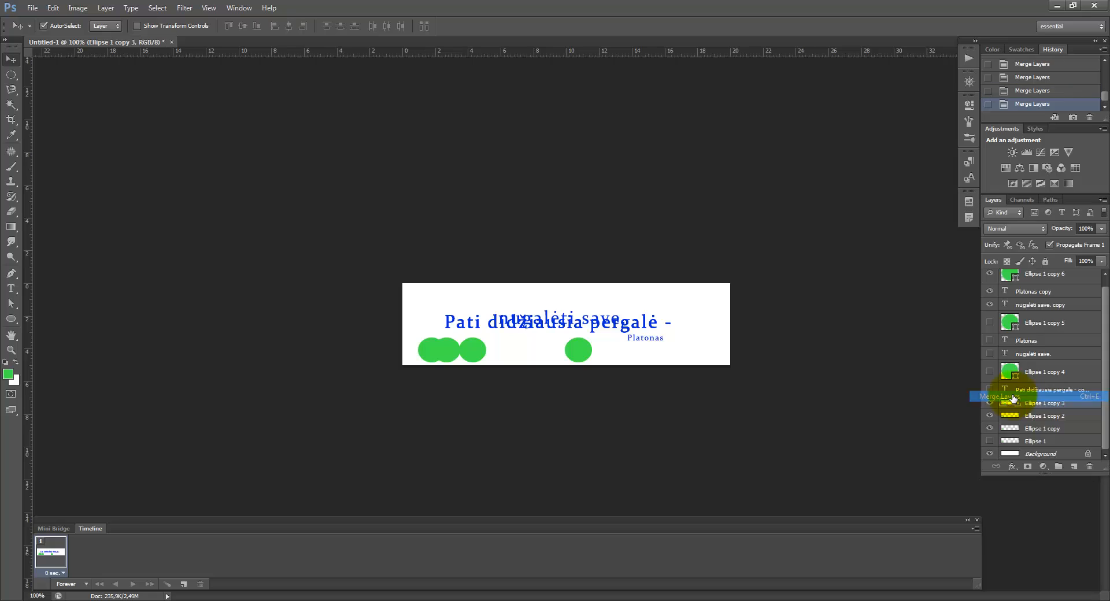
- Show Ellipse 1 copy 4 together with the quote text layer below it, and merge these two layers
left_click_drag(990, 389, 990, 371)
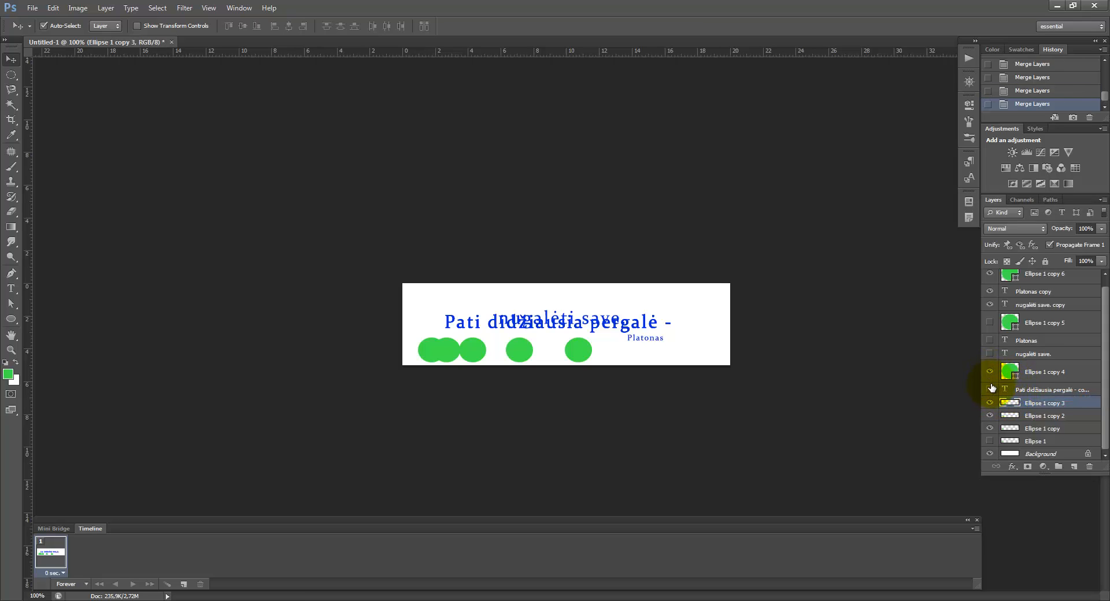
left_click(1038, 379, "ctrl")
left_click(1041, 391, "ctrl")
left_click(1044, 402)
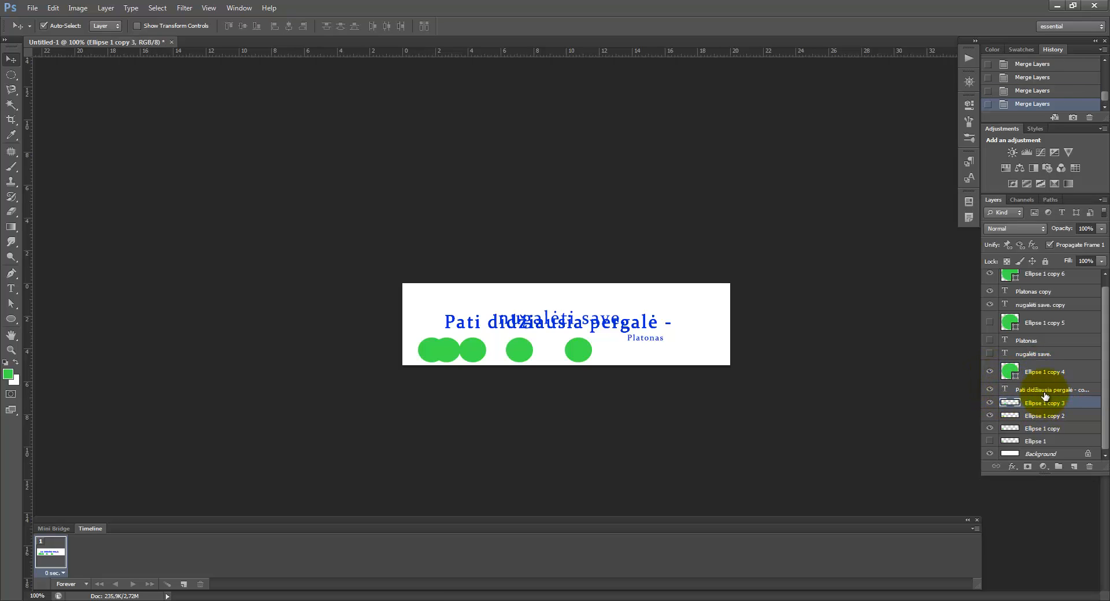
left_click(1046, 372)
left_click(1049, 390, "ctrl")
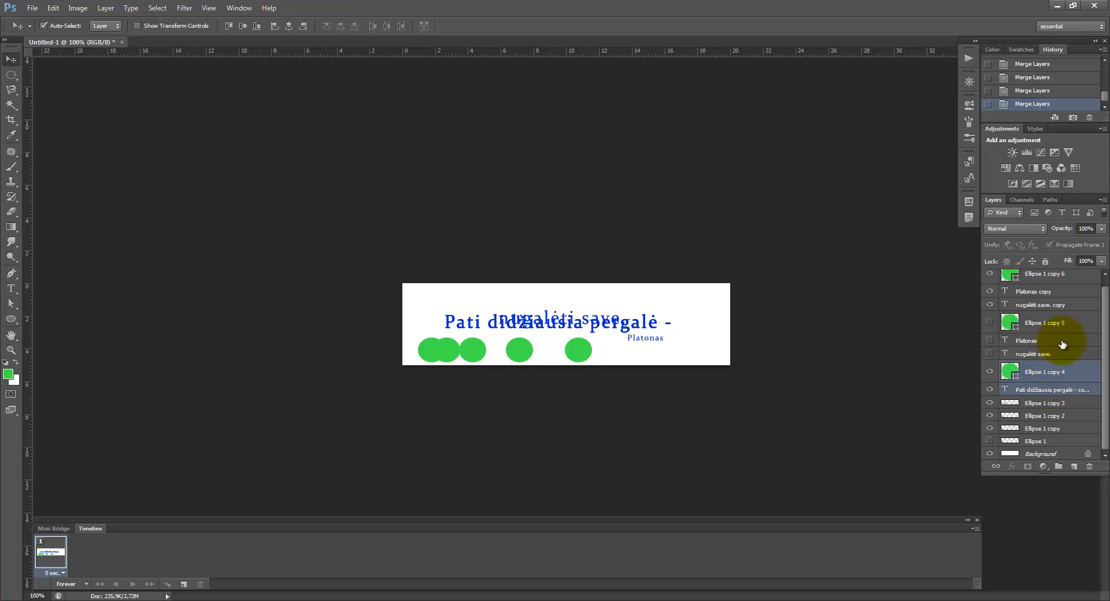
left_click(1103, 202)
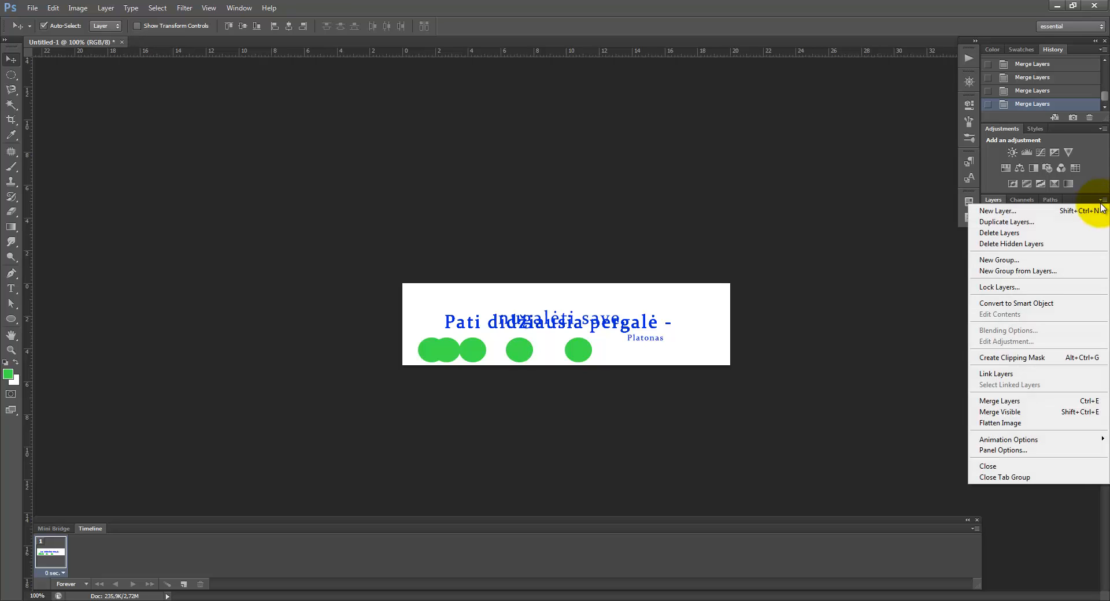
left_click(1010, 402)
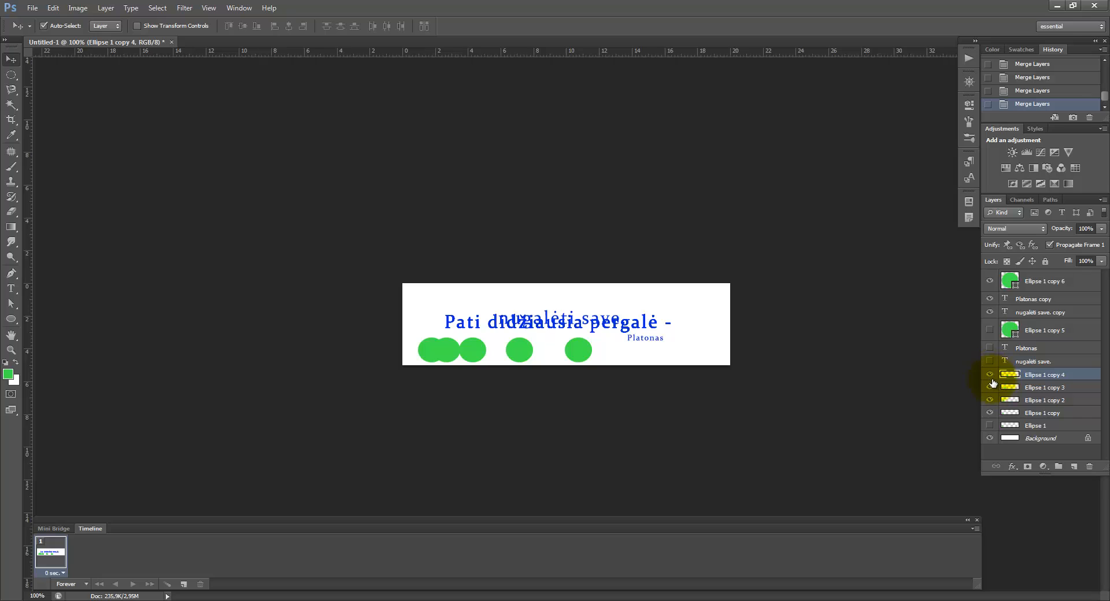
- Show Ellipse 1 copy 5 with the Platonas and "nugalėti save." text layers, and merge all three into one layer
left_click(991, 331)
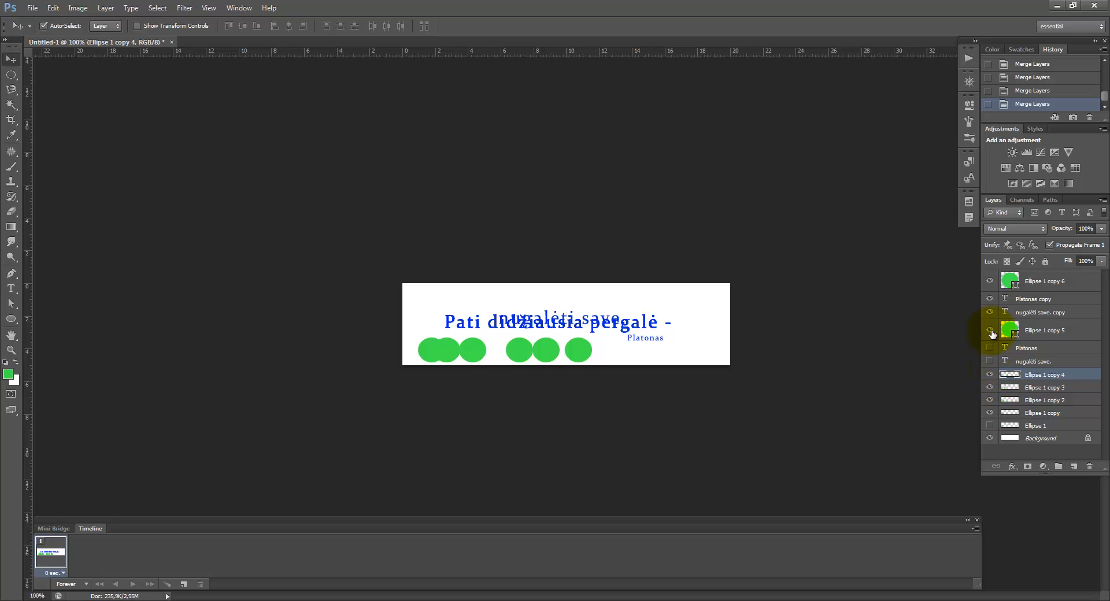
left_click(1036, 332)
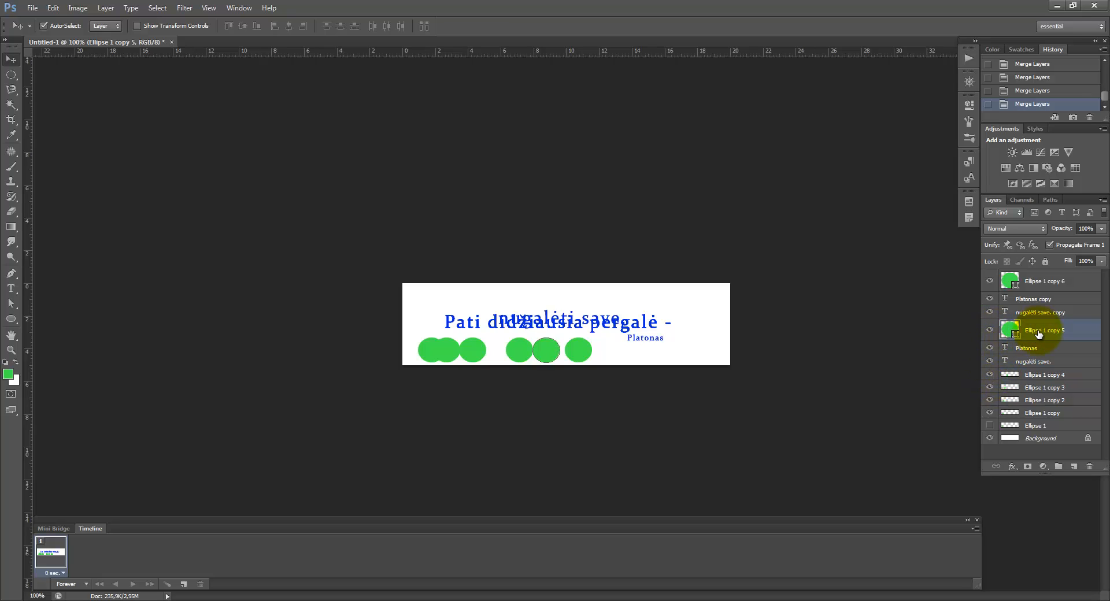
left_click(1039, 349, "ctrl")
left_click(1043, 361, "ctrl")
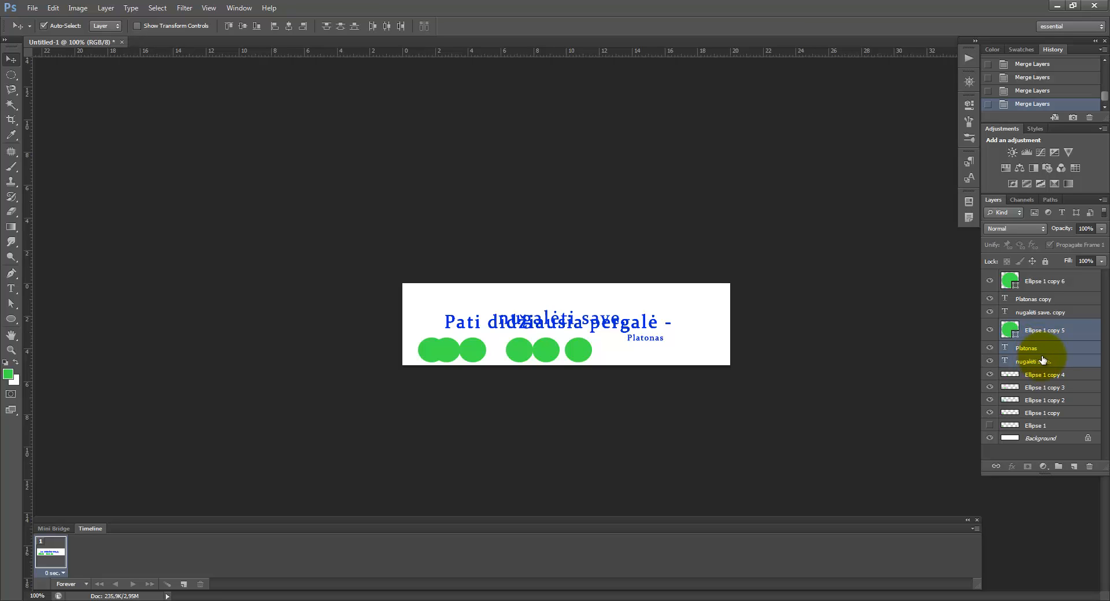
left_click(1104, 200)
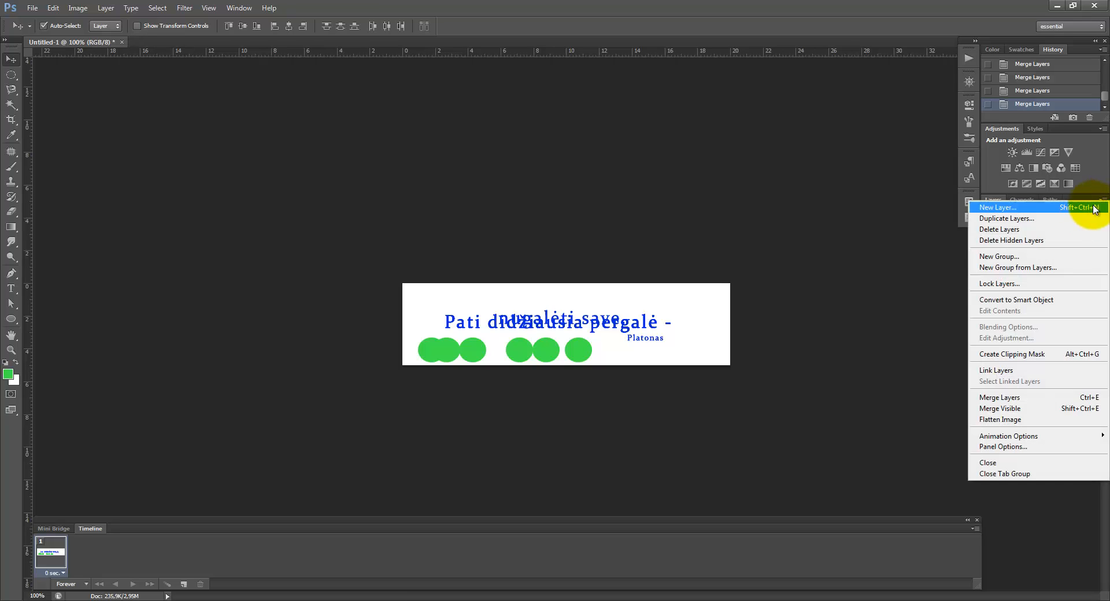
left_click(1024, 399)
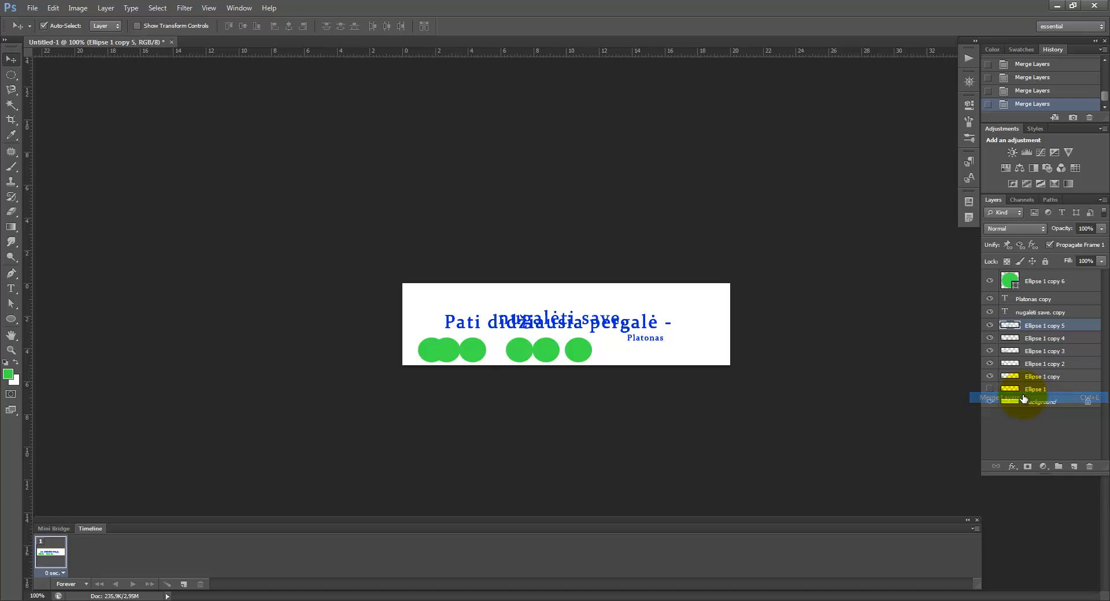
- Merge Ellipse 1 copy 6 with the Platonas copy and "nugalėti save. copy" text layers into one layer
left_click(1022, 282)
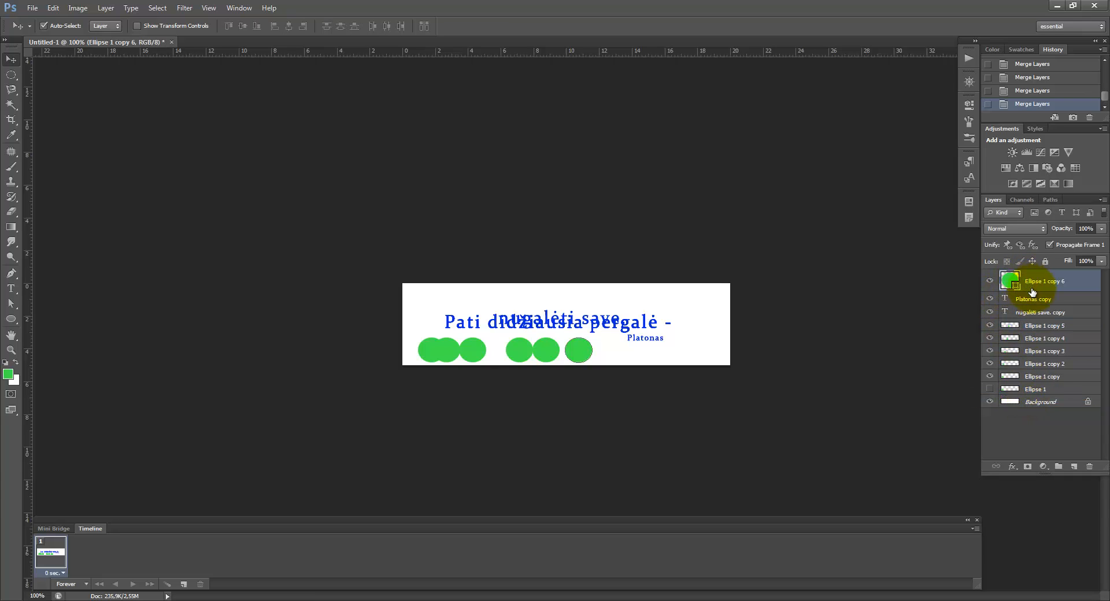
left_click(1032, 299, "shift")
left_click(1035, 312, "shift")
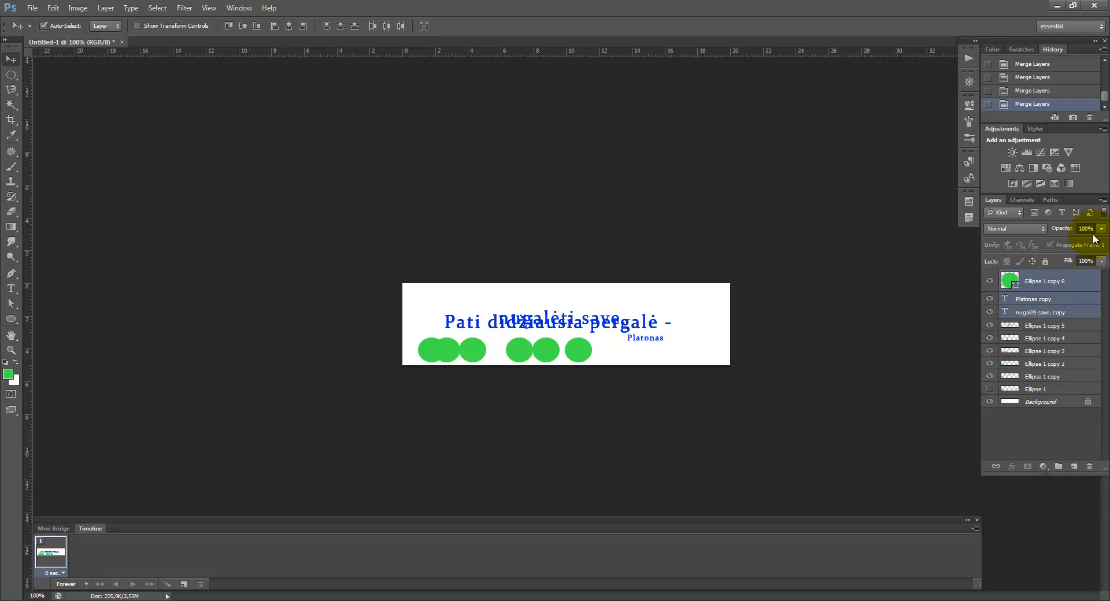
left_click(1102, 200)
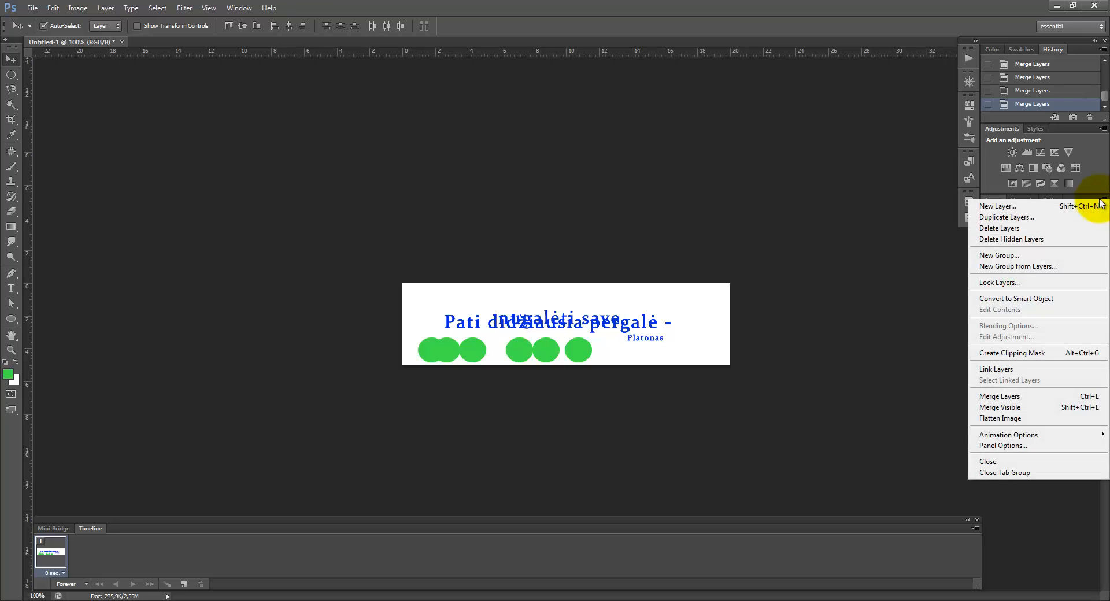
left_click(1004, 397)
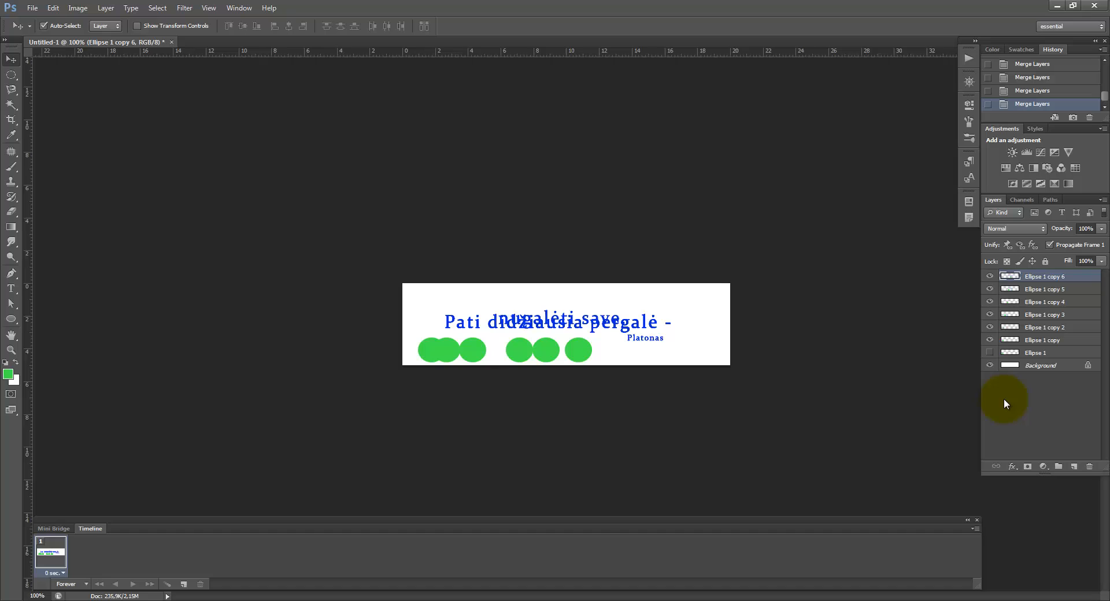
- Show the Ellipse 1 layer, then convert the Background into a regular layer named Layer 0 and delete it
left_click(990, 353)
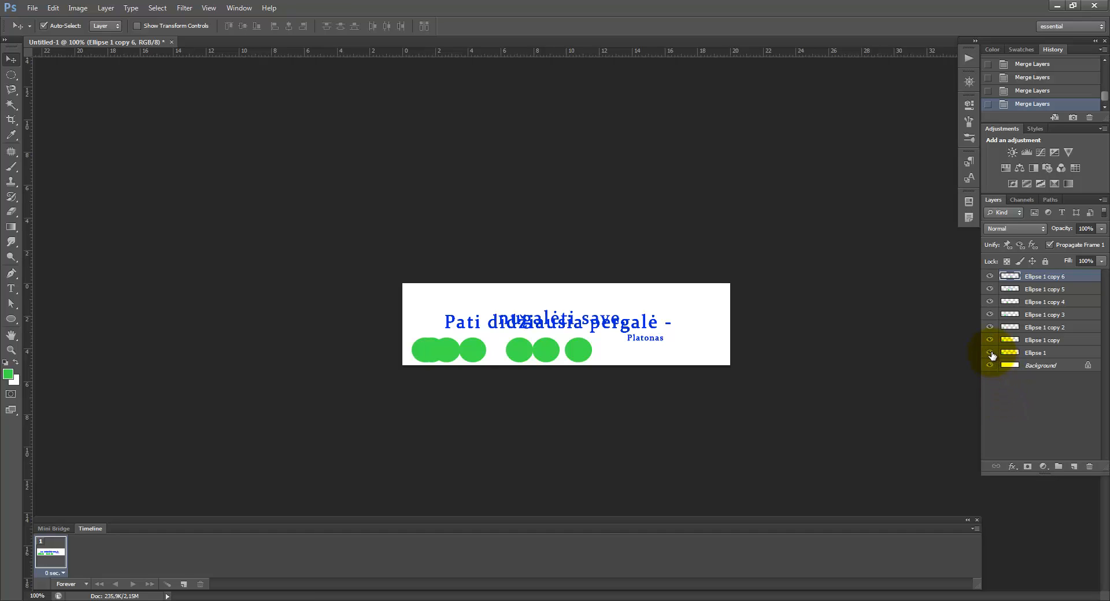
double_click(1038, 367)
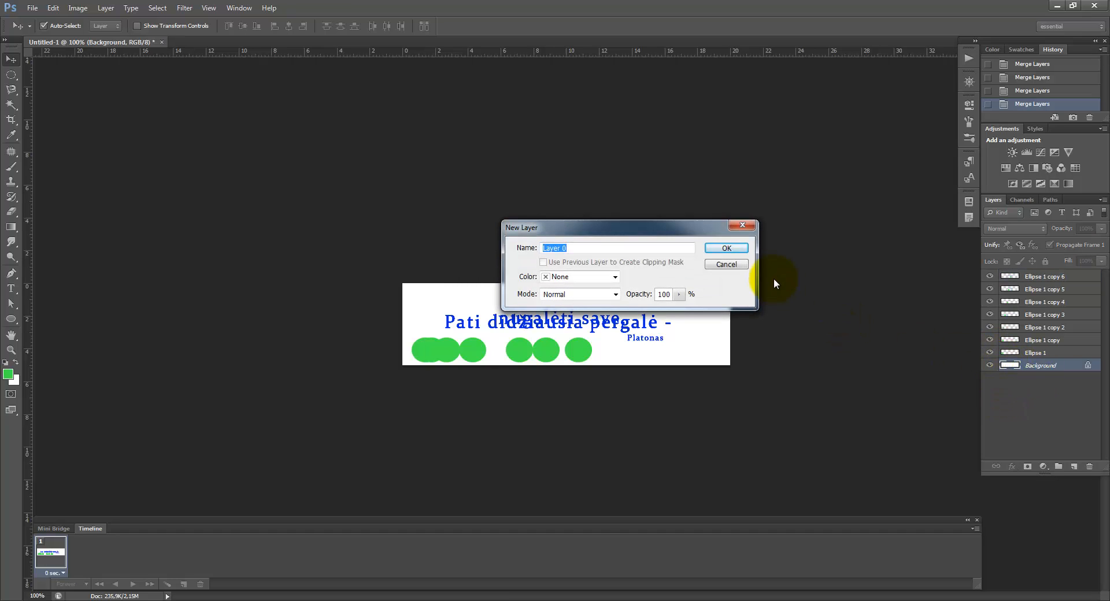
left_click(730, 248)
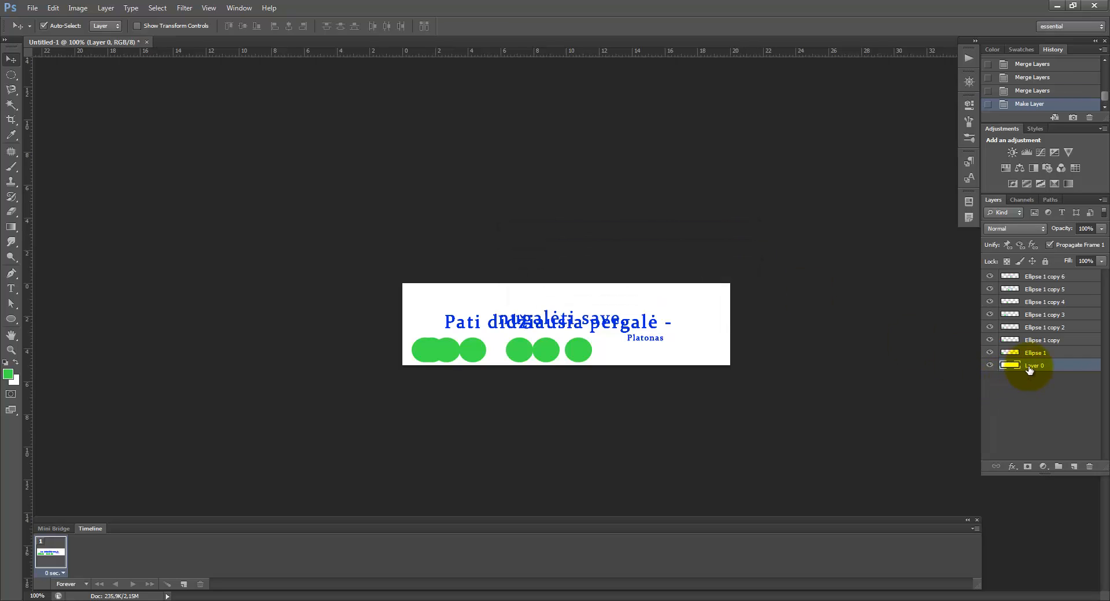
key("Delete")
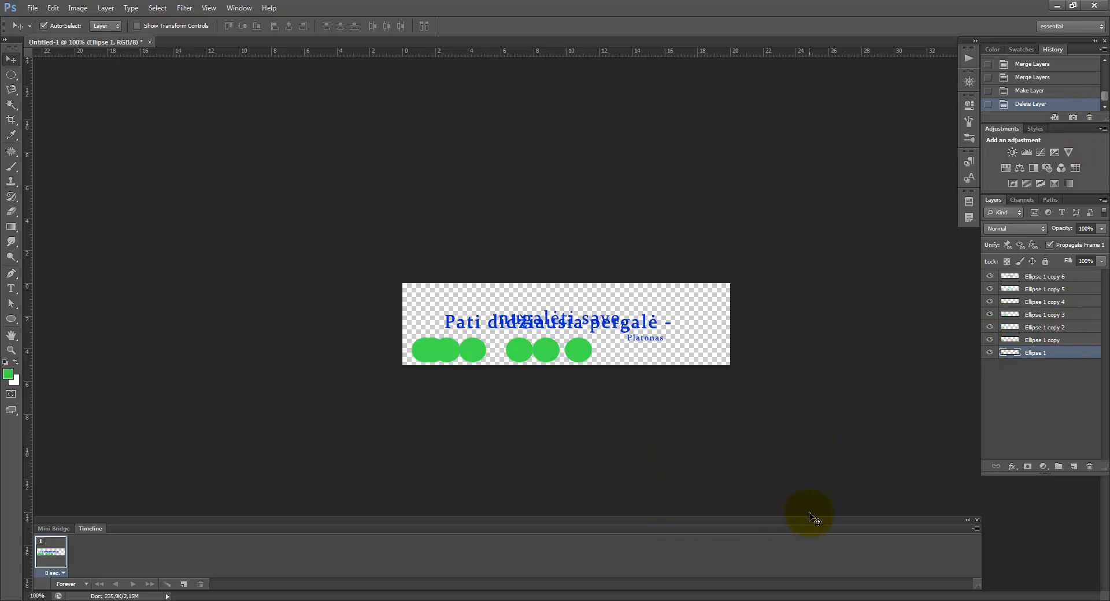
- Make animation frames from the layers, and play the animation briefly before stopping it
left_click(974, 529)
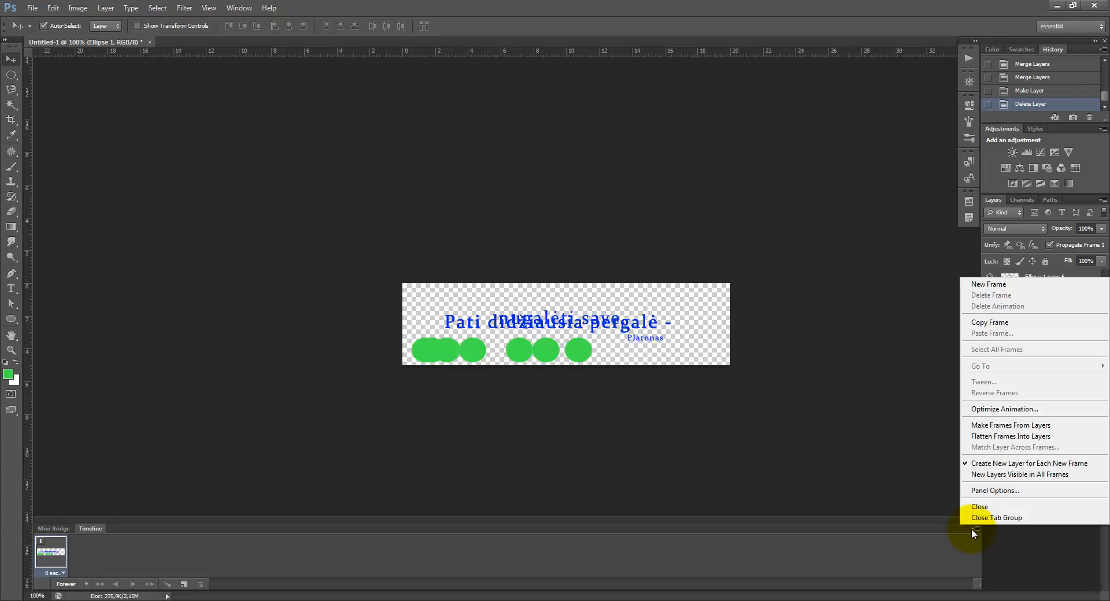
left_click(996, 430)
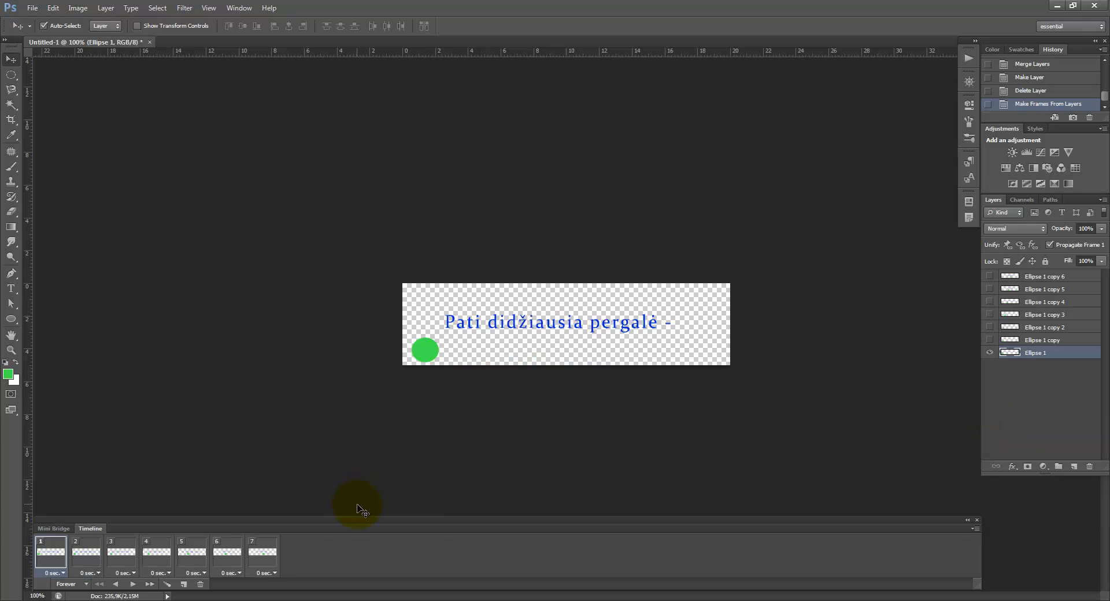
left_click(133, 585)
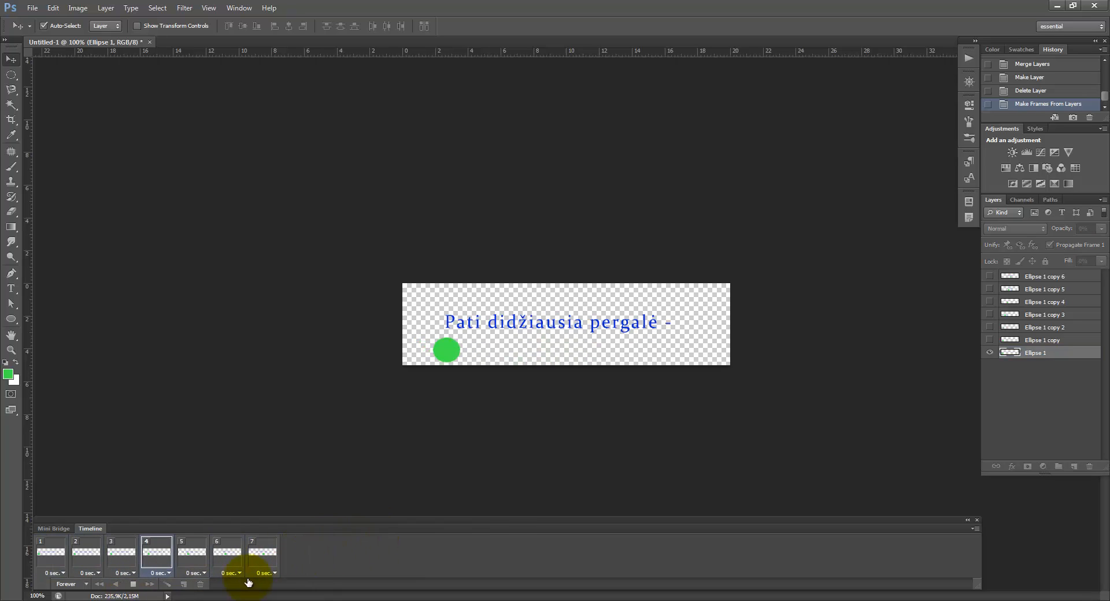
left_click(133, 584)
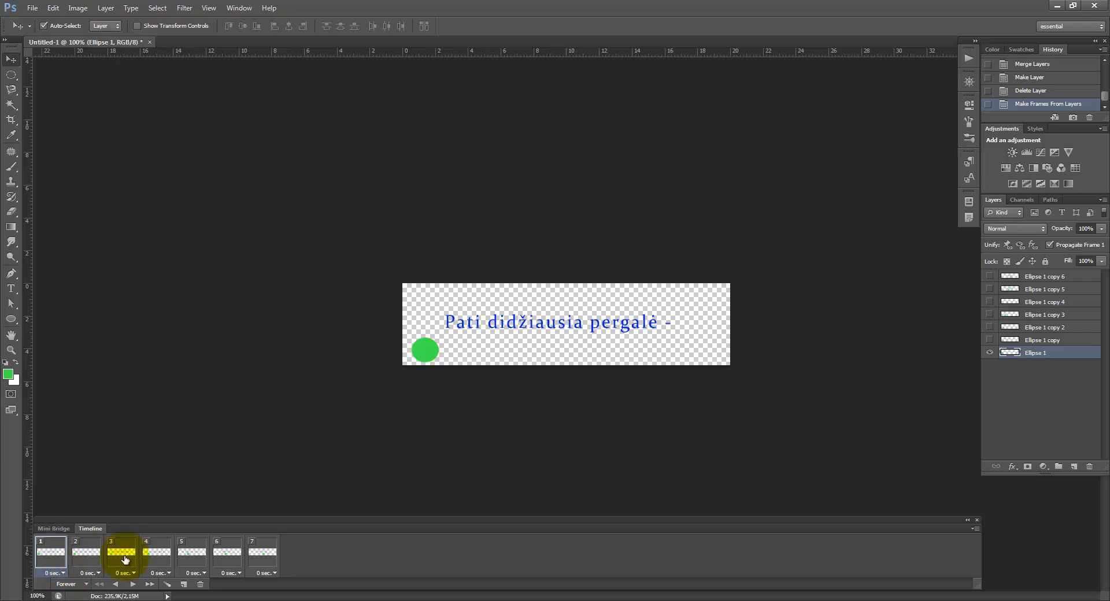
- Set the frame delay of all seven animation frames to 0.5 seconds
left_click(255, 556, "shift")
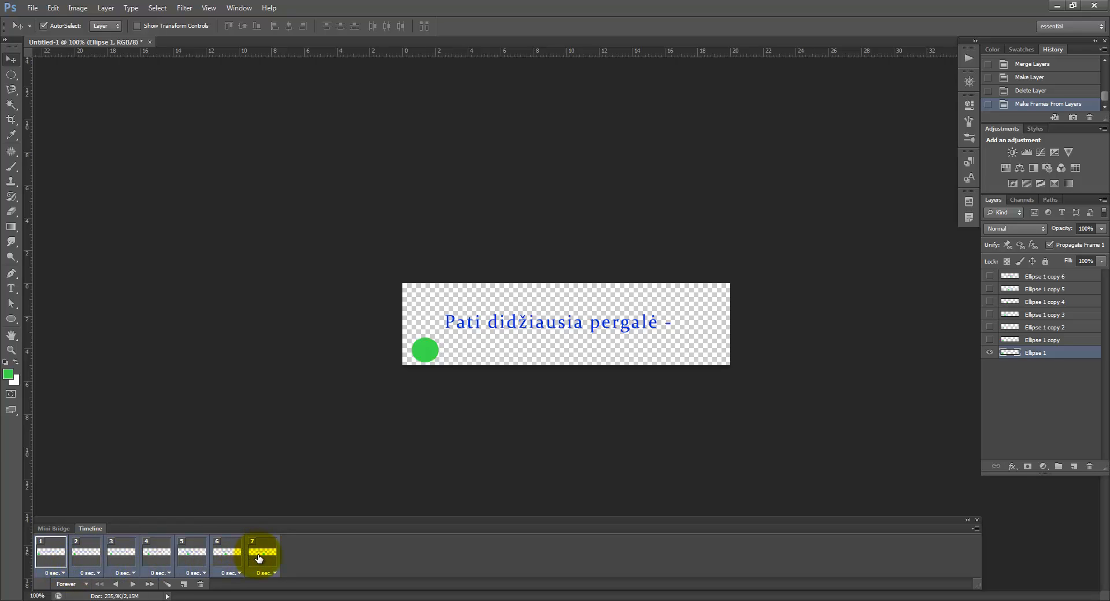
left_click(67, 571)
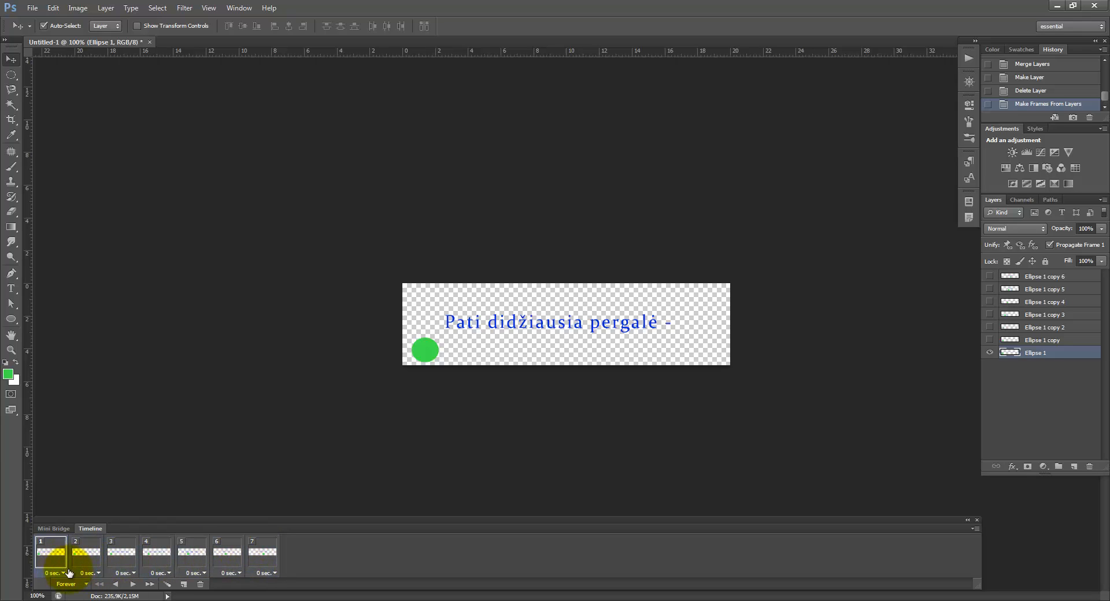
left_click(68, 574)
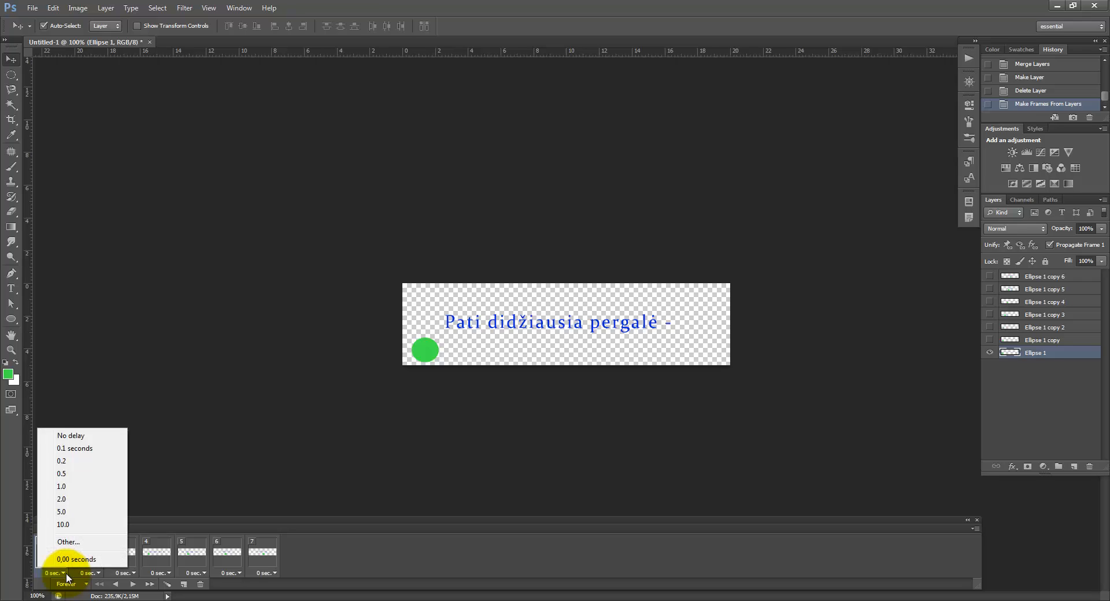
left_click(68, 575)
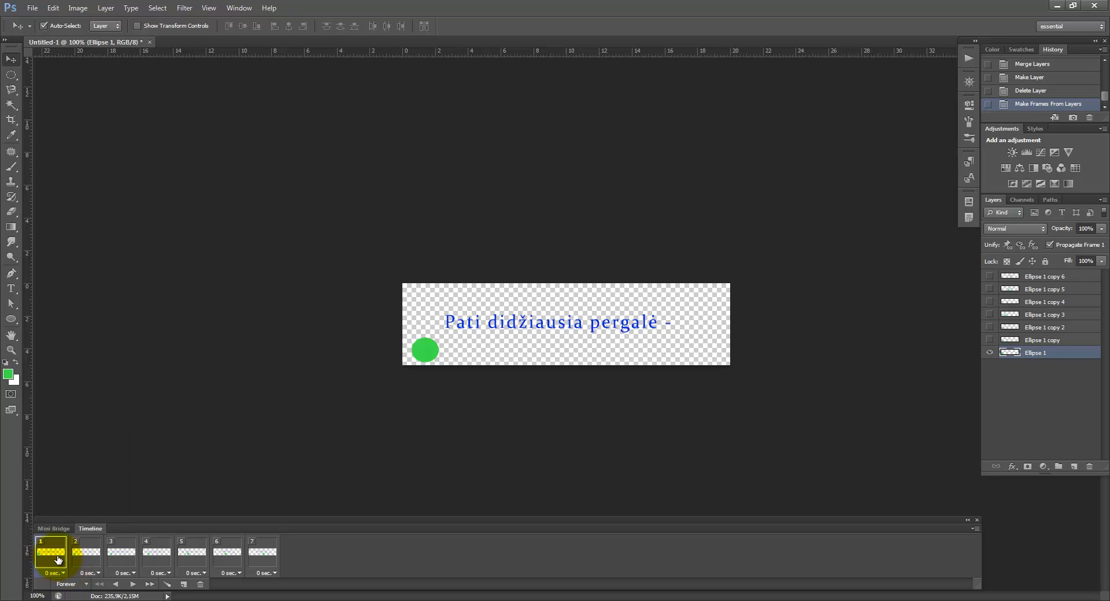
left_click(260, 558, "shift")
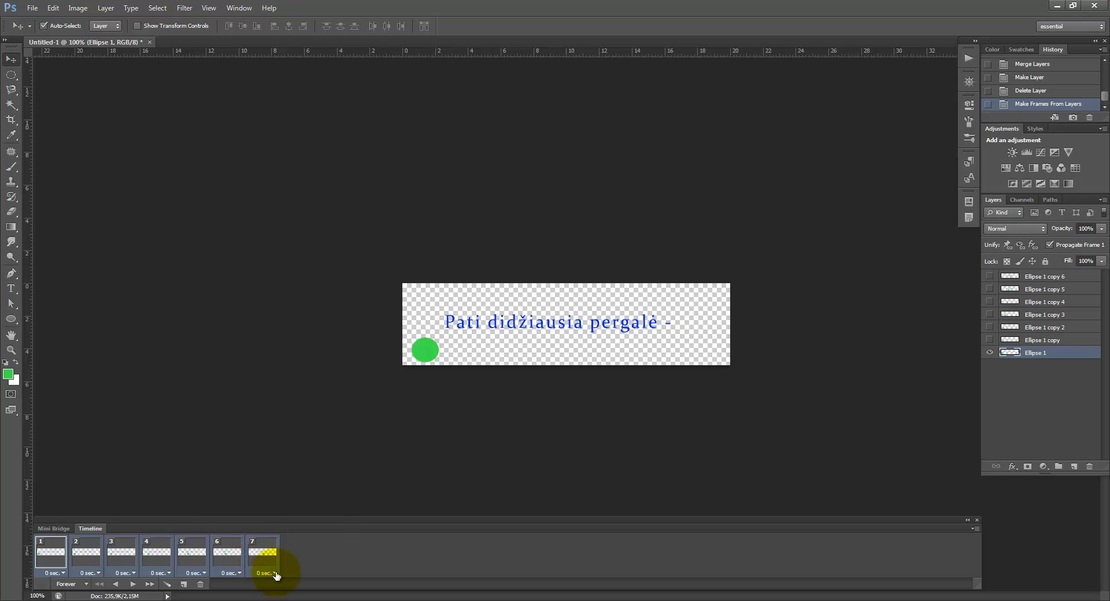
left_click(272, 573)
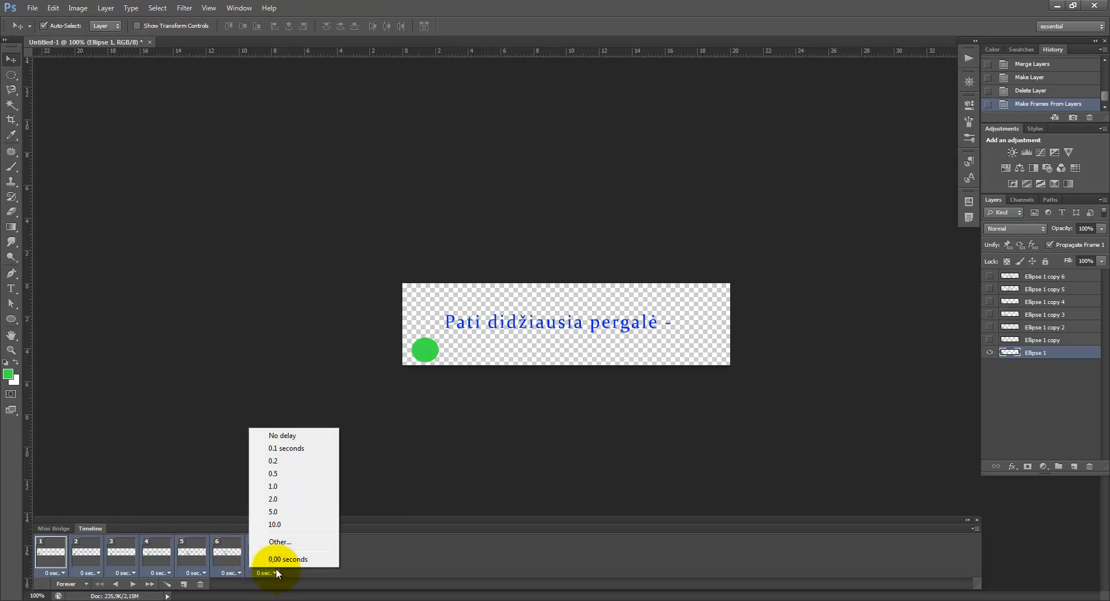
left_click(278, 474)
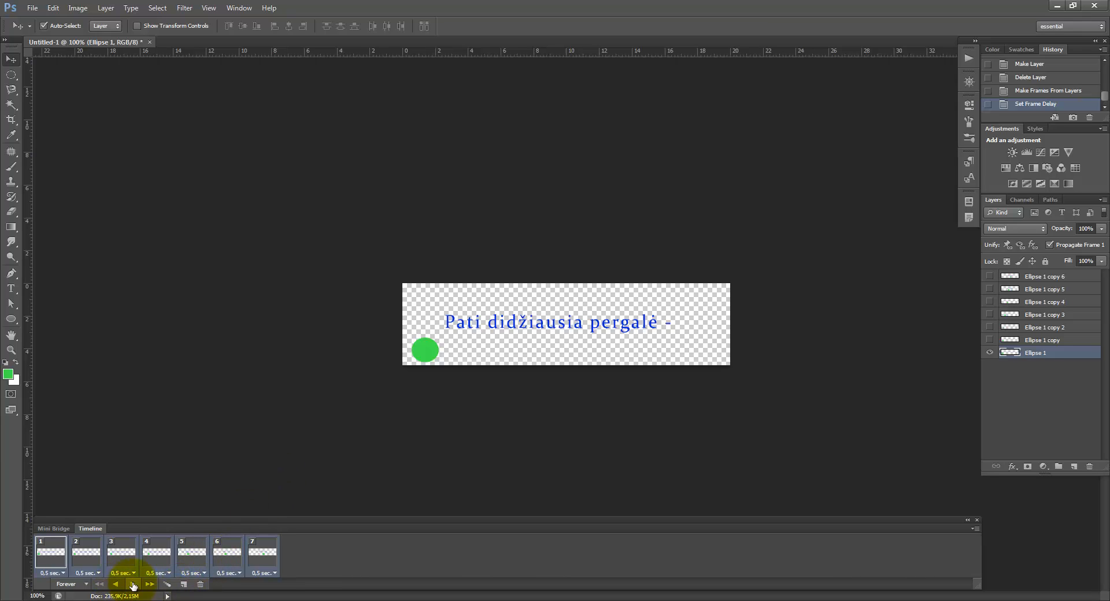
- Preview the animation from frame 1 with the new frame delay, and stop playback
left_click(56, 558)
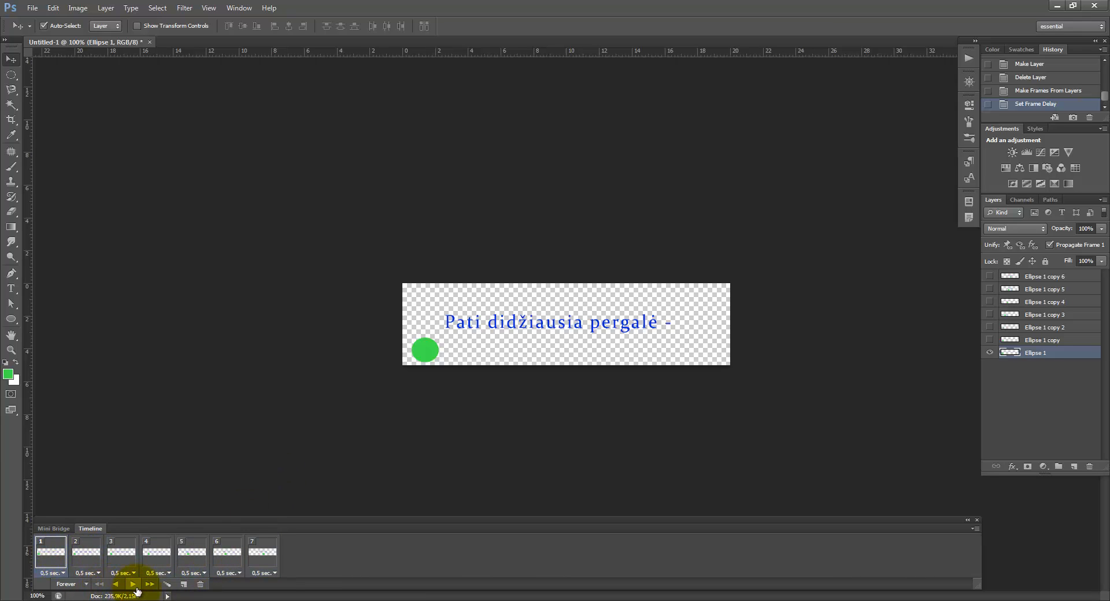
left_click(133, 584)
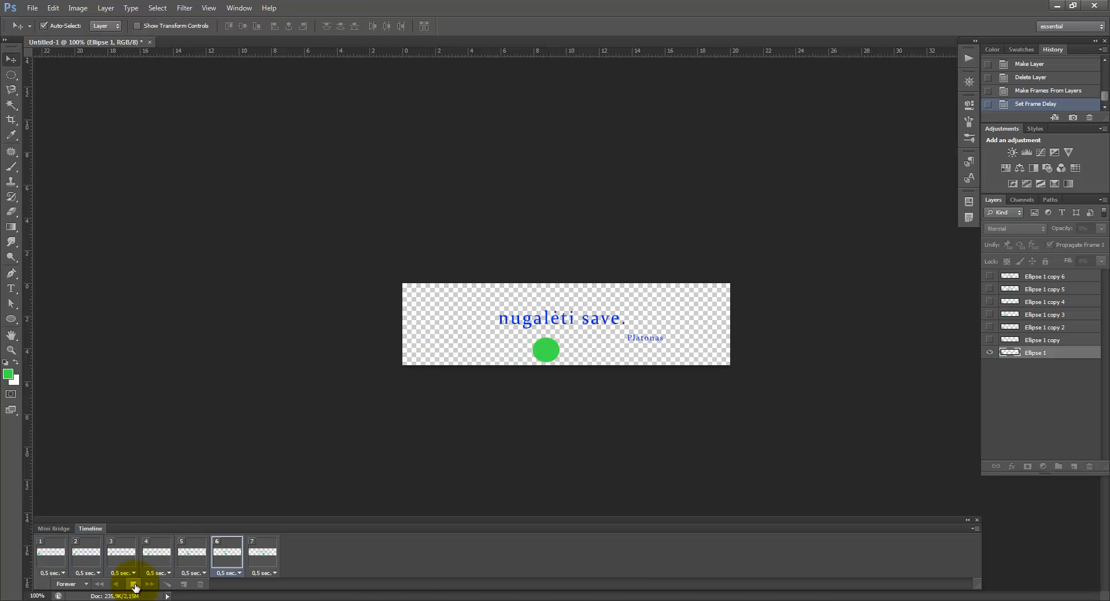
left_click(135, 587)
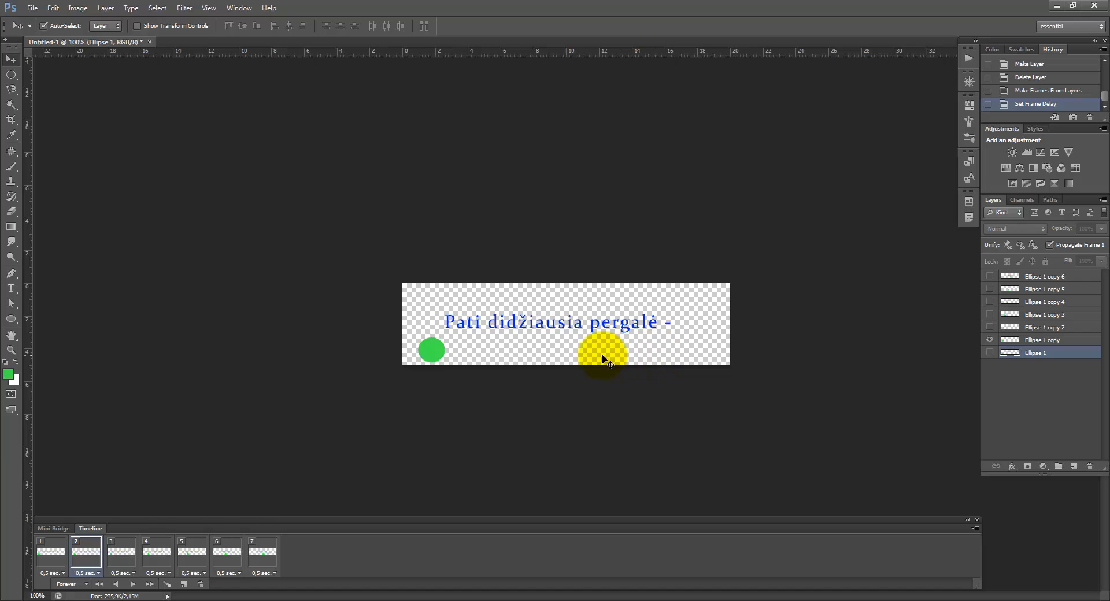
- In frame 1, make all the ellipse layers visible and duplicate all seven of them together
left_click(42, 569)
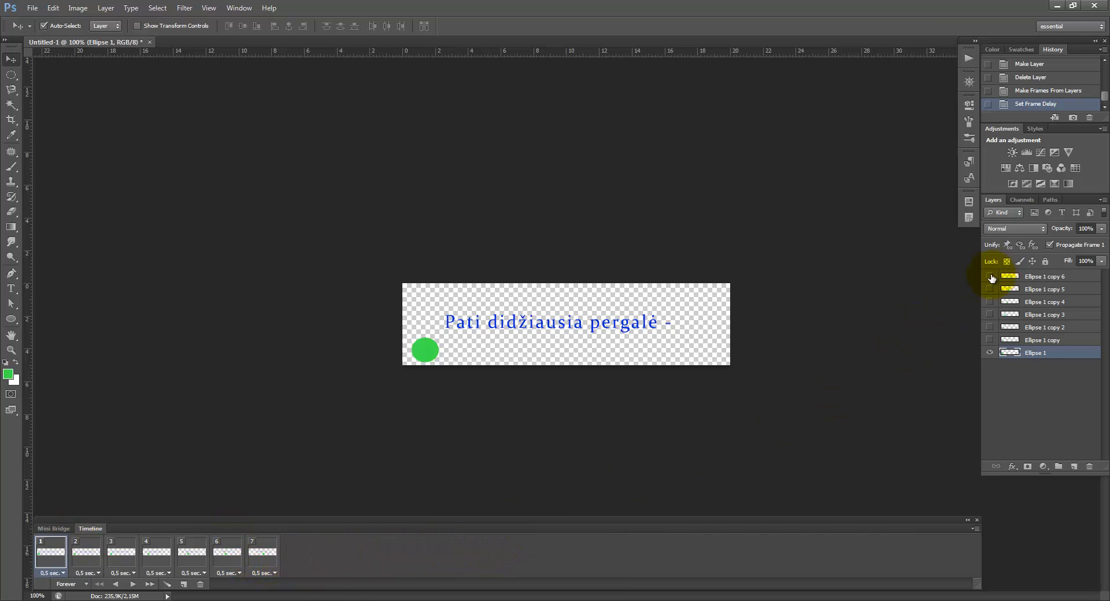
left_click_drag(990, 276, 990, 339)
left_click(1043, 277)
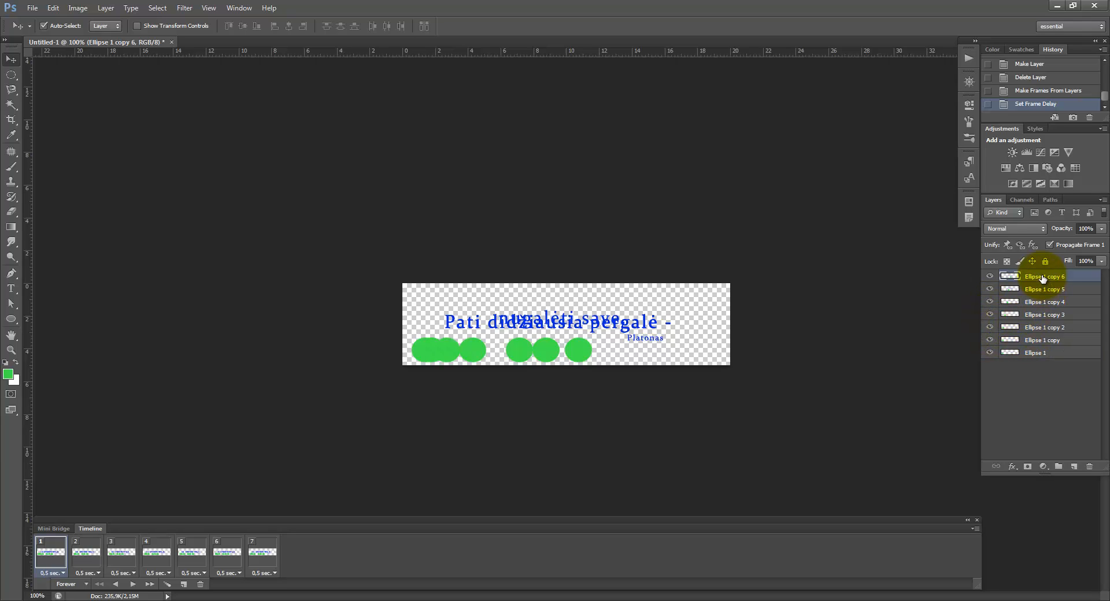
left_click(1038, 354, "ctrl")
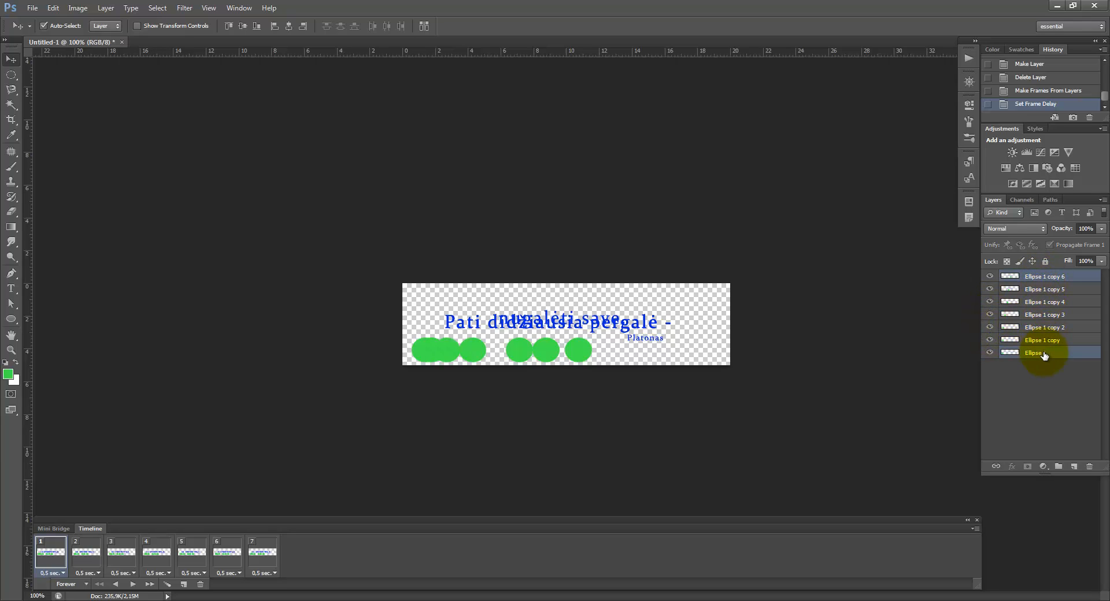
left_click(1044, 277)
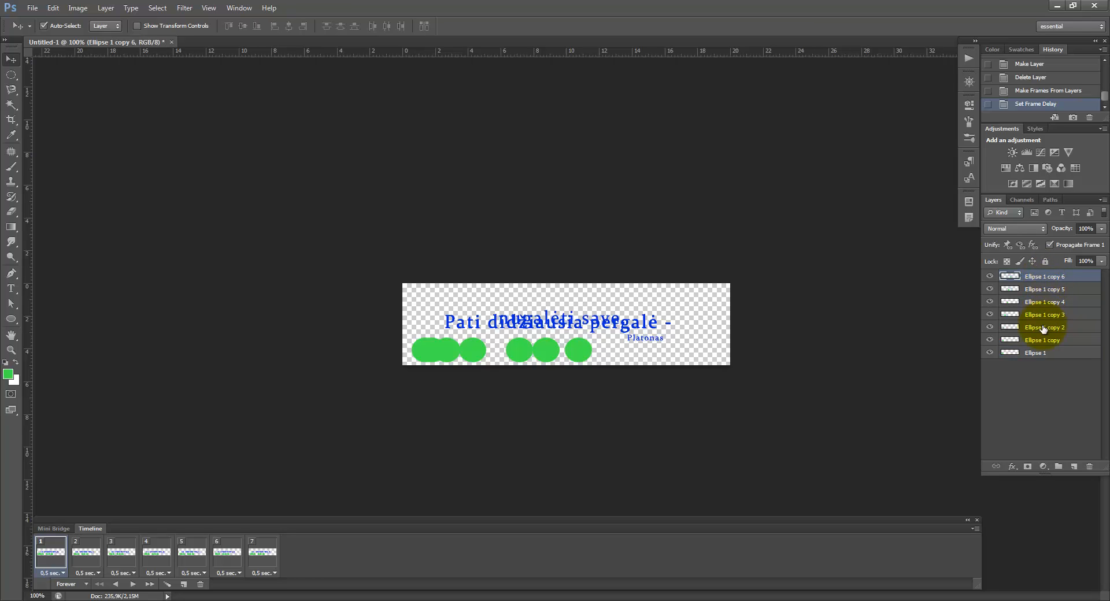
left_click(1044, 355, "shift")
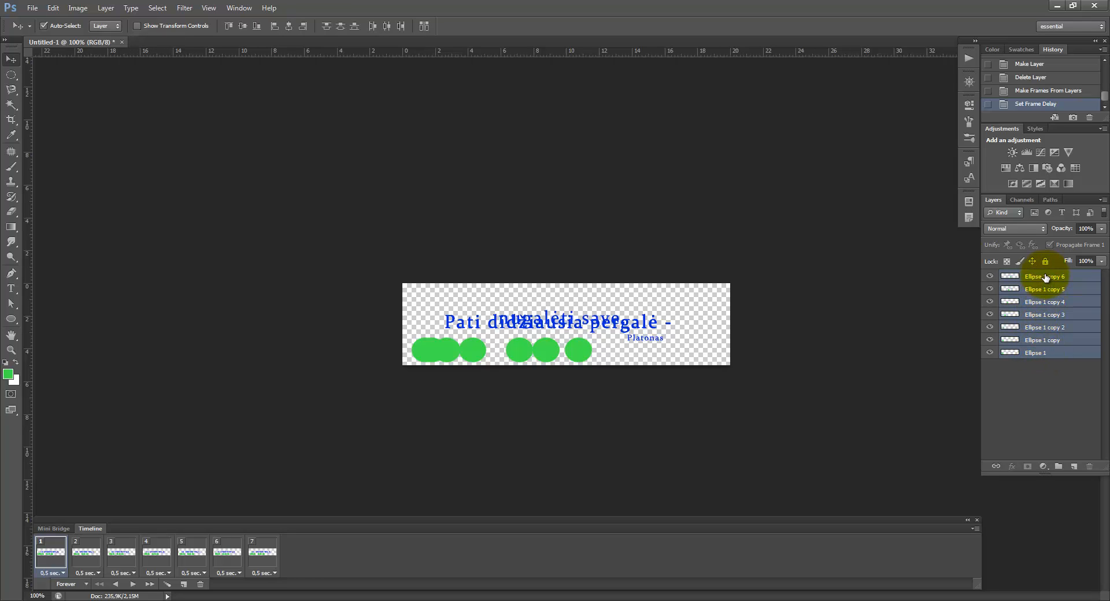
left_click_drag(1045, 281, 1074, 466)
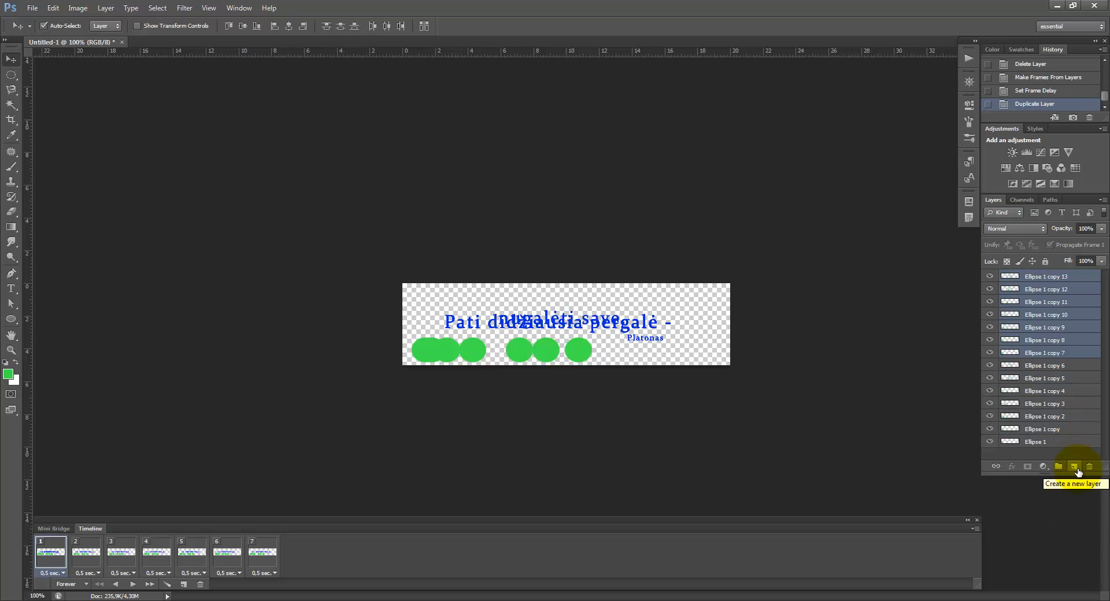
- Delete the existing animation frames down to a single one, and make frames again from all the original and duplicated layers
left_click(265, 561, "shift")
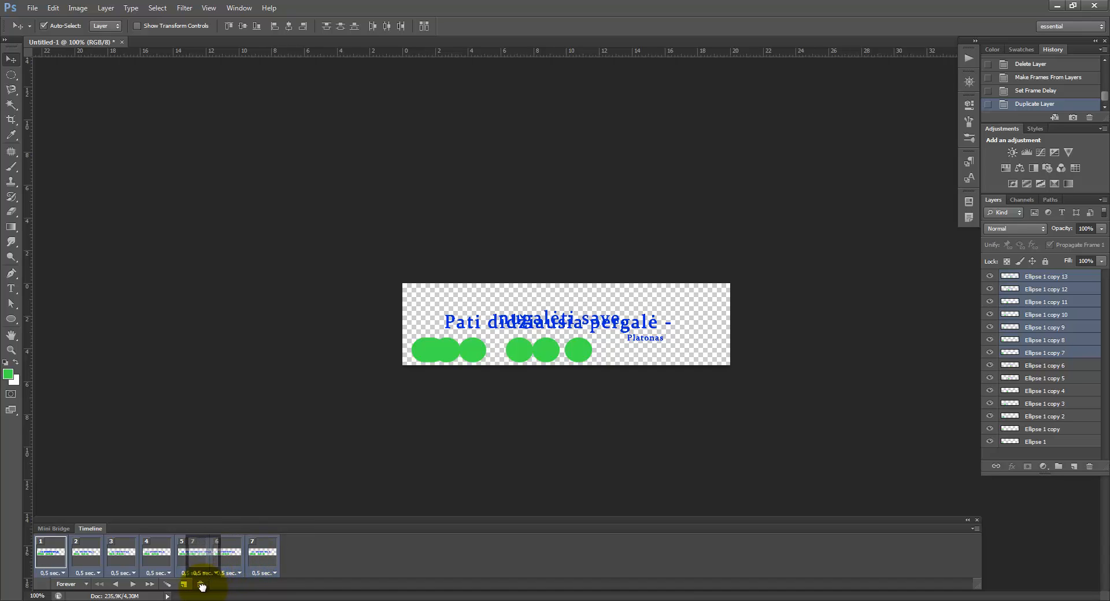
left_click(200, 584)
left_click_drag(49, 547, 201, 585)
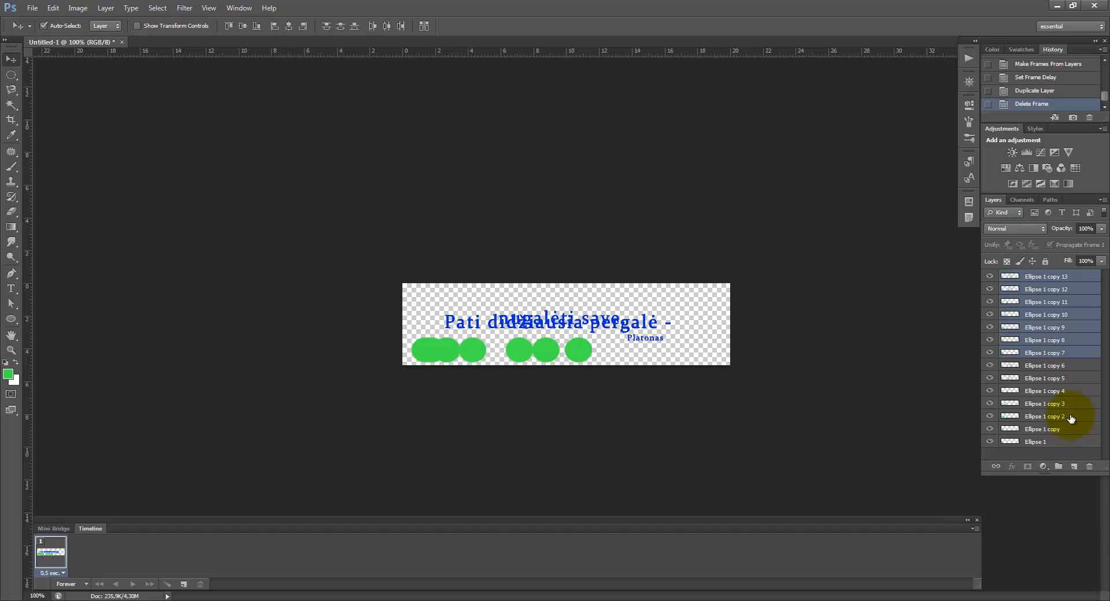
left_click(1005, 454)
left_click(975, 528)
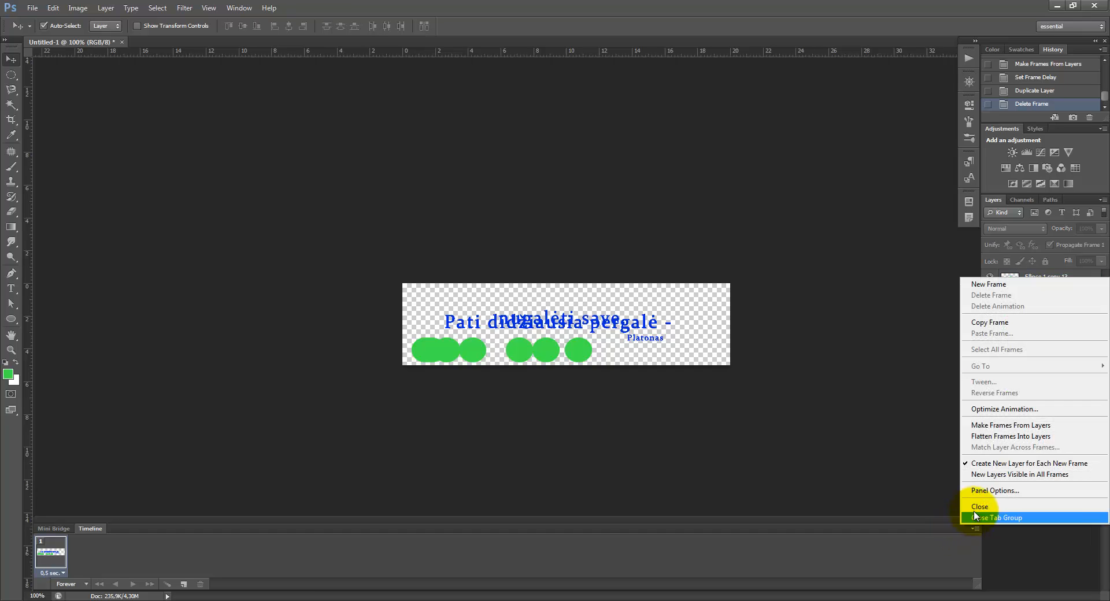
left_click(997, 429)
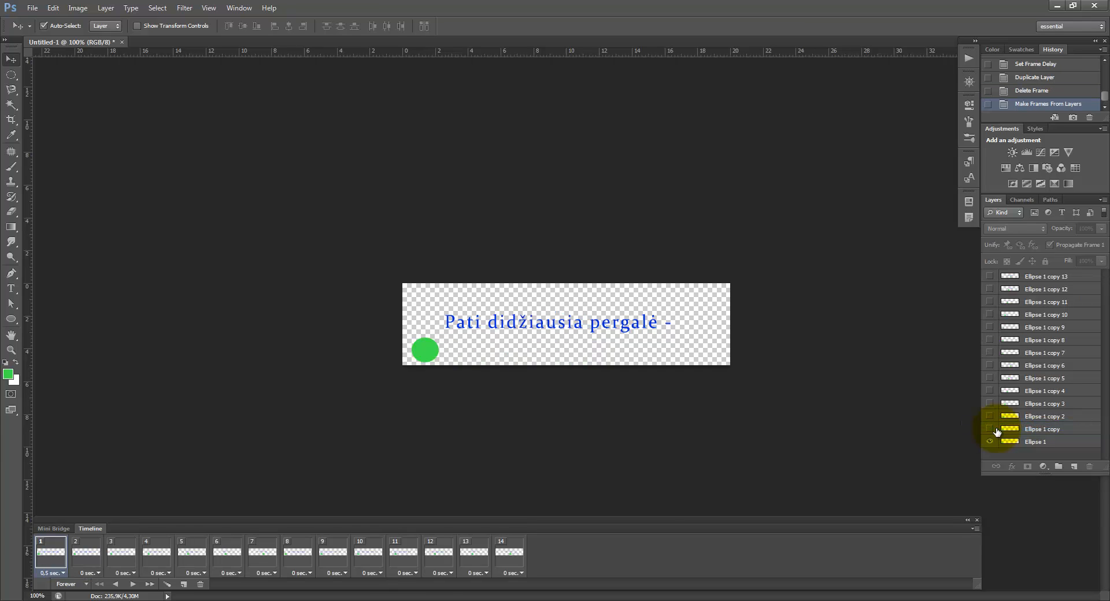
- Step through frames 2 to 7 of the animation to examine how the ball and text change
left_click(91, 558)
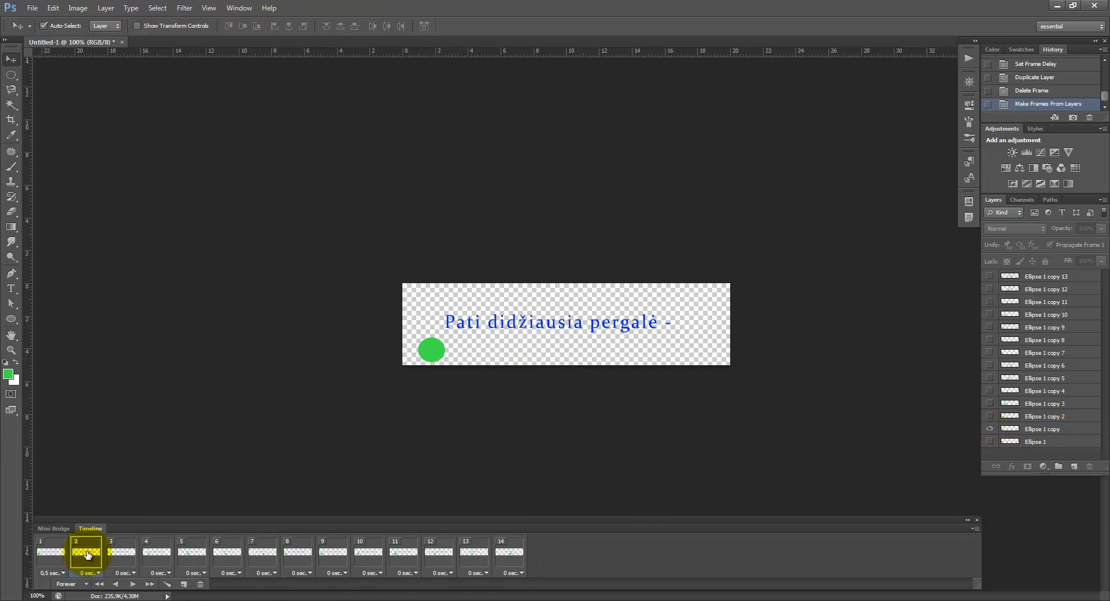
left_click(125, 555)
left_click(149, 554)
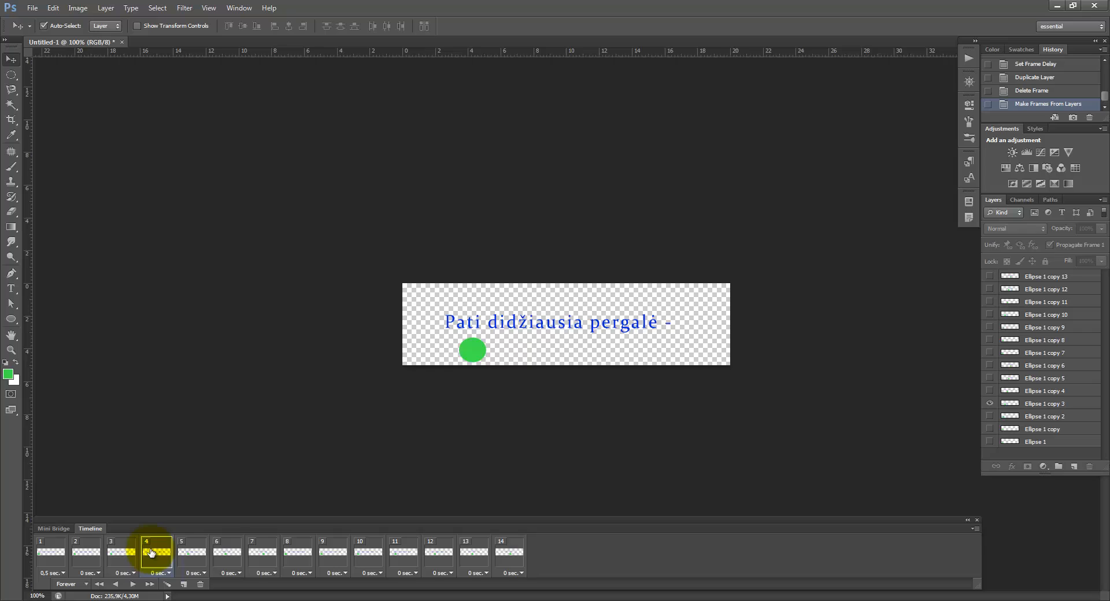
left_click(190, 556)
left_click(229, 555)
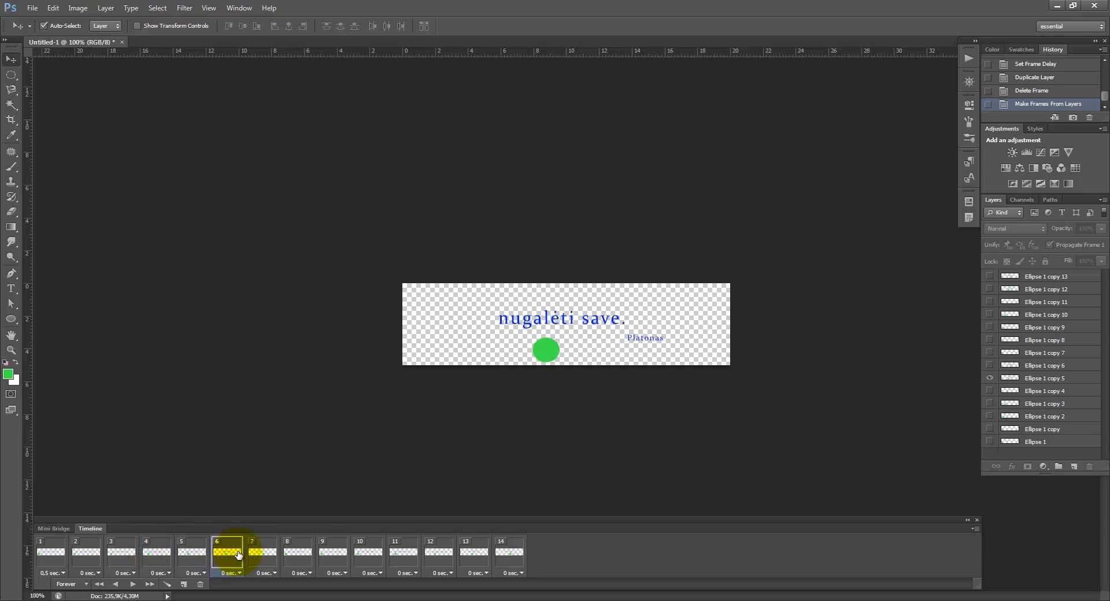
left_click(267, 554)
- Reverse the order of frames 8 to 14
left_click(299, 555)
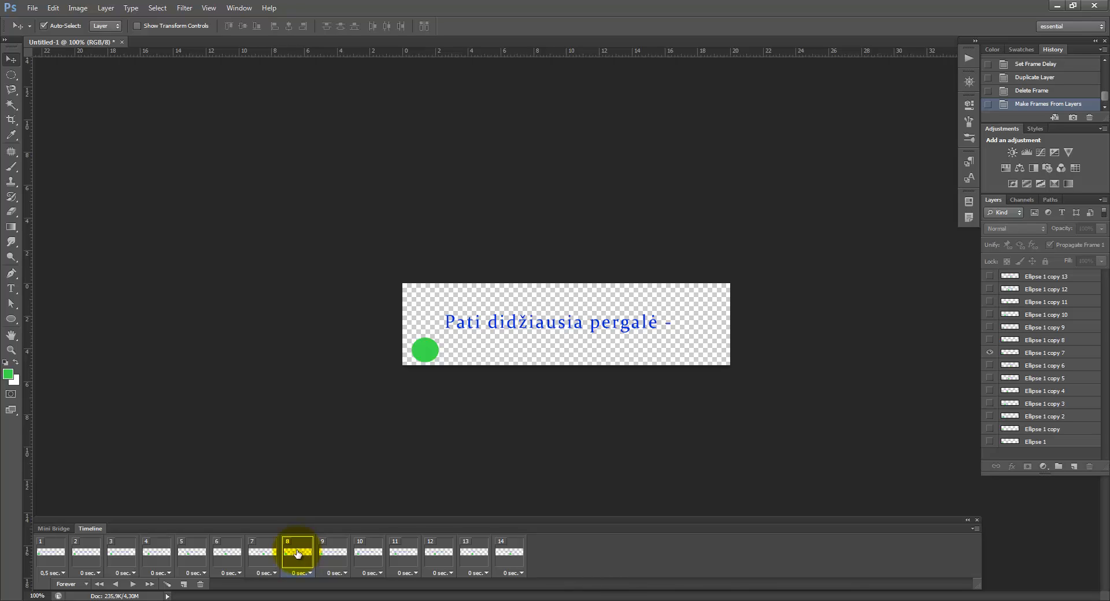
left_click(498, 554, "shift")
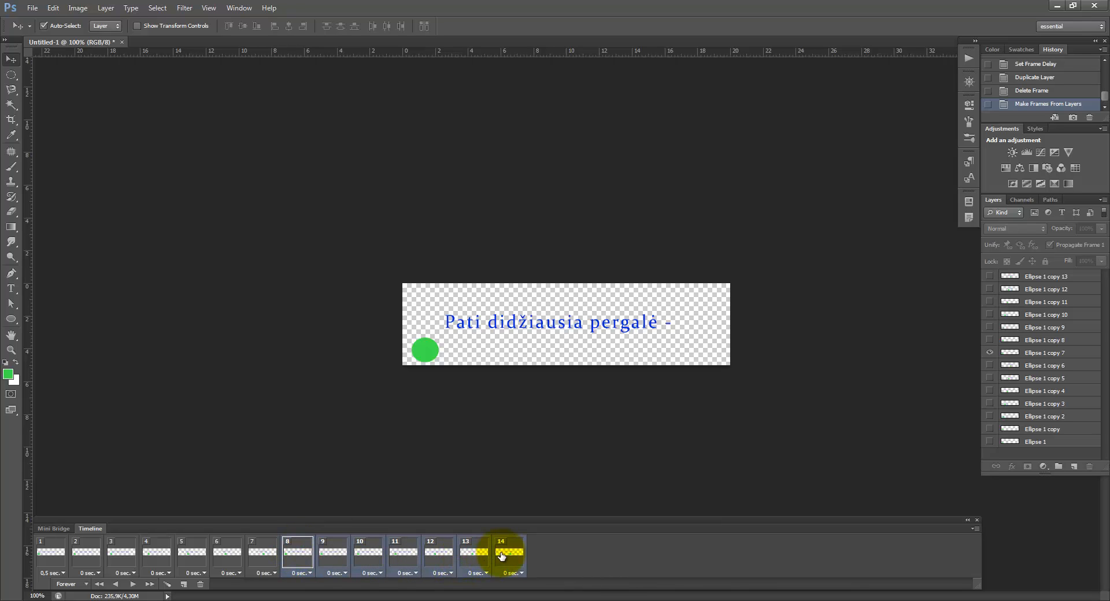
left_click(973, 528)
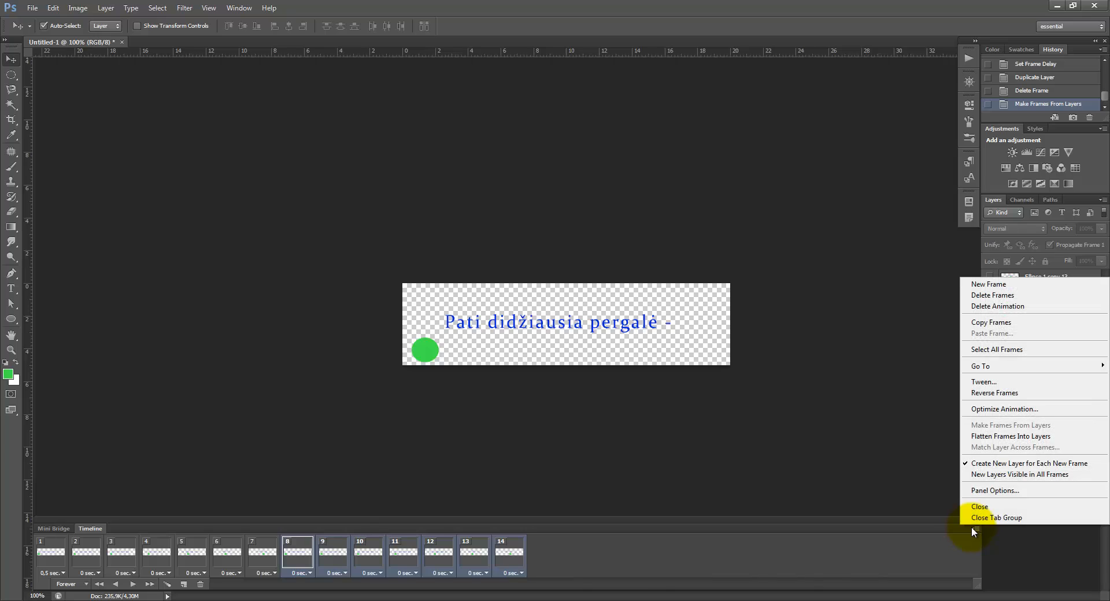
left_click(1019, 398)
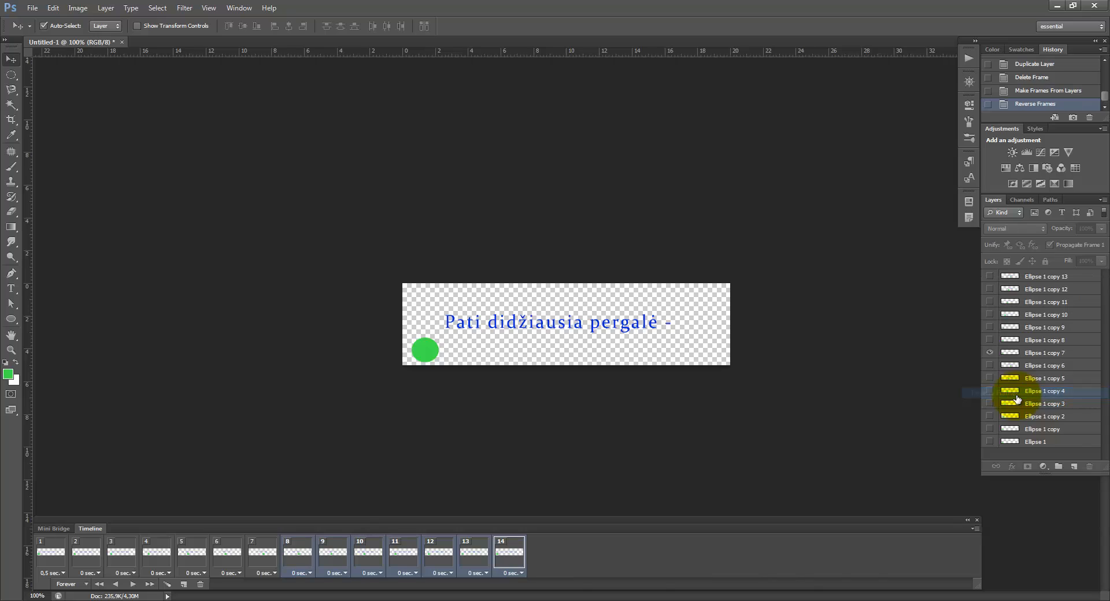
- Step through the reversed frames 8 to 14 one by one to check the ball's return path
left_click(307, 556)
left_click(333, 554)
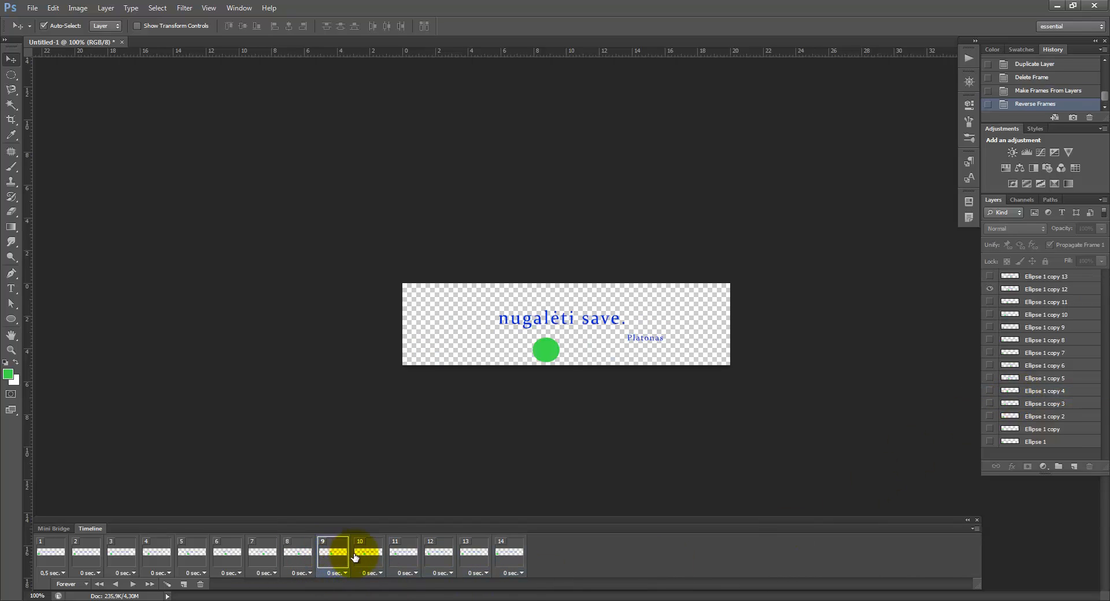
left_click(368, 554)
left_click(403, 557)
left_click(439, 554)
left_click(474, 554)
left_click(510, 554)
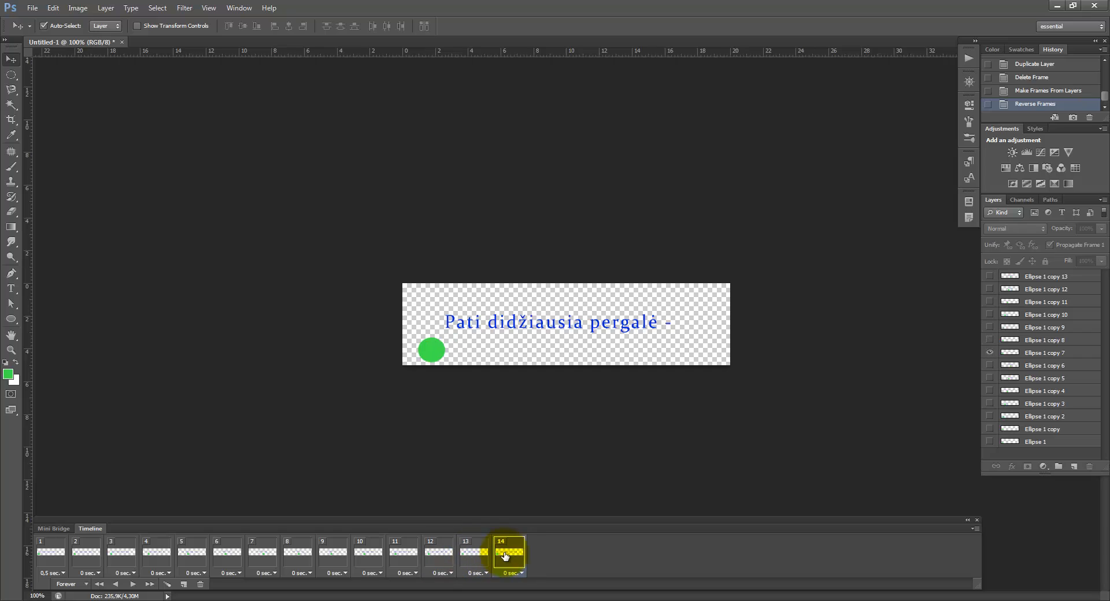
- Set the delay of all 14 frames to 0.5 seconds and play the animation, stopping it after the preview
left_click(55, 554)
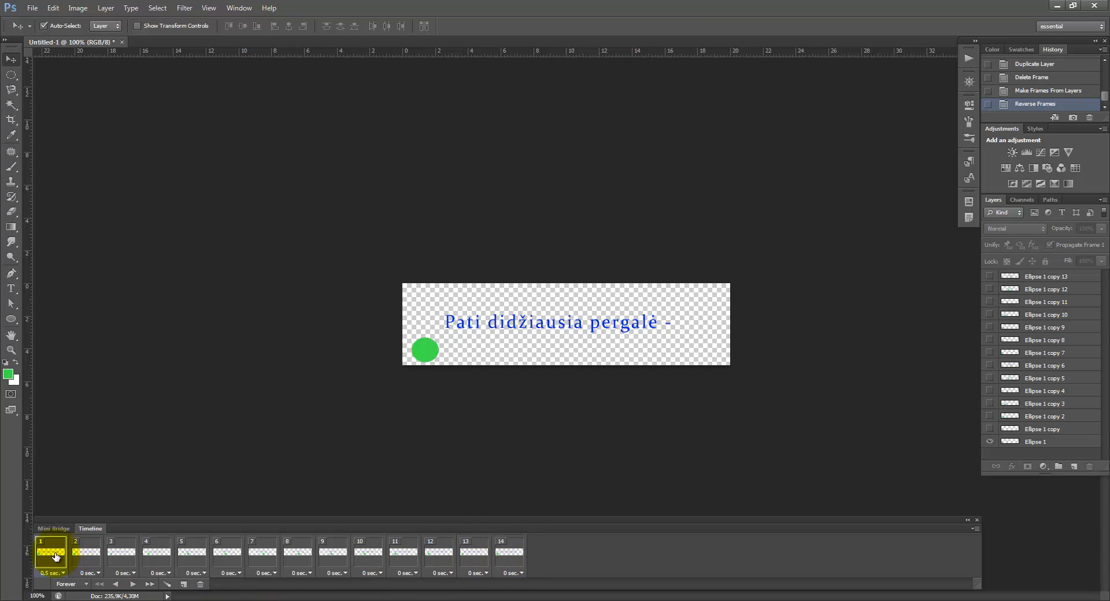
left_click(507, 559, "shift")
left_click(521, 574)
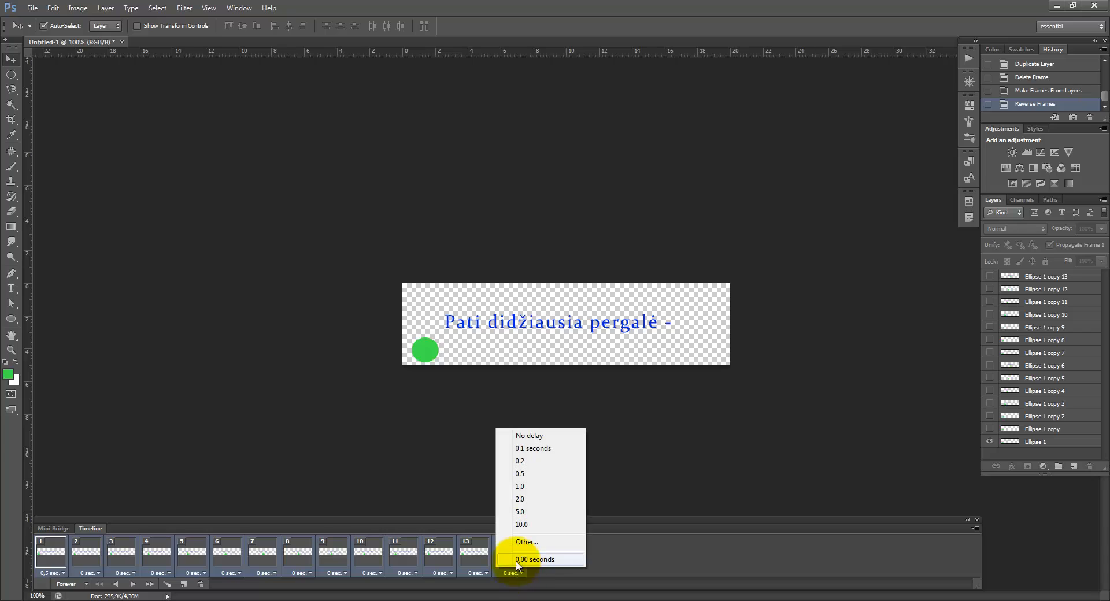
left_click(523, 478)
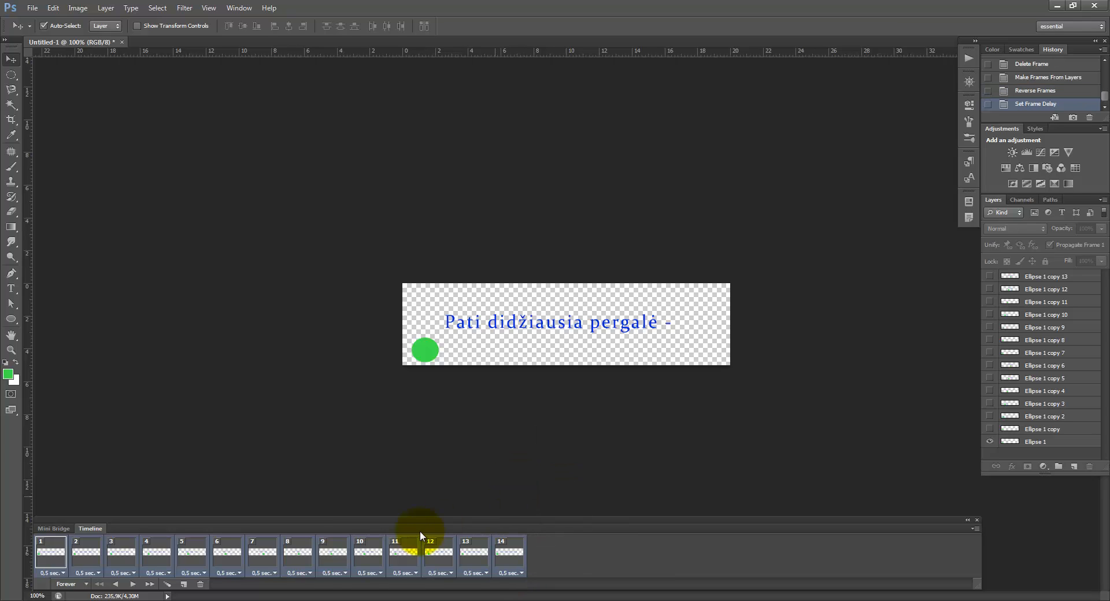
left_click(131, 583)
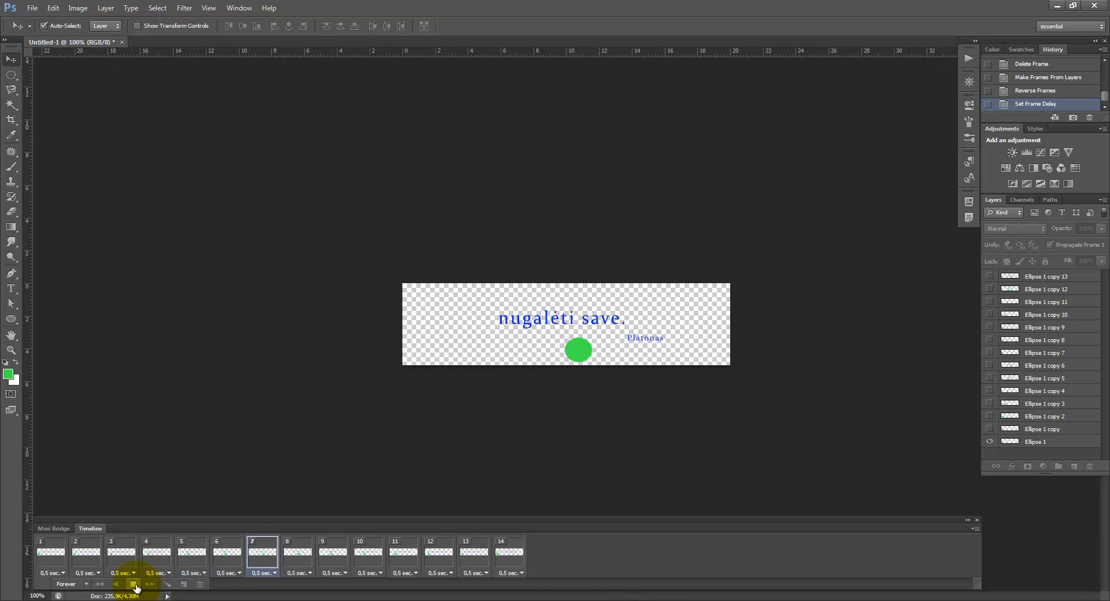
left_click(134, 585)
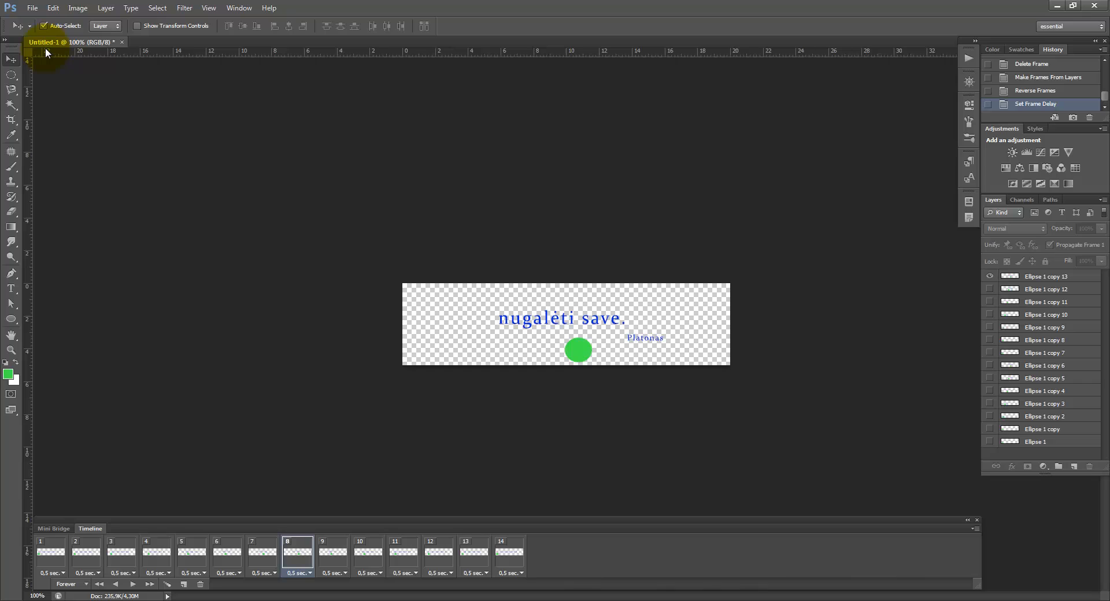
- Start a Save for Web export of the animation and bring the ball into the preview panes
left_click(33, 9)
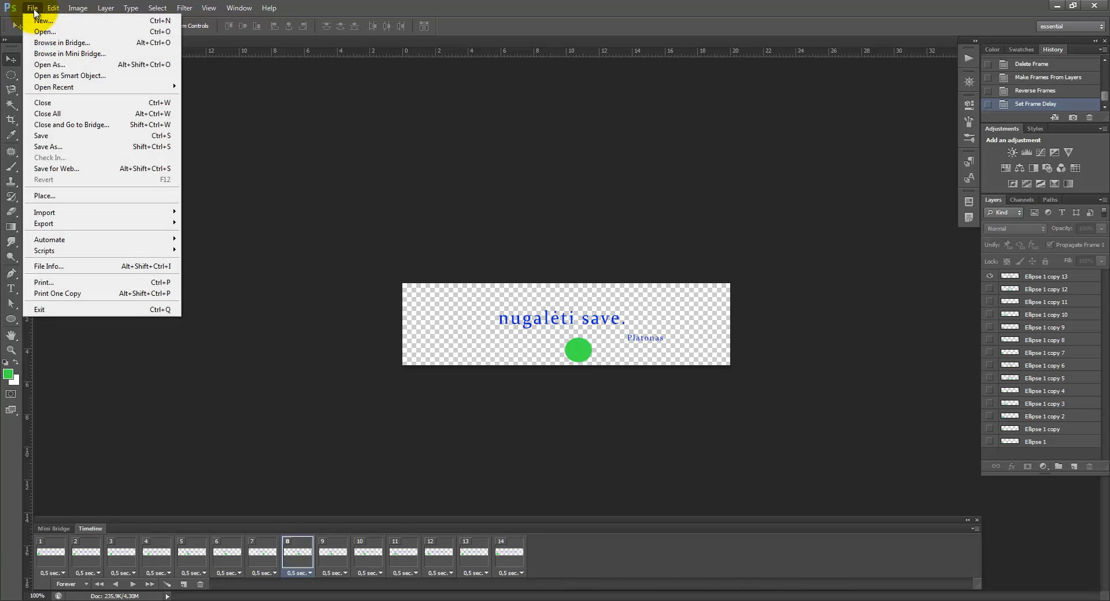
left_click(69, 171)
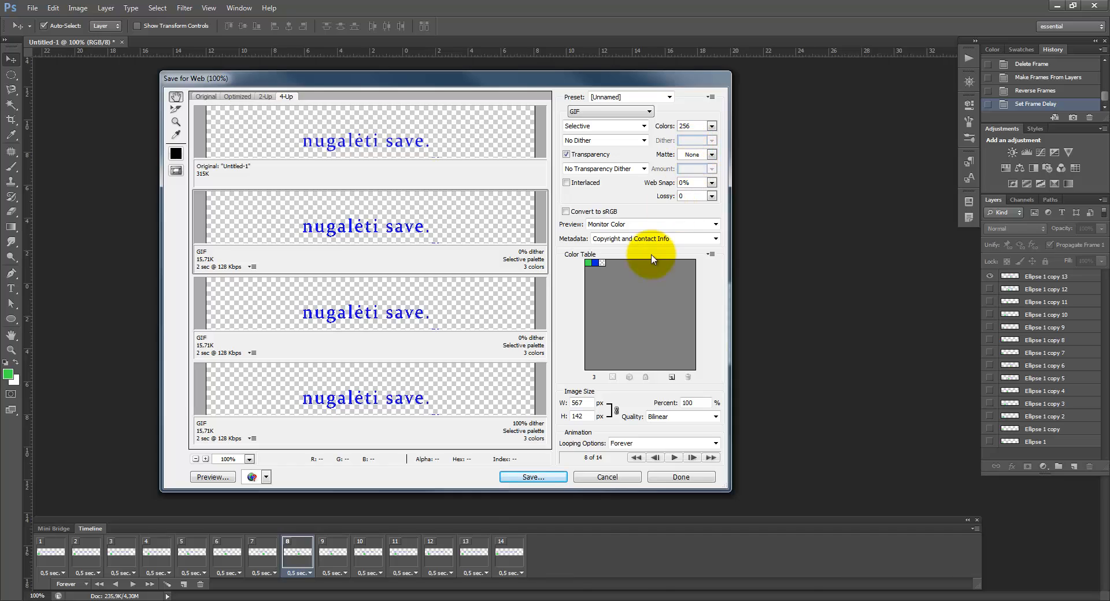
left_click_drag(509, 230, 499, 208)
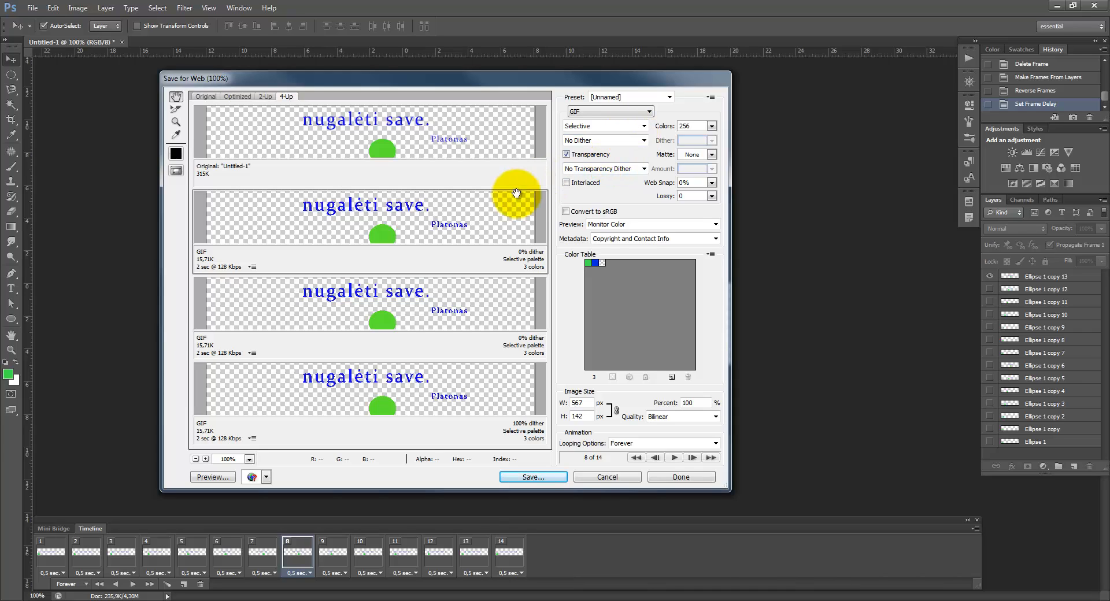
- Limit the GIF to 4 colors with no dither, transparency off and interlacing off
left_click(712, 126)
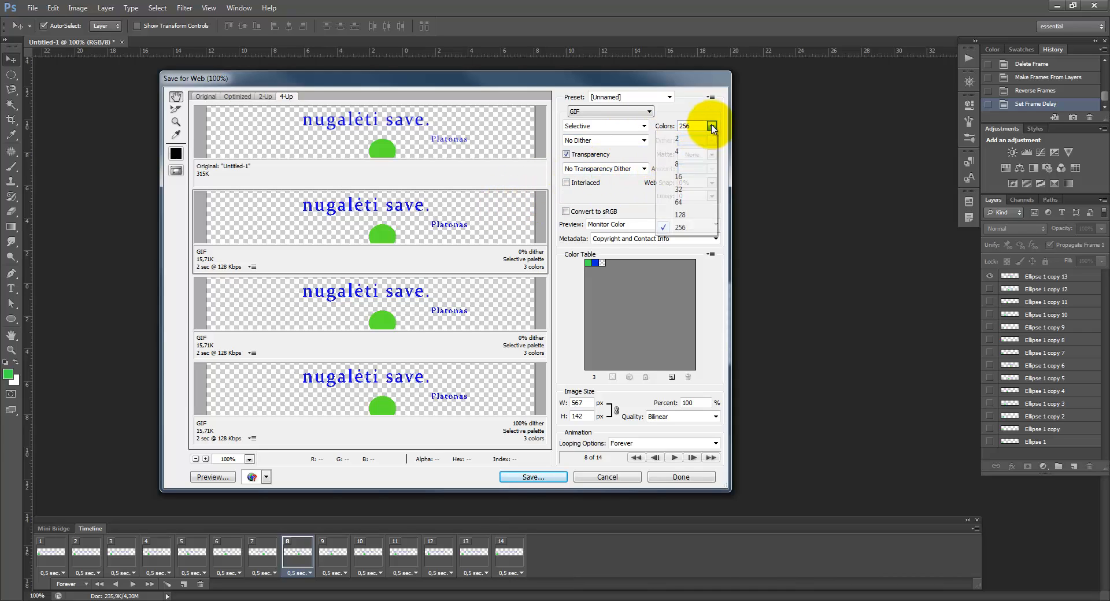
left_click(711, 126)
left_click(712, 125)
left_click(679, 176)
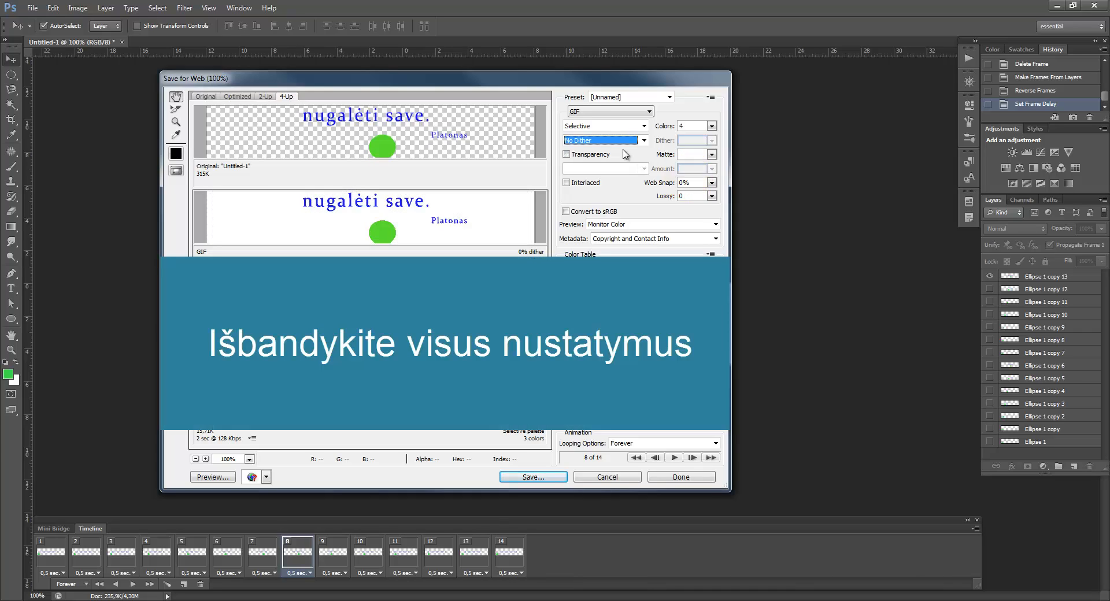
left_click(589, 181)
left_click(568, 184)
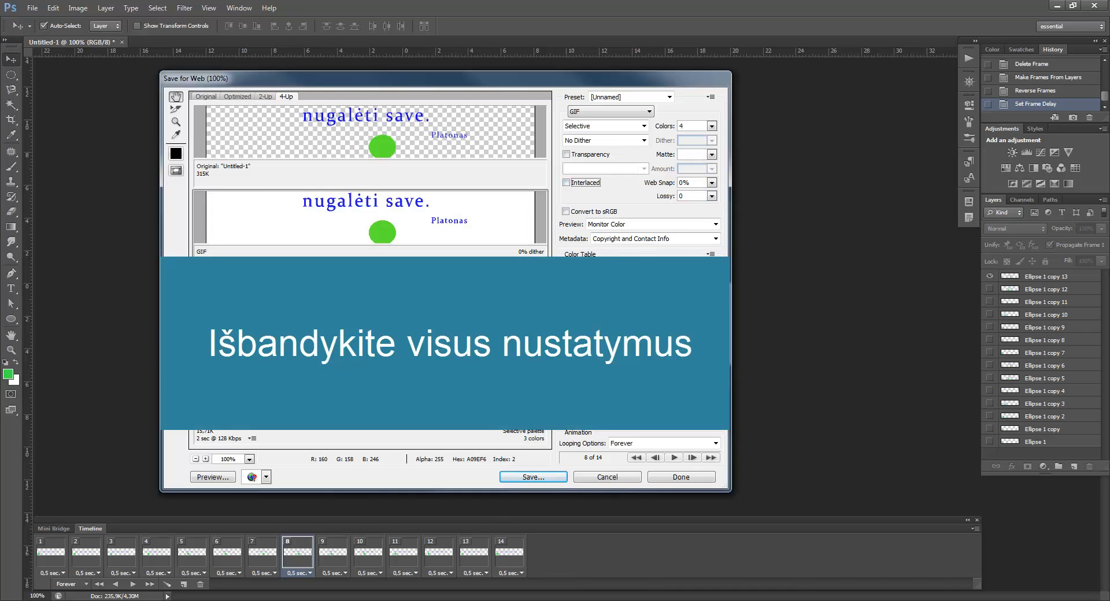
- Try the foreground color, black, the background color and a custom red as the GIF's matte
left_click(712, 154)
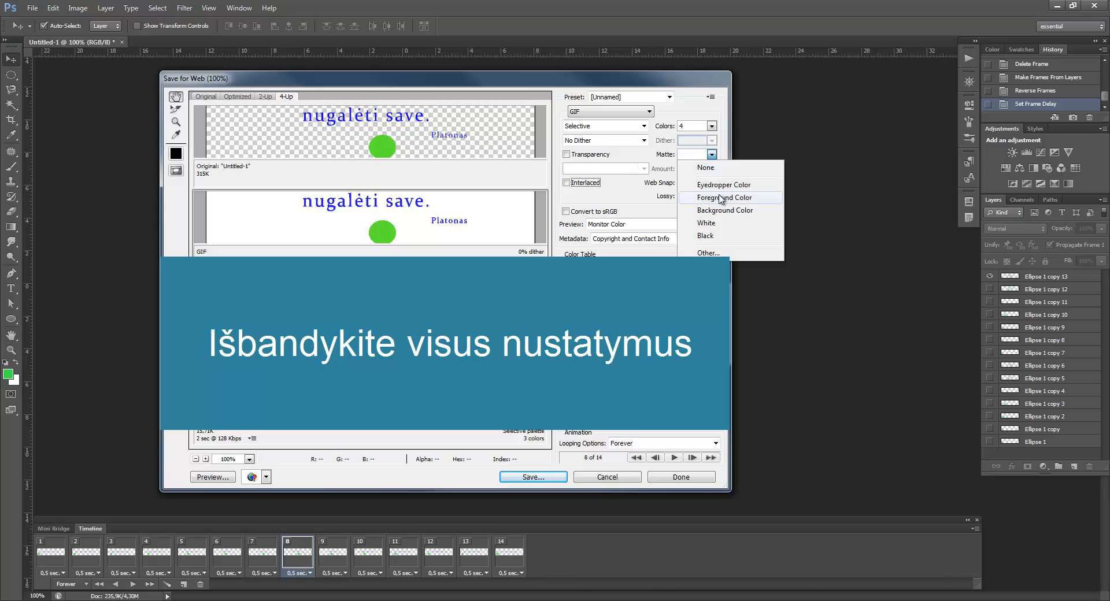
left_click(721, 199)
left_click(712, 154)
left_click(706, 236)
left_click(712, 155)
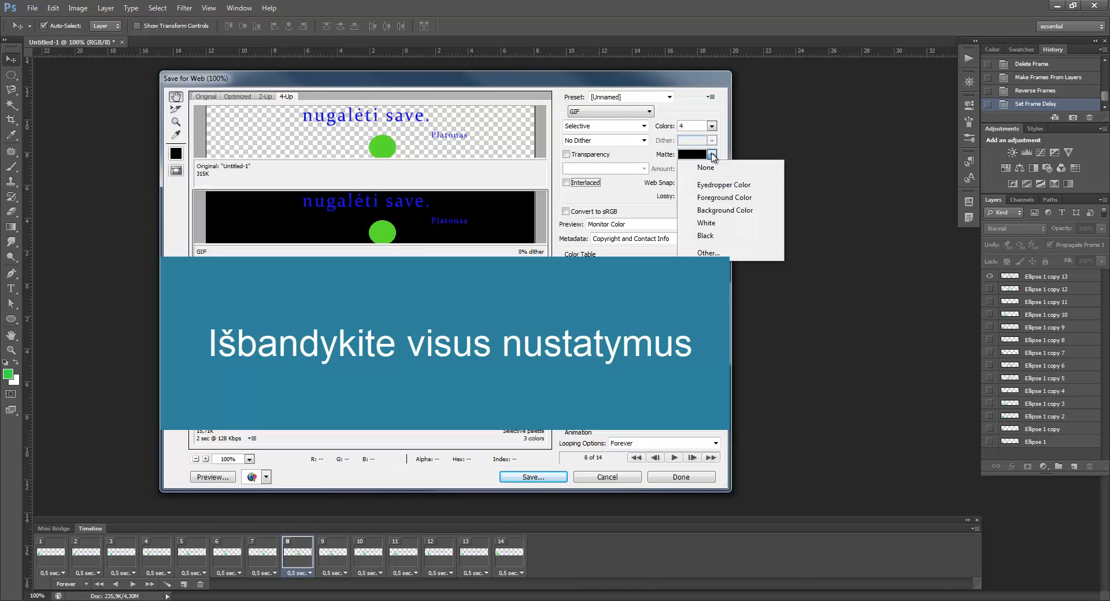
left_click(726, 211)
left_click(712, 154)
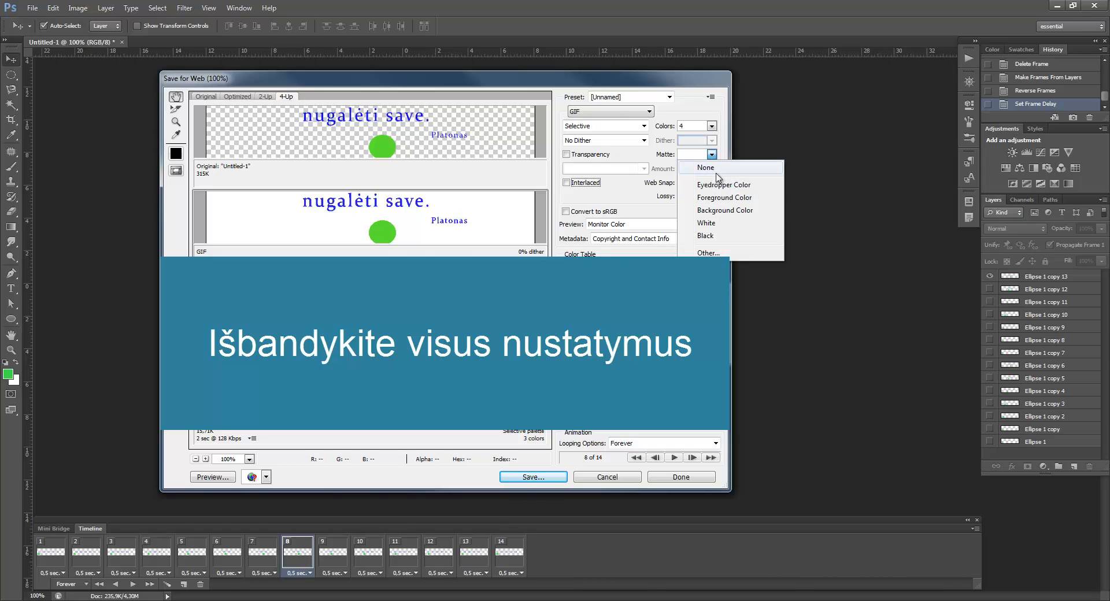
left_click(708, 158)
left_click(710, 157)
left_click(711, 249)
left_click(787, 183)
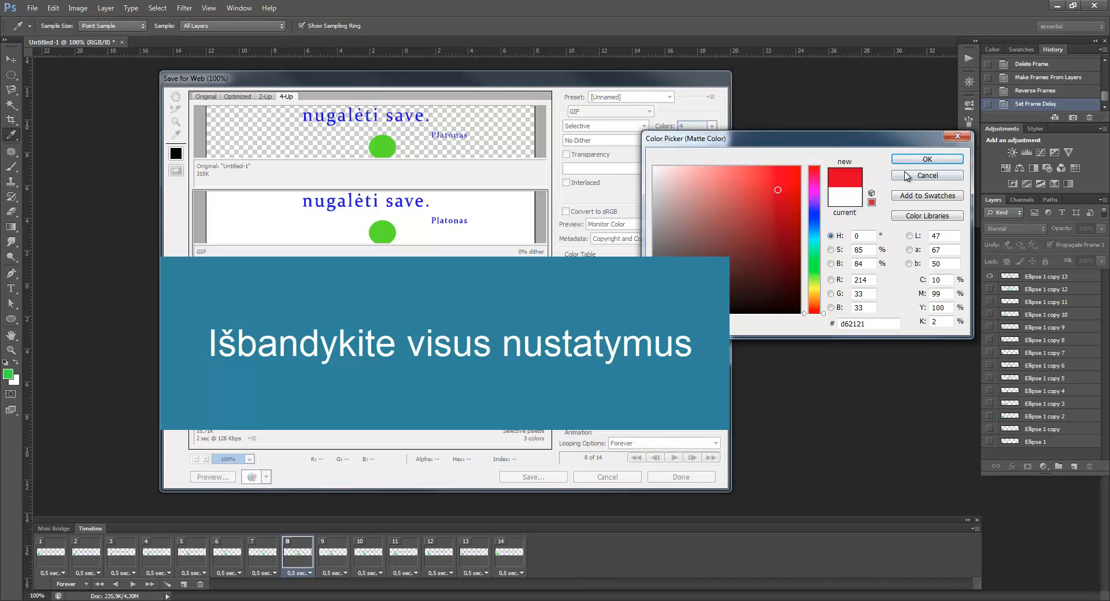
left_click(907, 159)
- Set the GIF's matte to a custom yellow
left_click(712, 154)
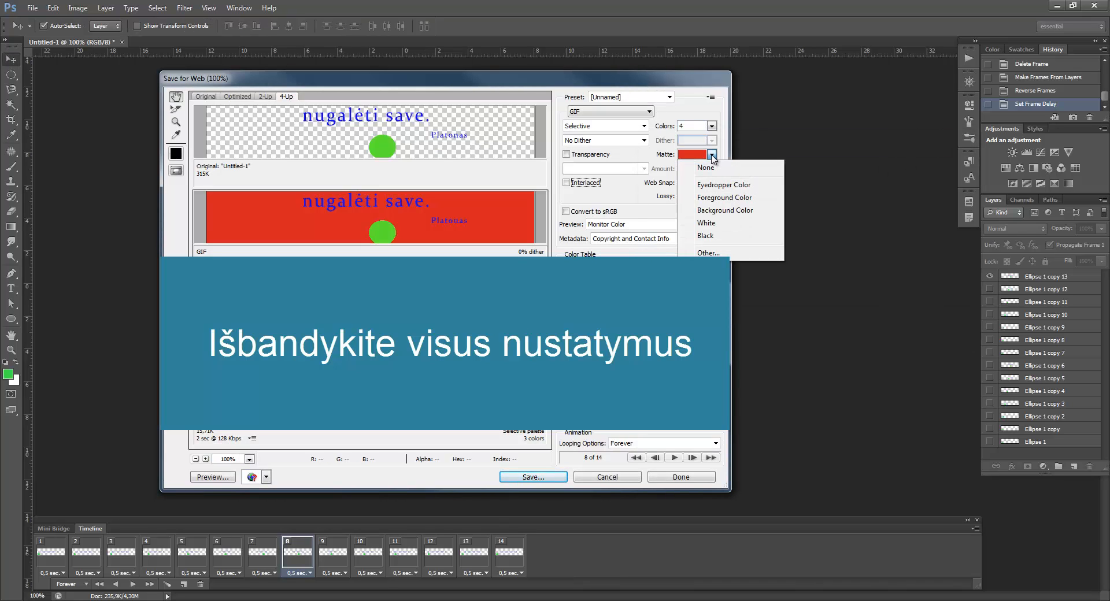
left_click(709, 253)
left_click(814, 288)
left_click(719, 175)
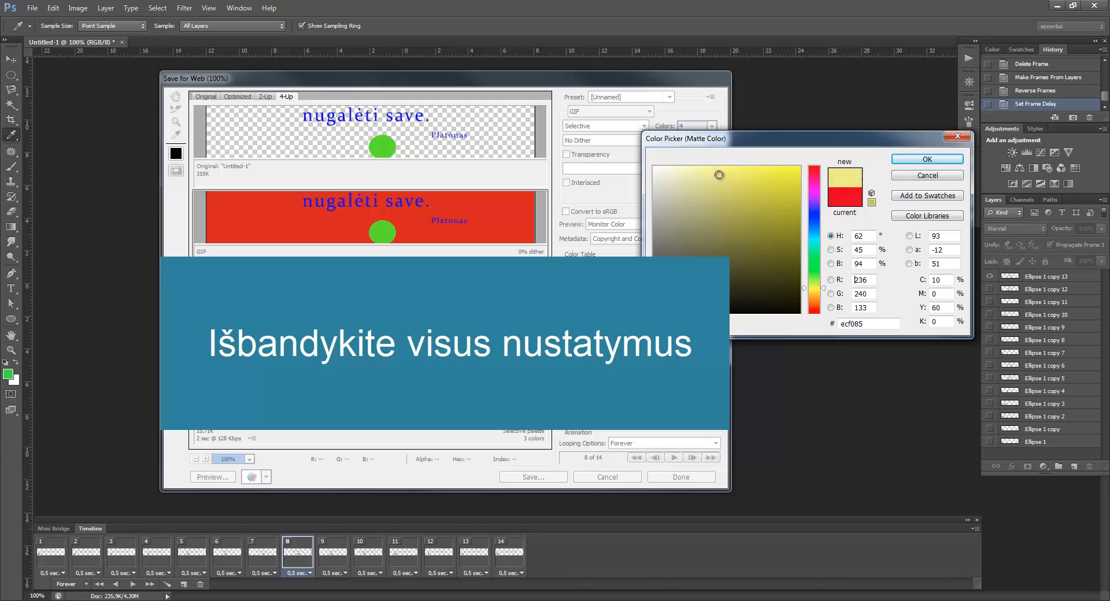
left_click(902, 159)
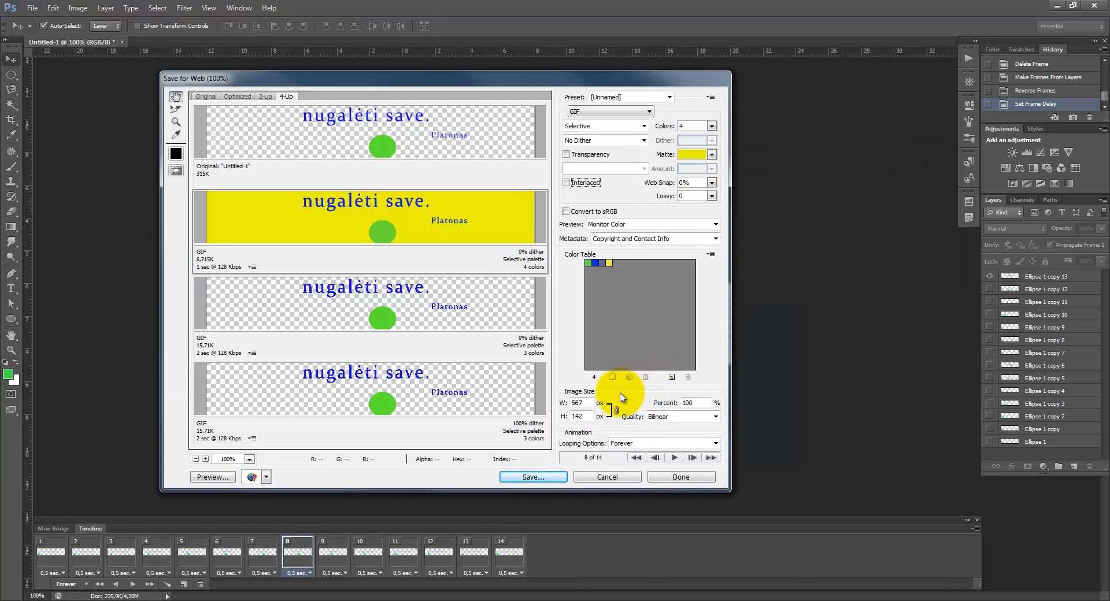
- Save the optimized GIF to the Desktop under the name bandymas, as images only
left_click(532, 480)
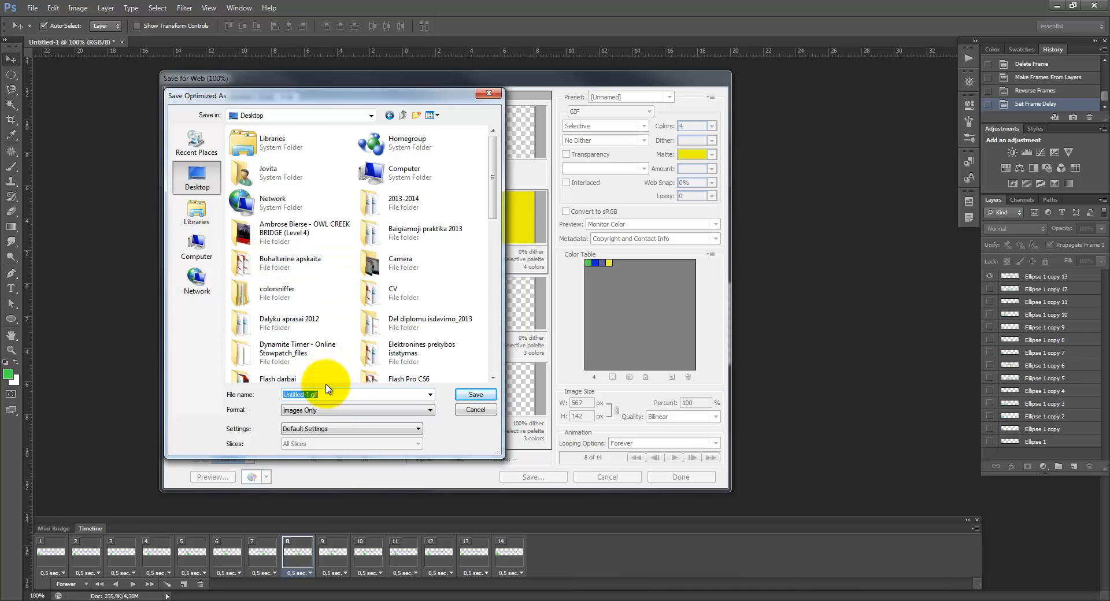
type("bandymas")
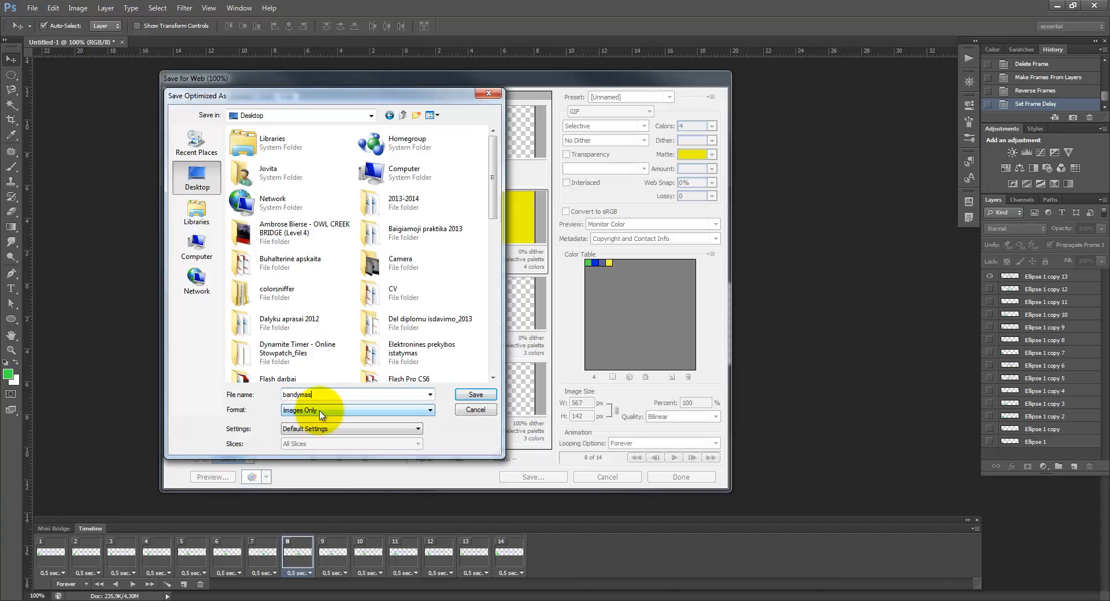
left_click(469, 396)
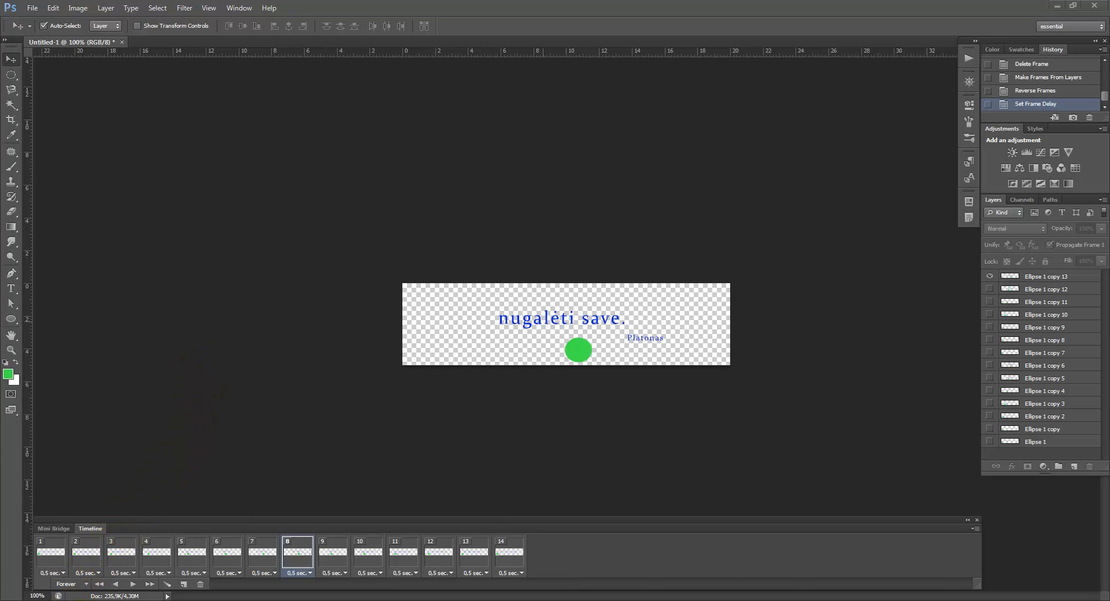
- Switch to Windows Explorer, open bandymas.gif from the Desktop in the browser, and maximize the browser window to watch it
left_click(59, 600)
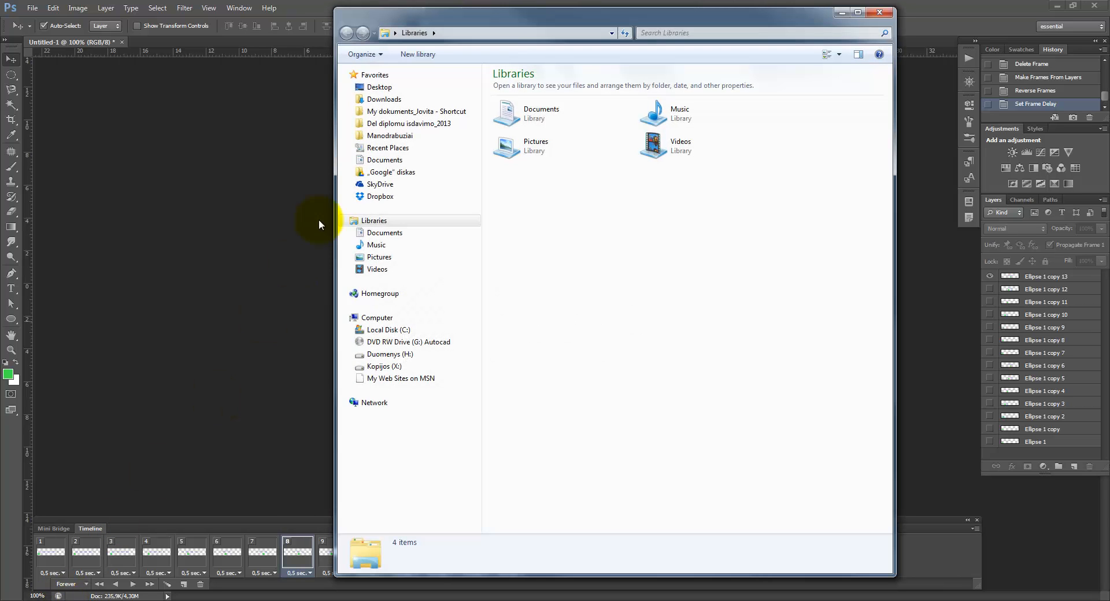
left_click(381, 87)
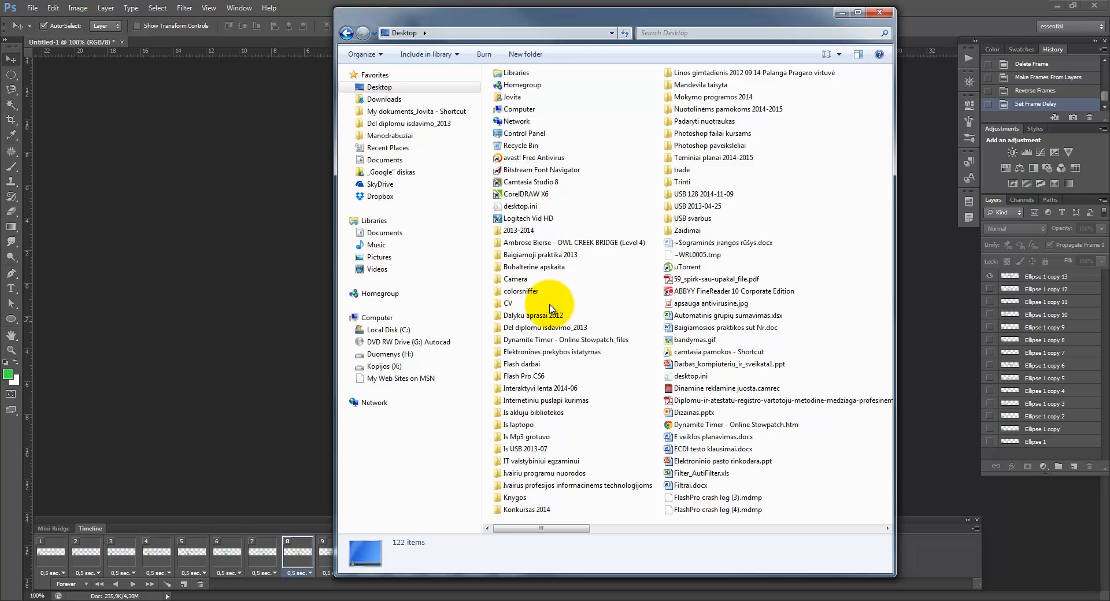
type("baigiamos")
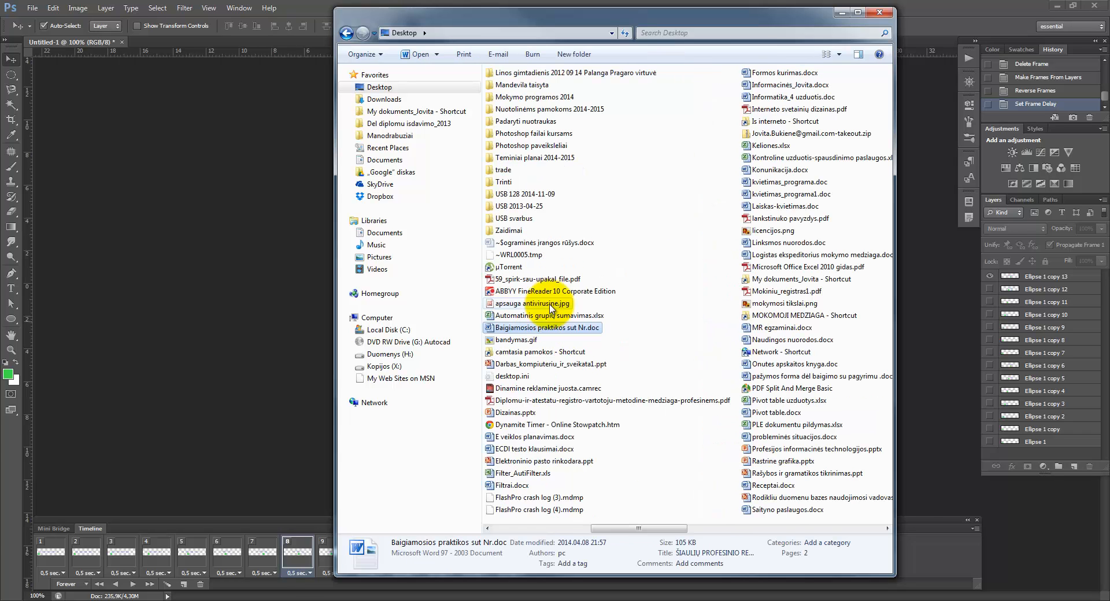
left_click(510, 340)
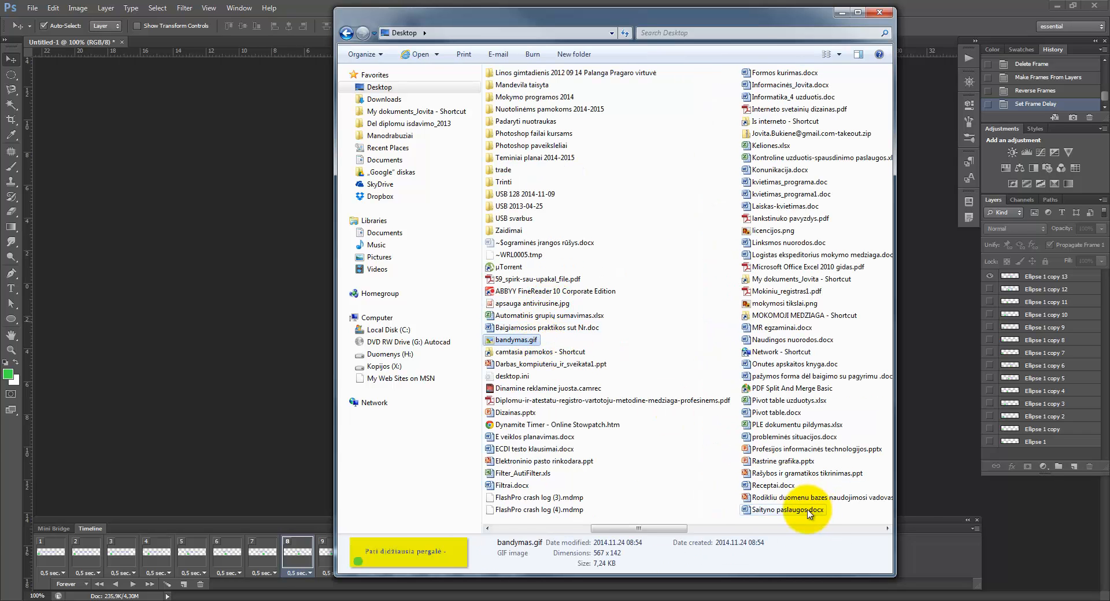
double_click(531, 344)
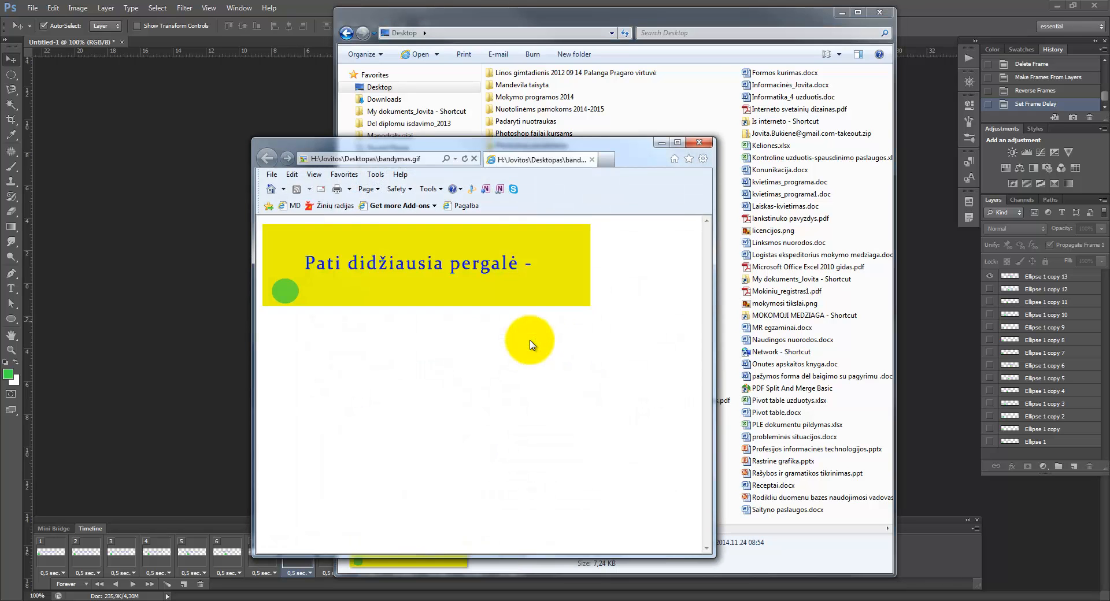
left_click(677, 141)
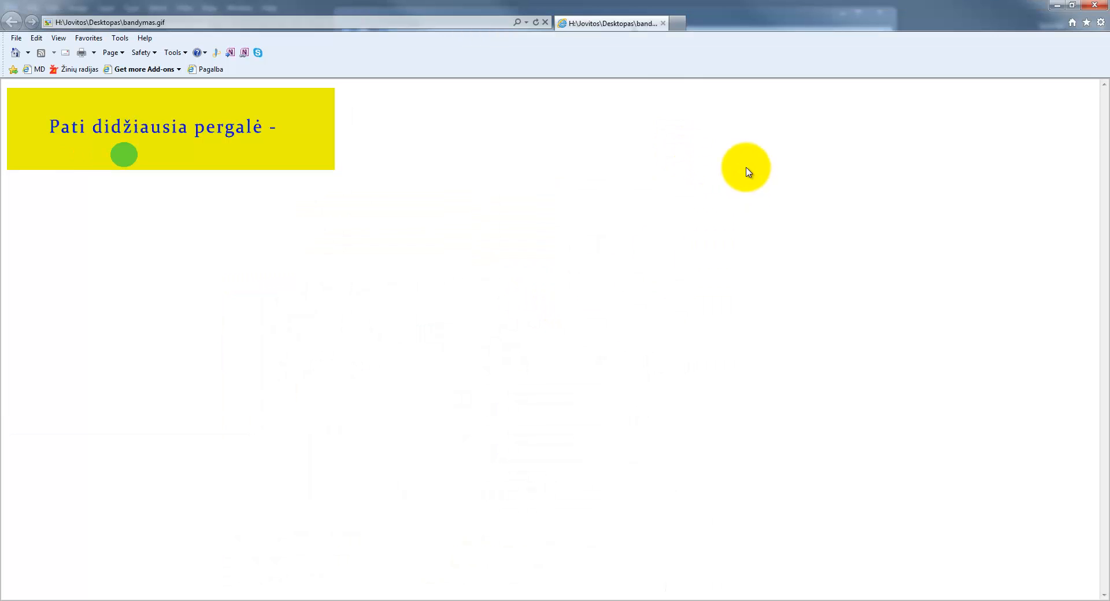